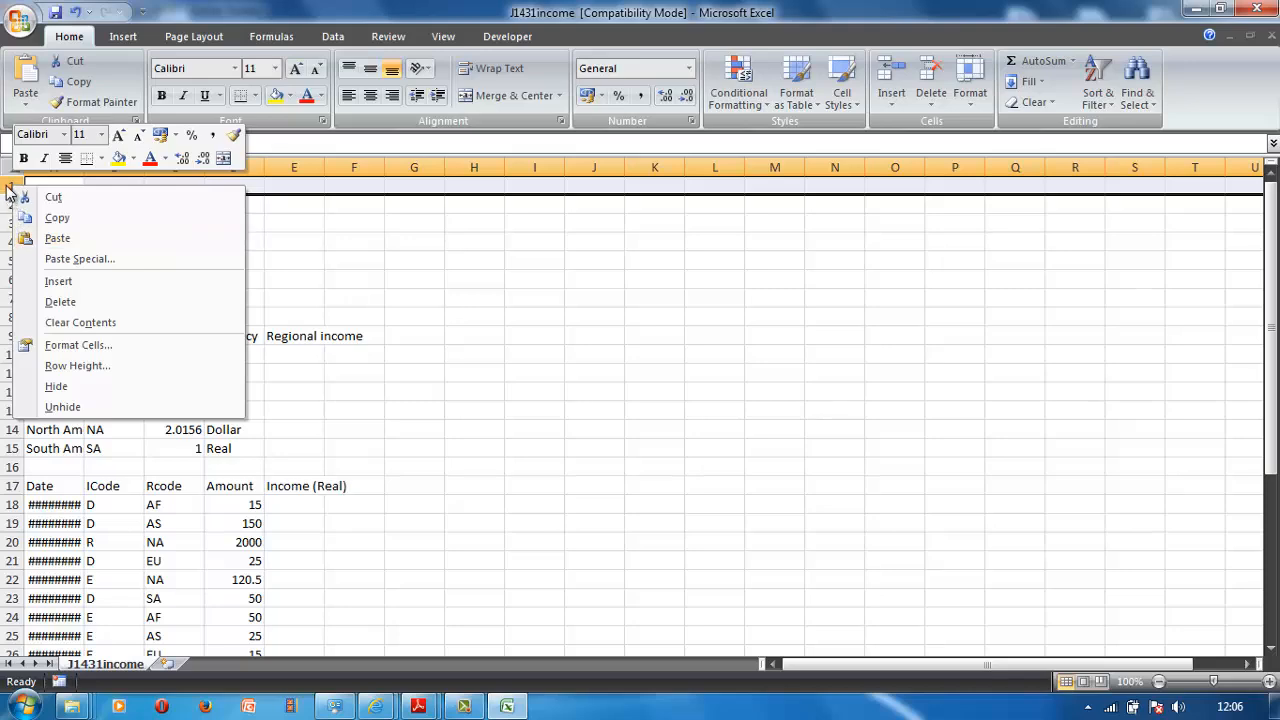
Insert a blank row above row 1 and merge and center cells A1:F1.
click(65, 286)
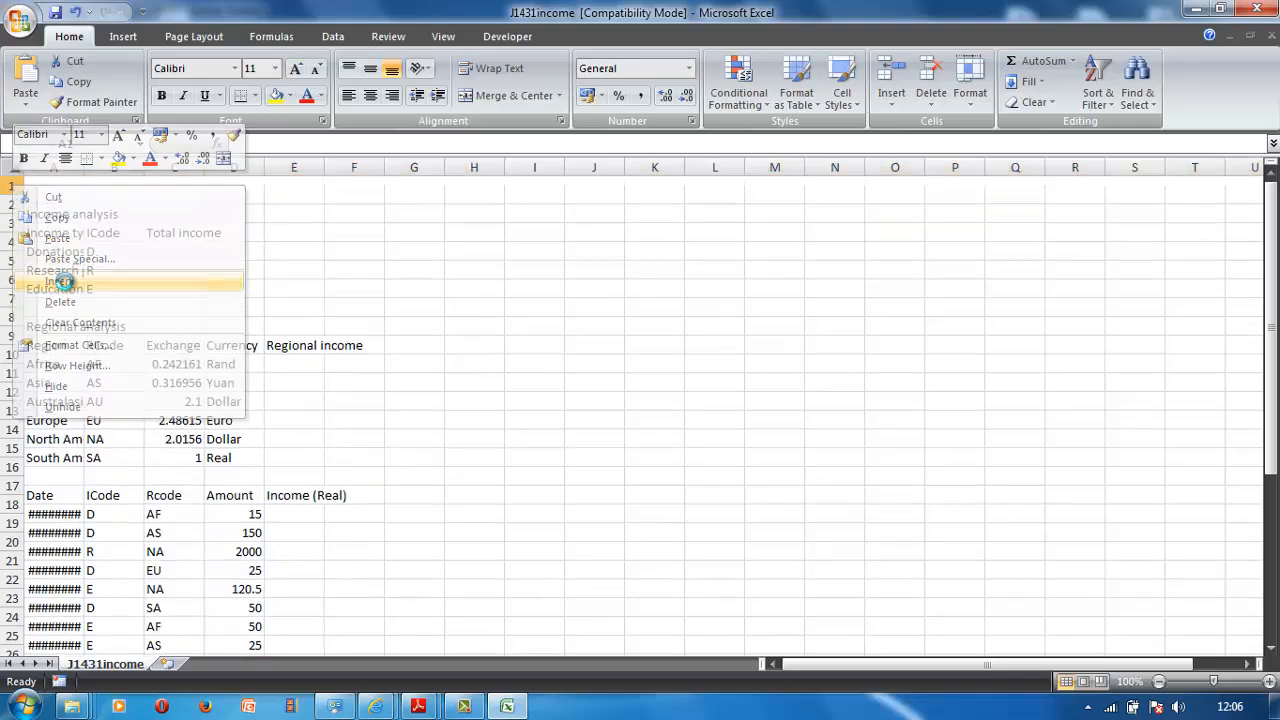
click(58, 184)
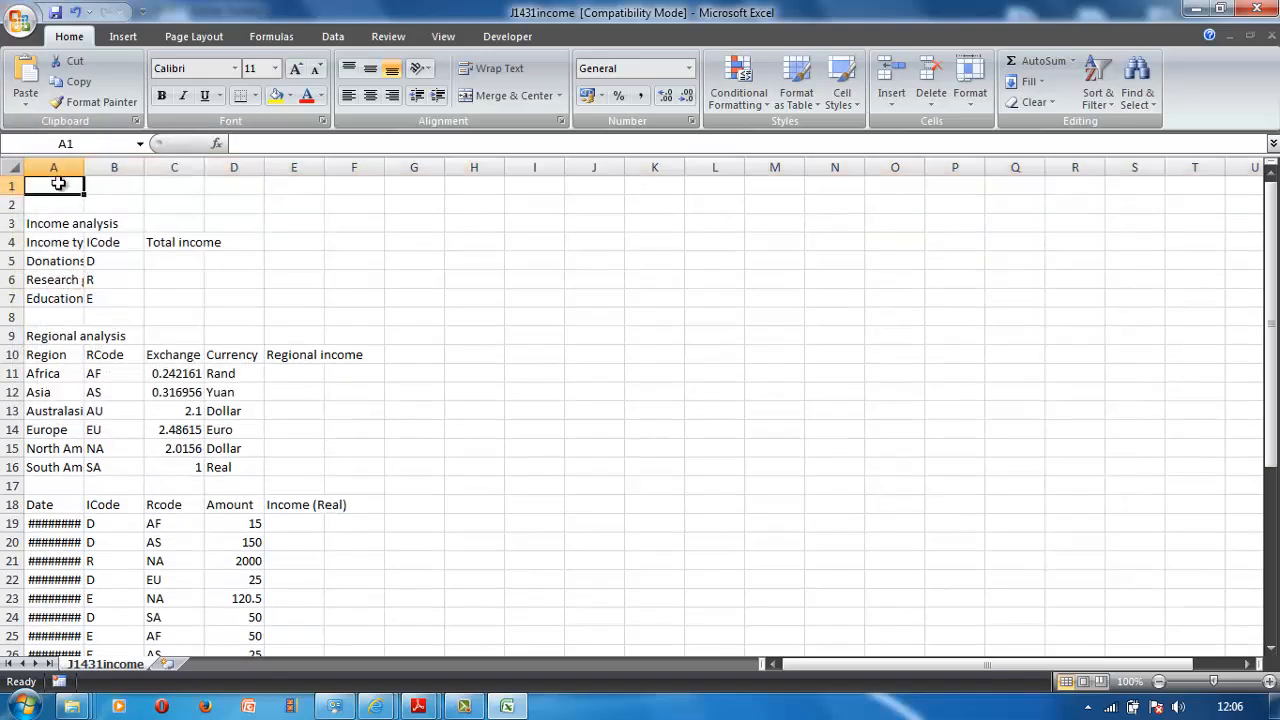
drag(58, 184, 367, 187)
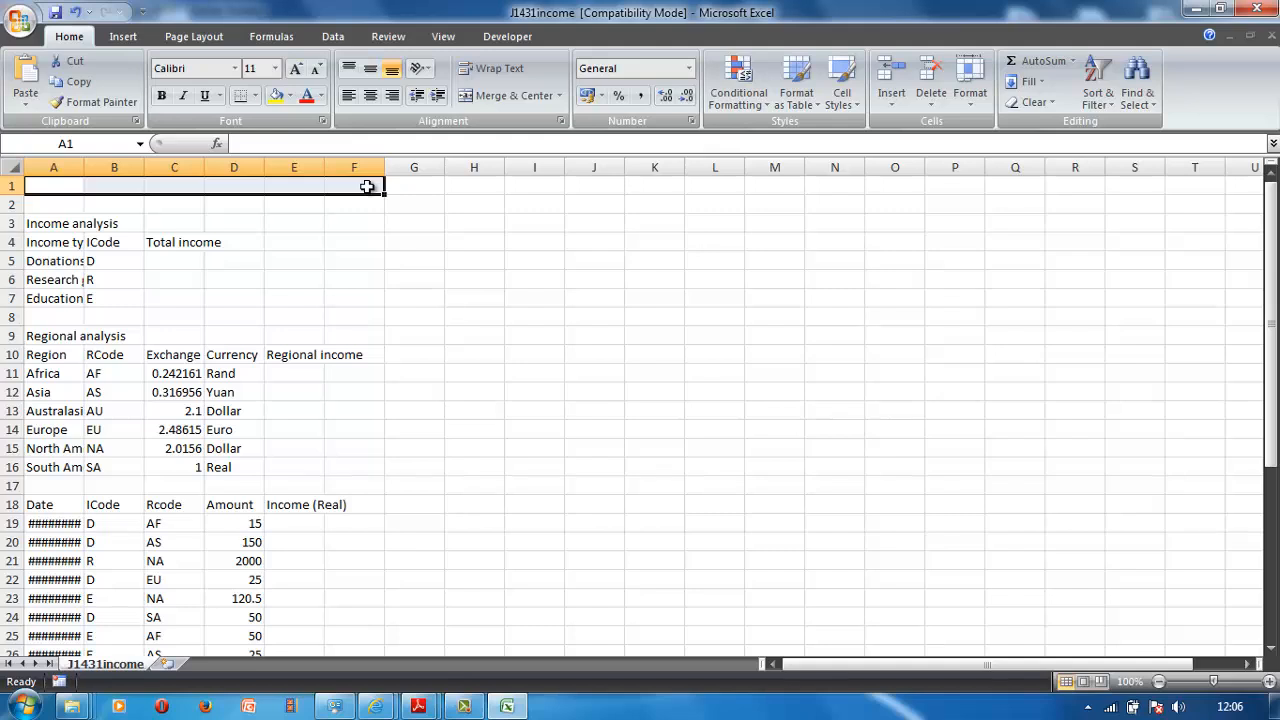
click(465, 99)
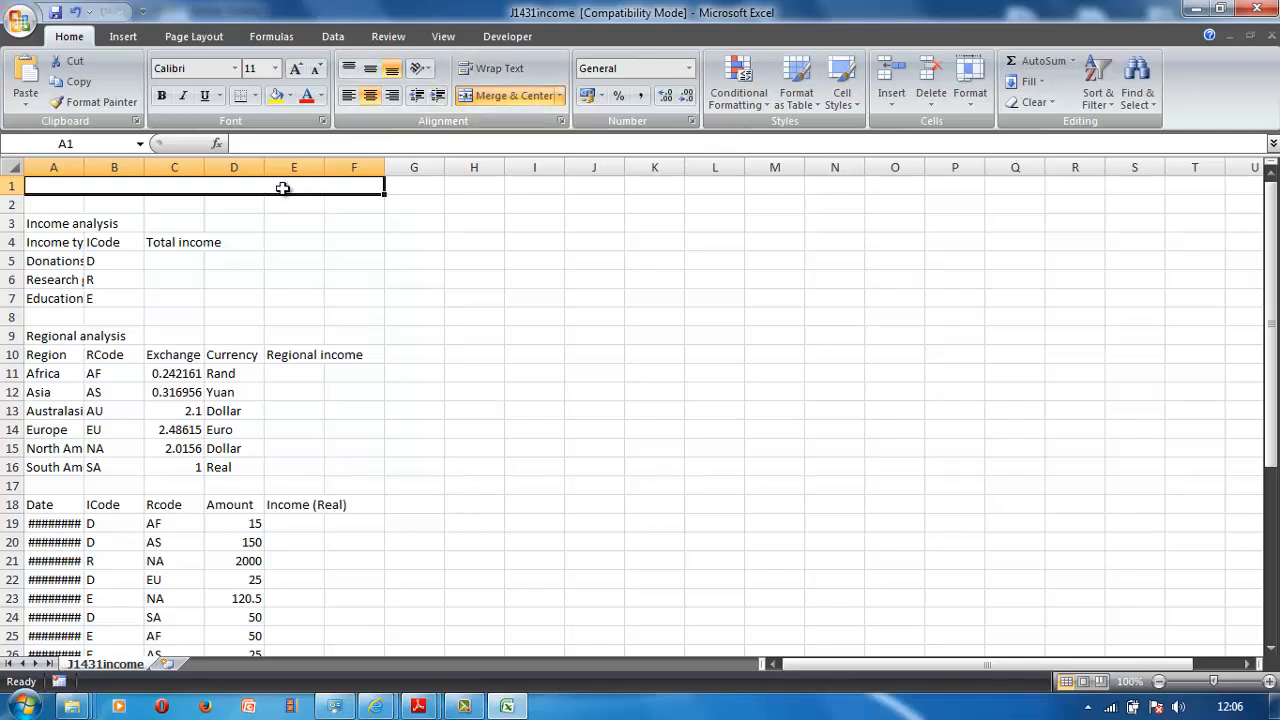
Enter "The Kanopeee zoo" as the title in the merged cell A1.
text(The)
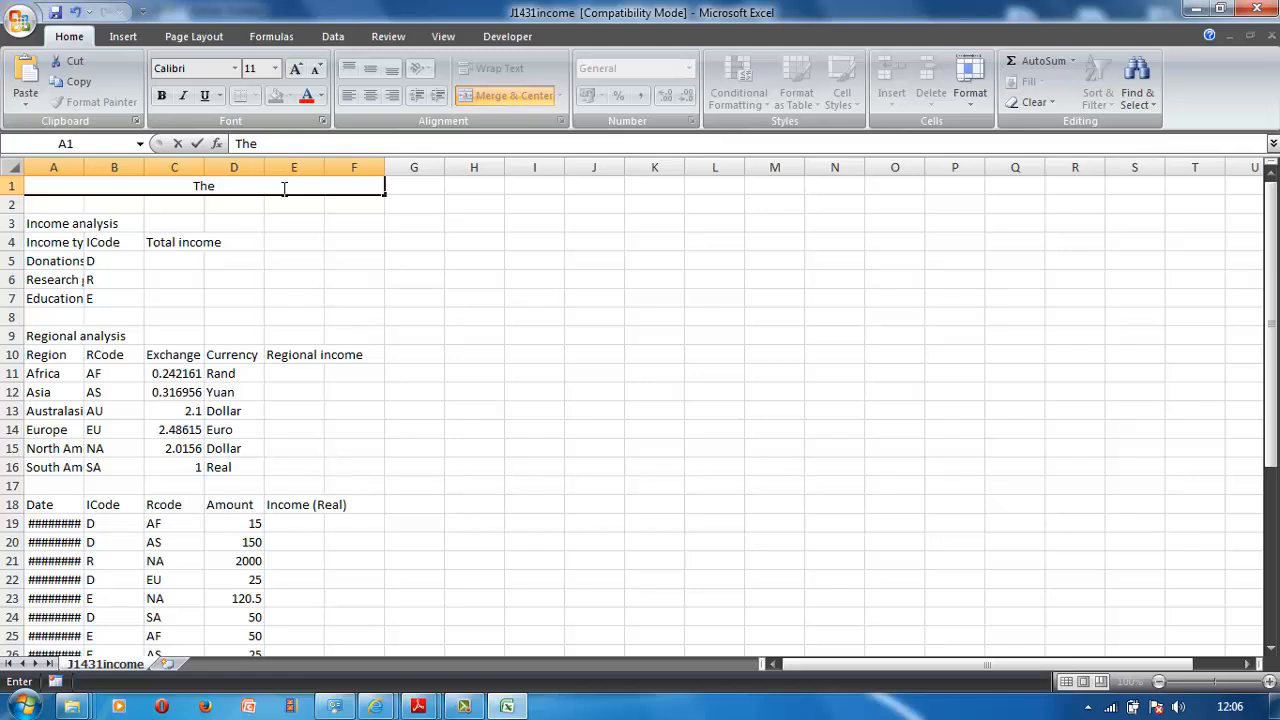
text( Kanopeee)
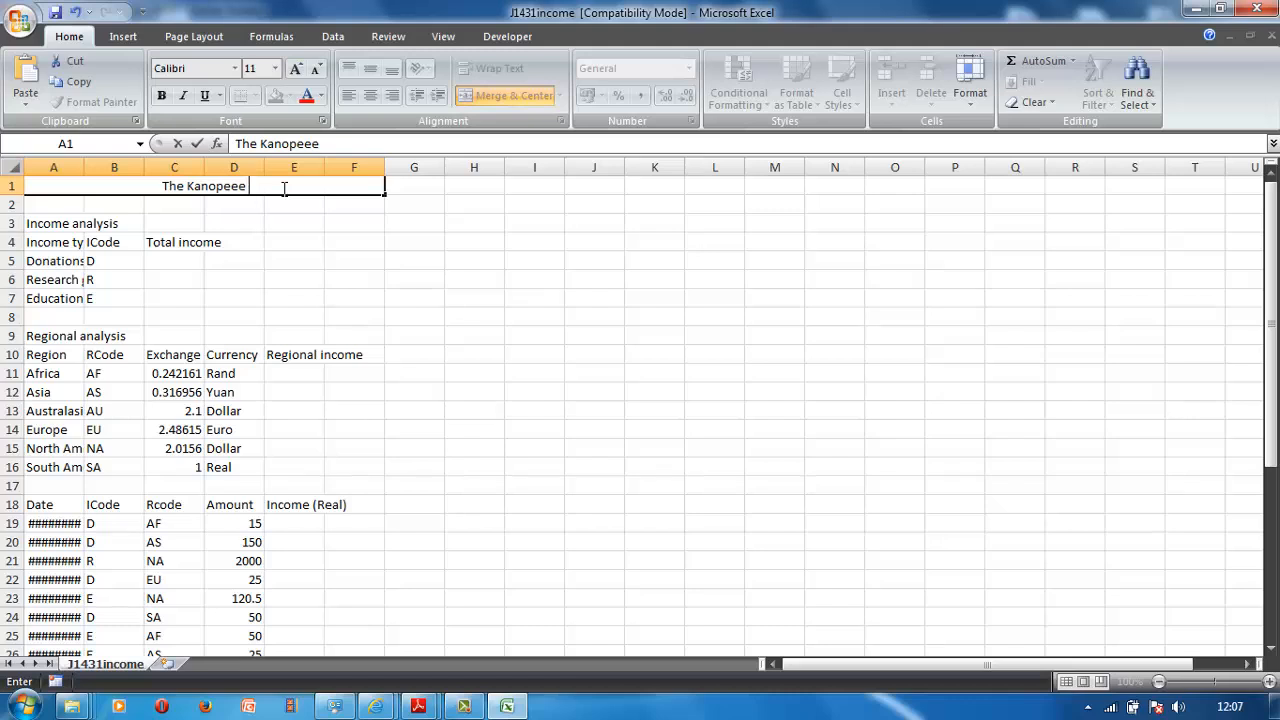
text( zoo)
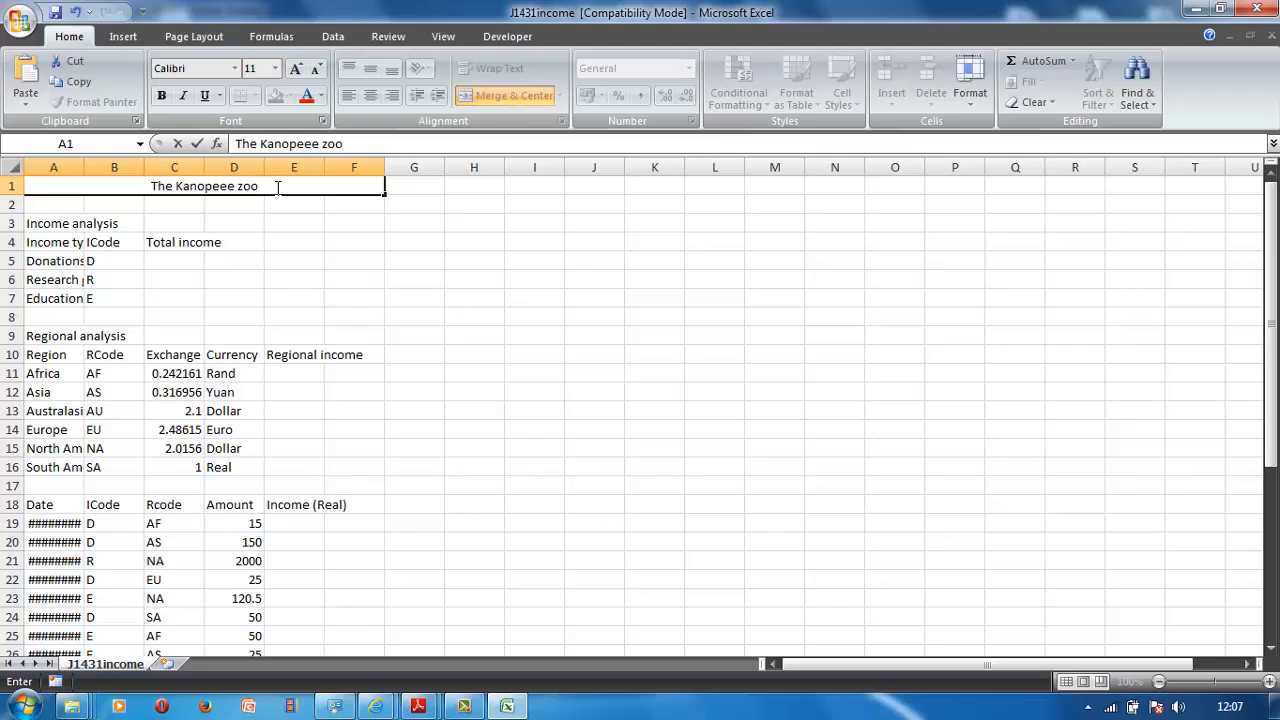
Set the font colour of the whole title text in A1 to white.
drag(253, 188, 151, 185)
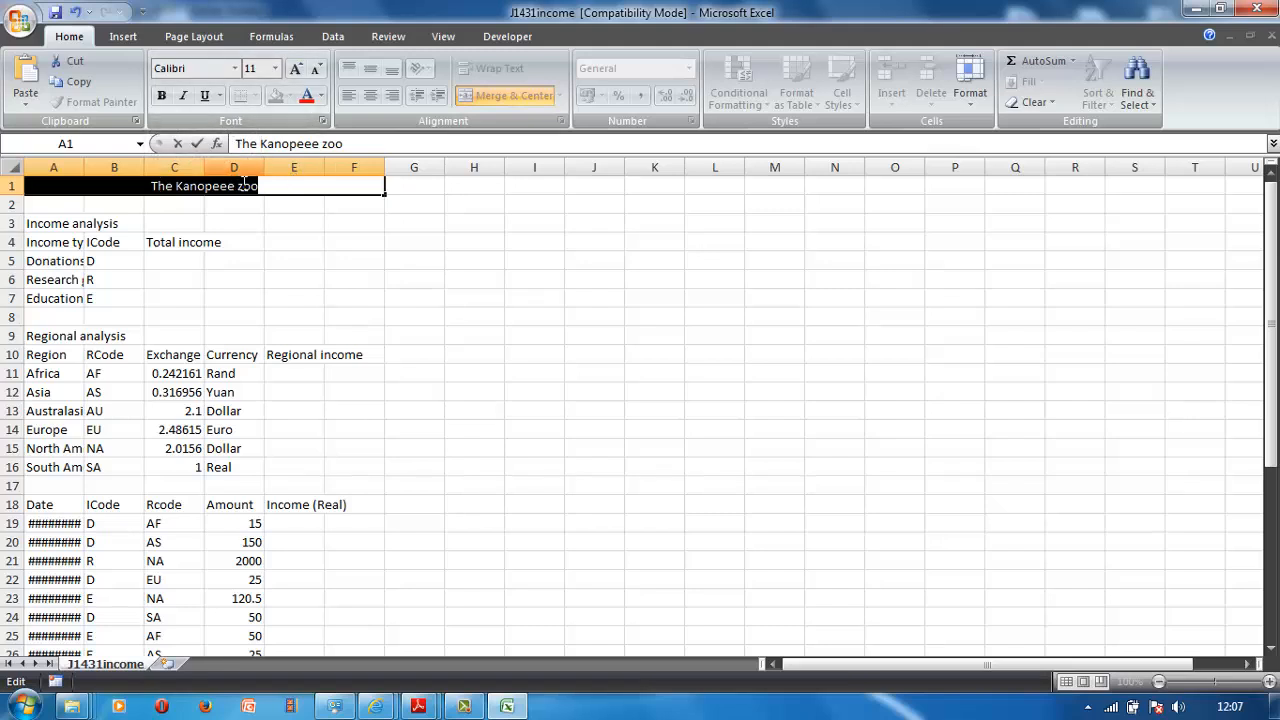
drag(258, 186, 40, 186)
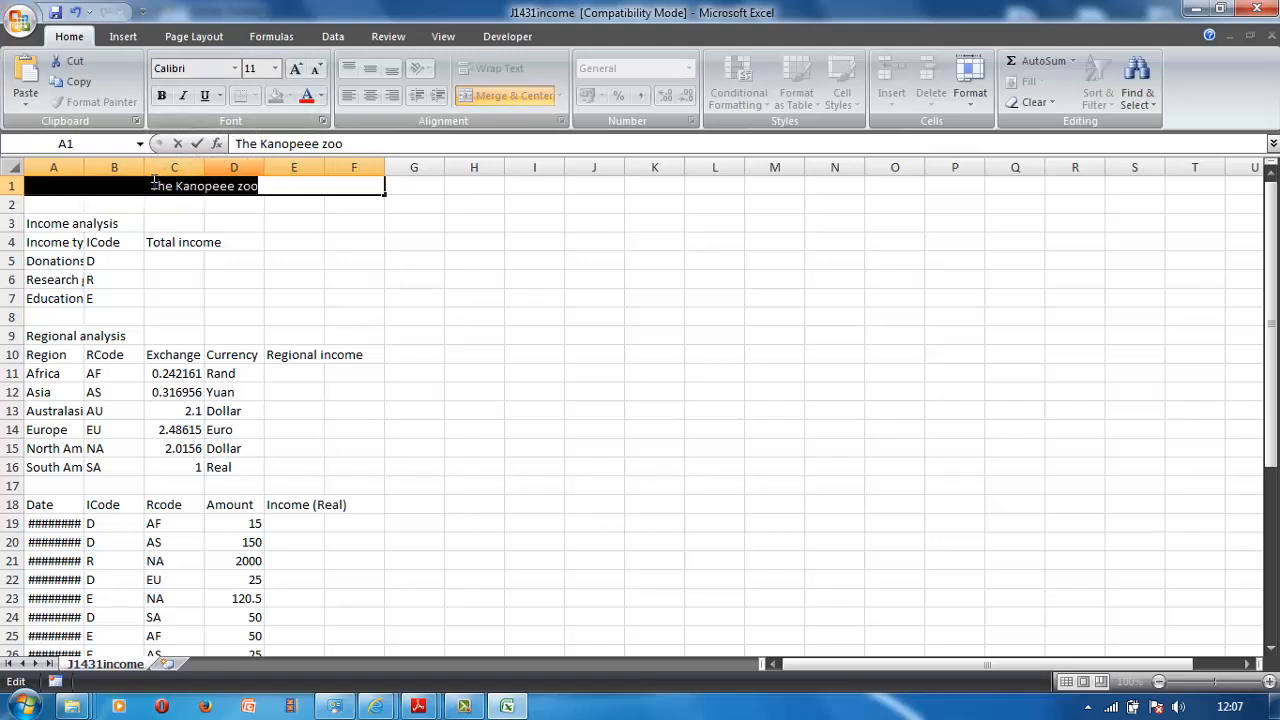
click(307, 98)
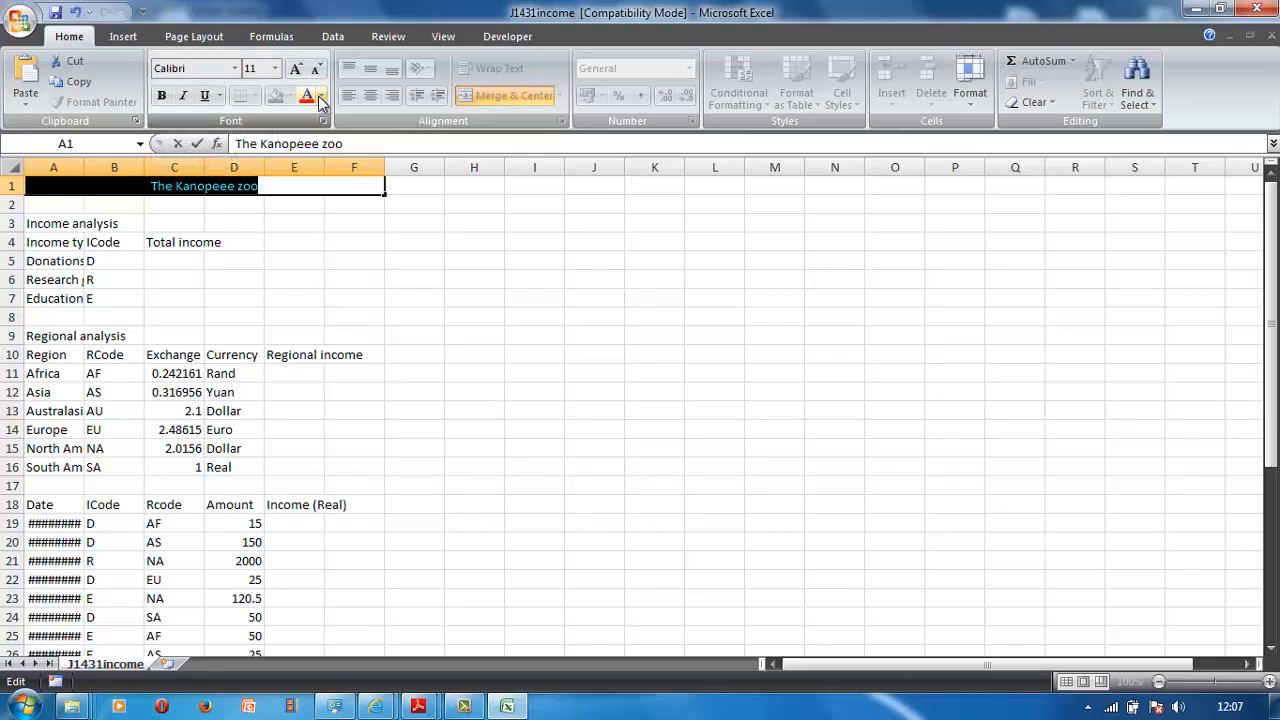
click(320, 97)
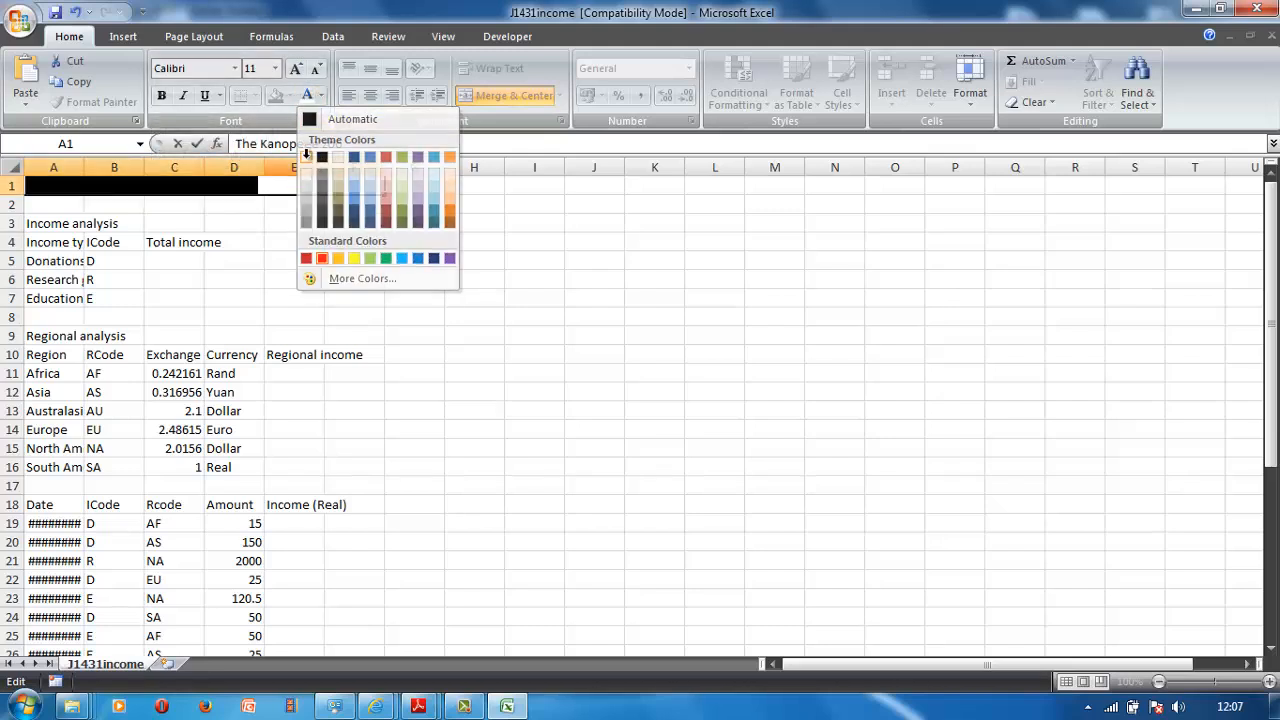
click(311, 155)
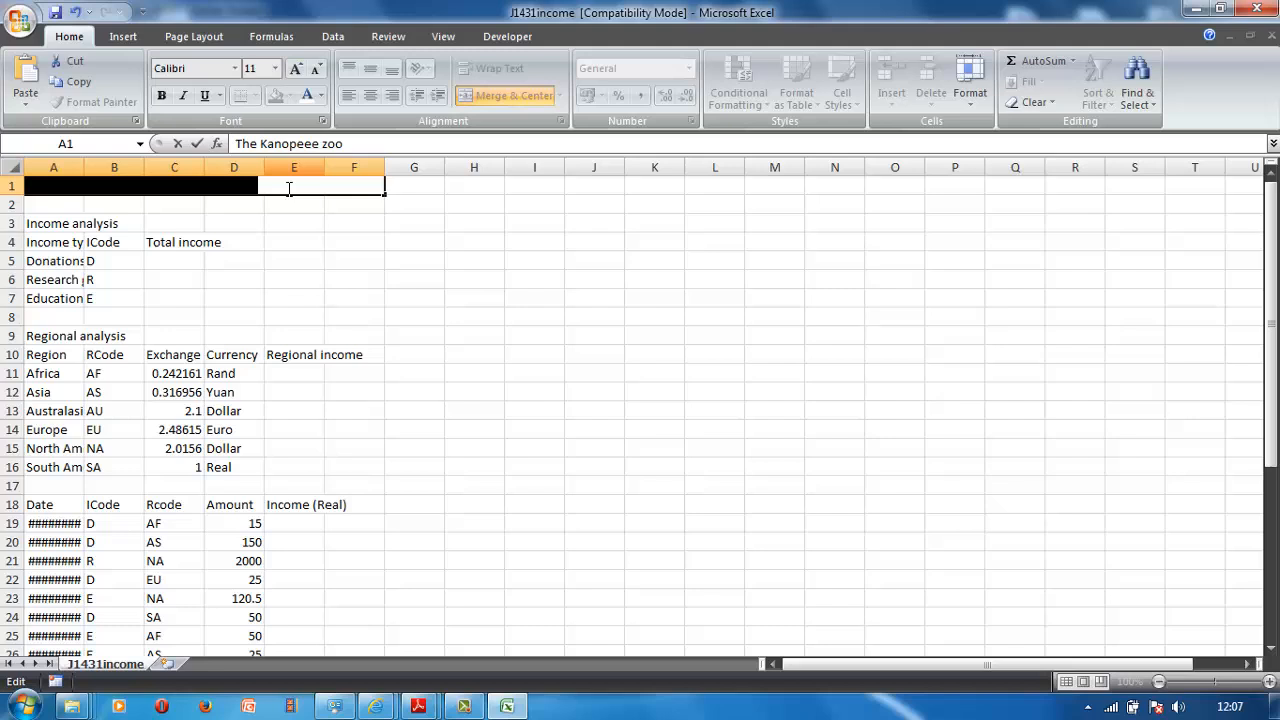
Make the selected title text bold, size 16, with the font name "Aial".
click(161, 95)
click(274, 68)
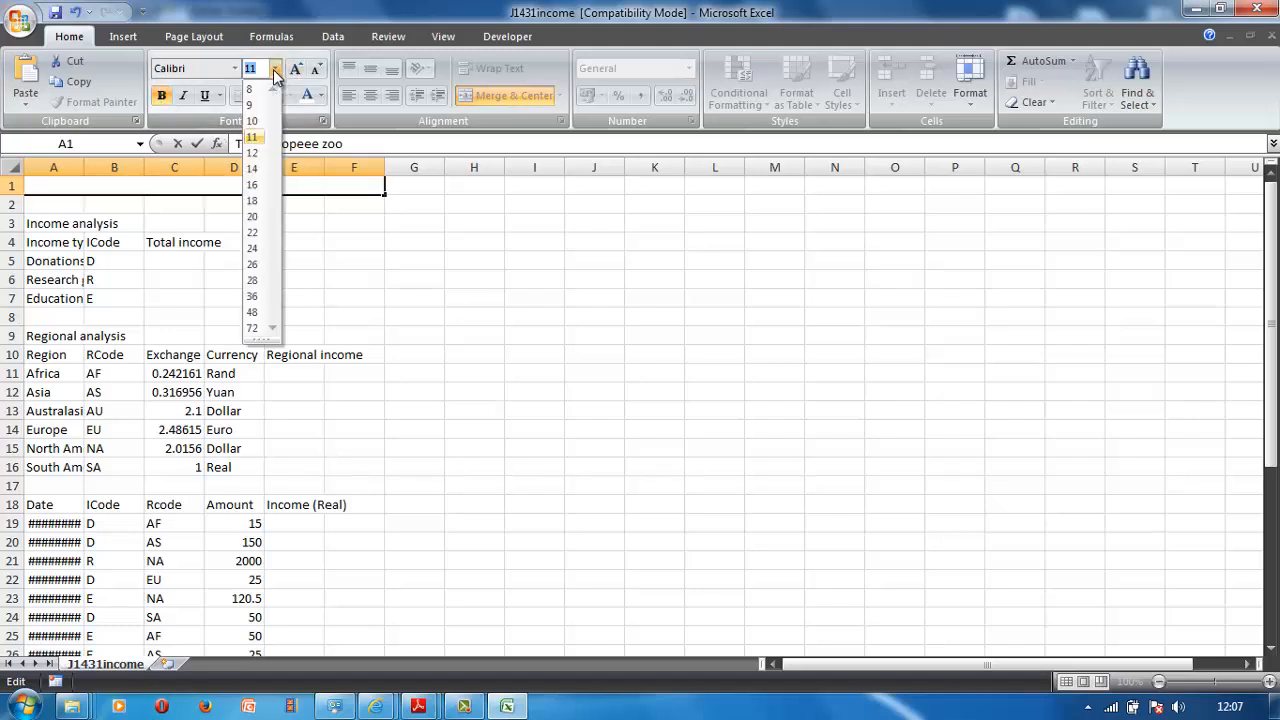
click(254, 186)
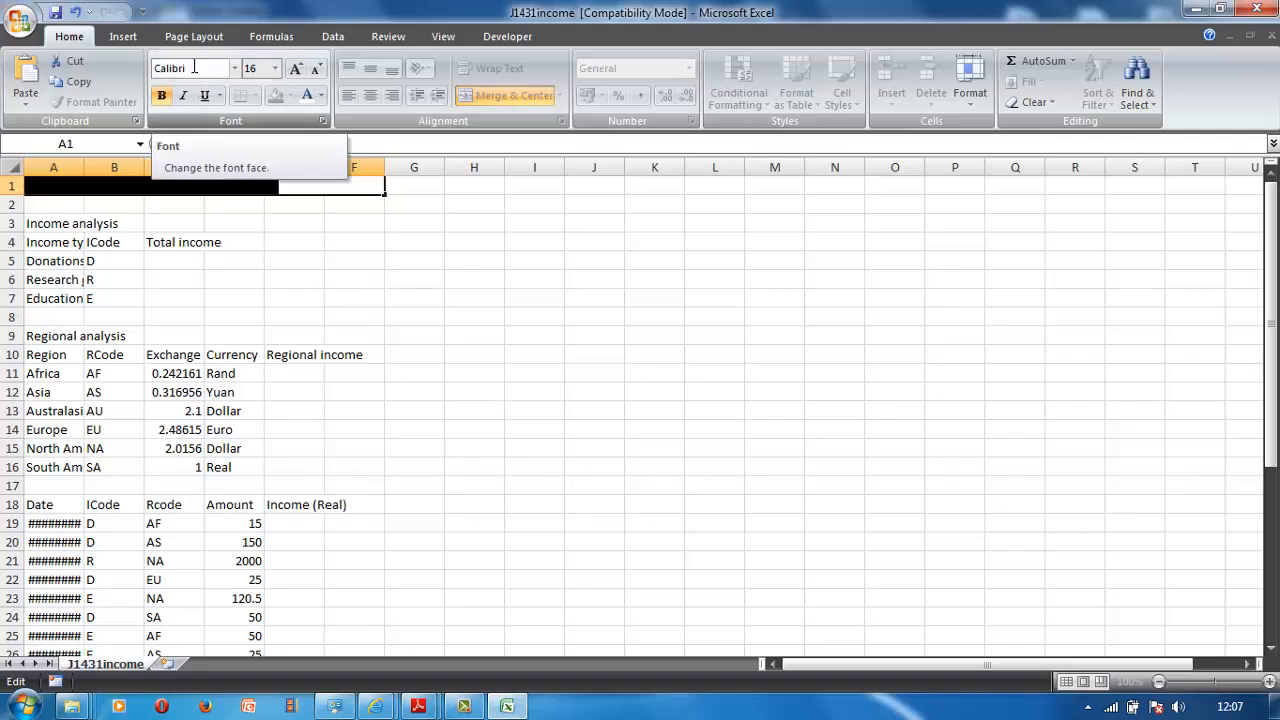
click(189, 69)
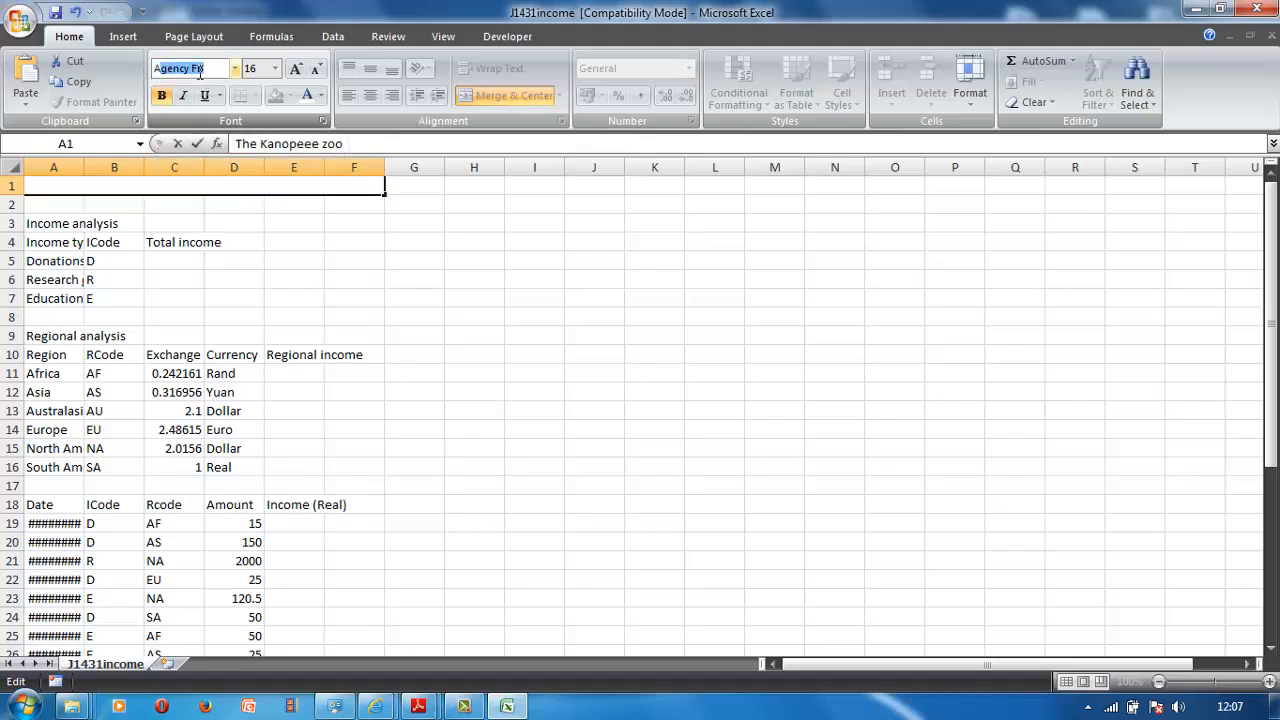
text(Aial)
key(Return)
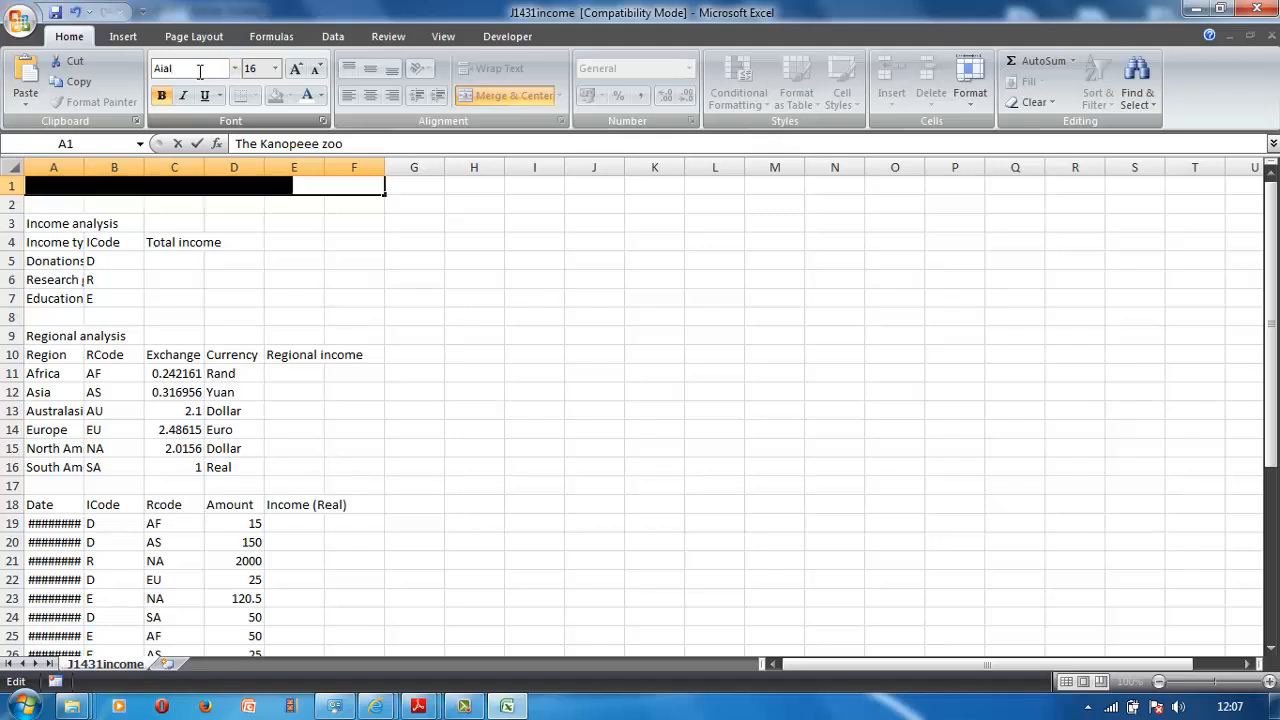
Try a red font colour on the title text and set it back to white.
click(323, 98)
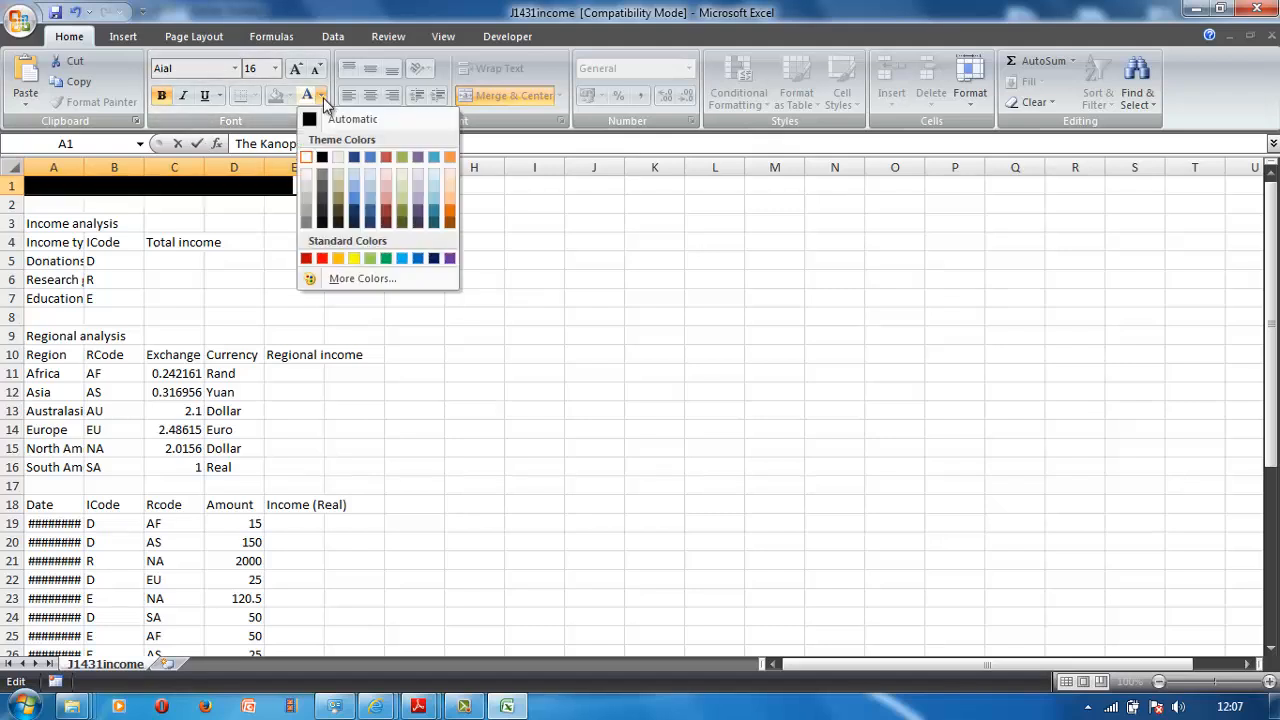
click(322, 256)
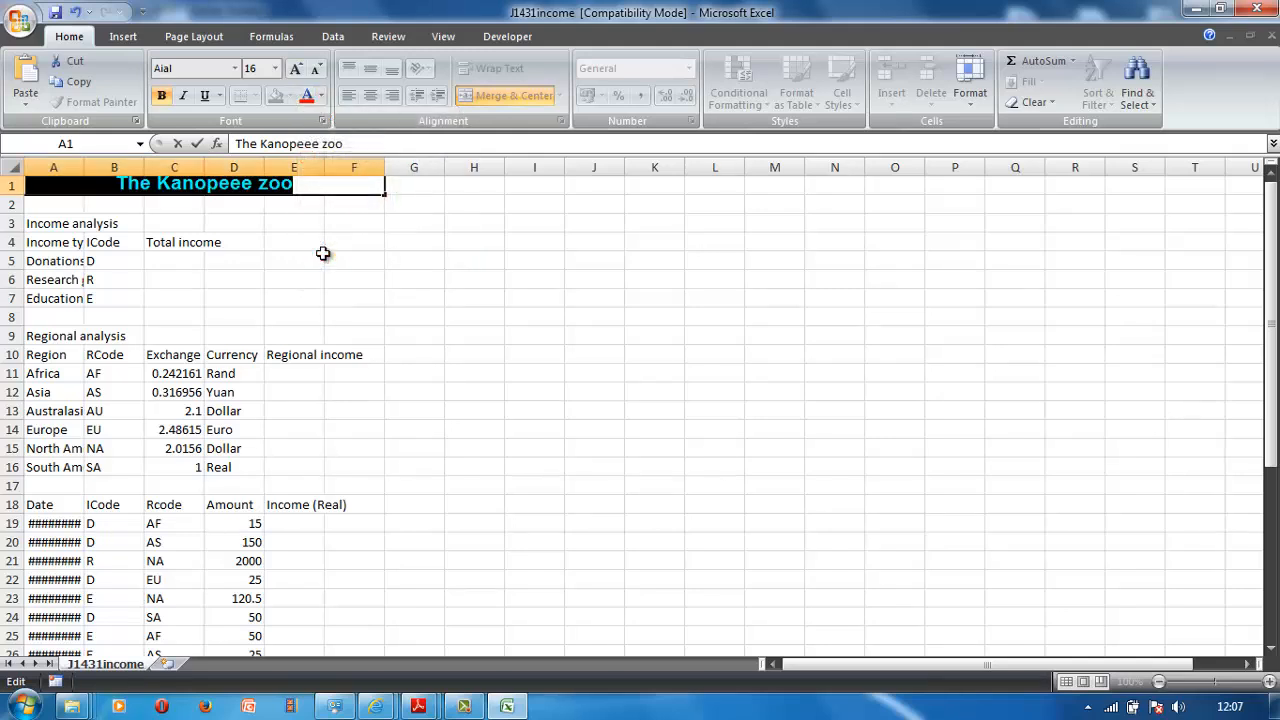
click(321, 96)
click(307, 158)
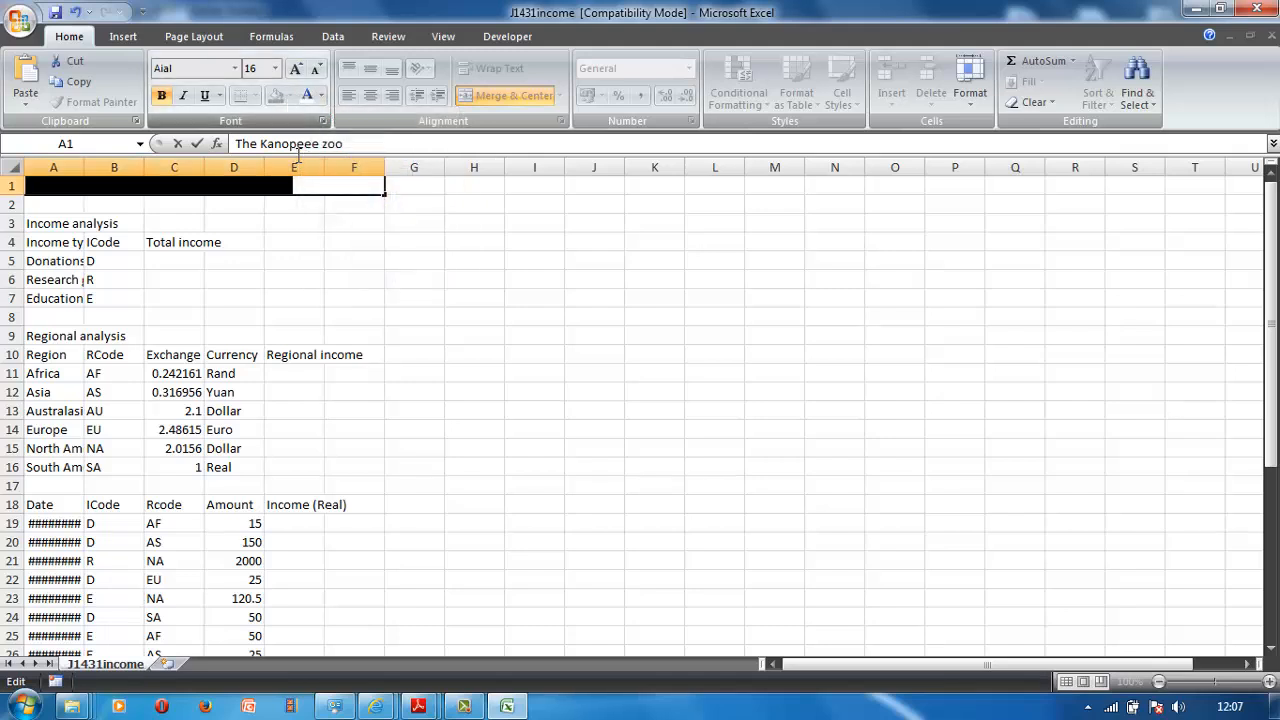
Fill the merged title cell A1 with the darkest shade of the dark blue theme colour.
click(306, 256)
click(309, 190)
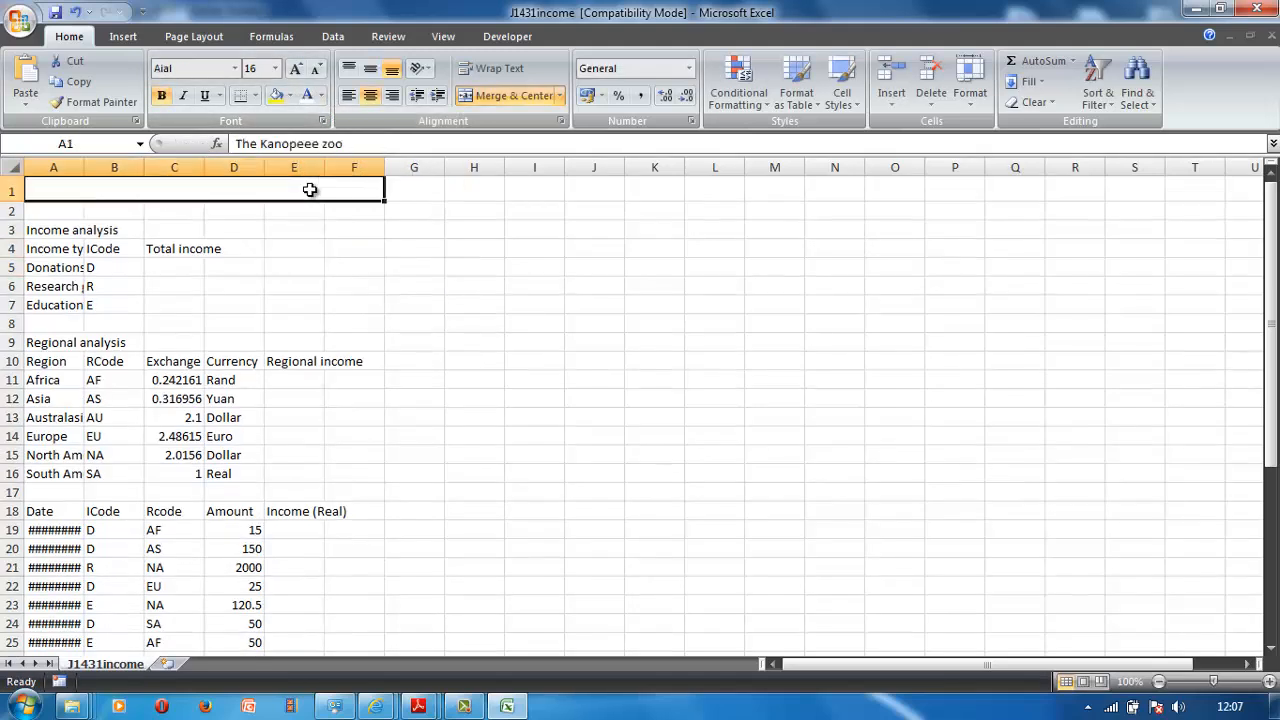
click(289, 97)
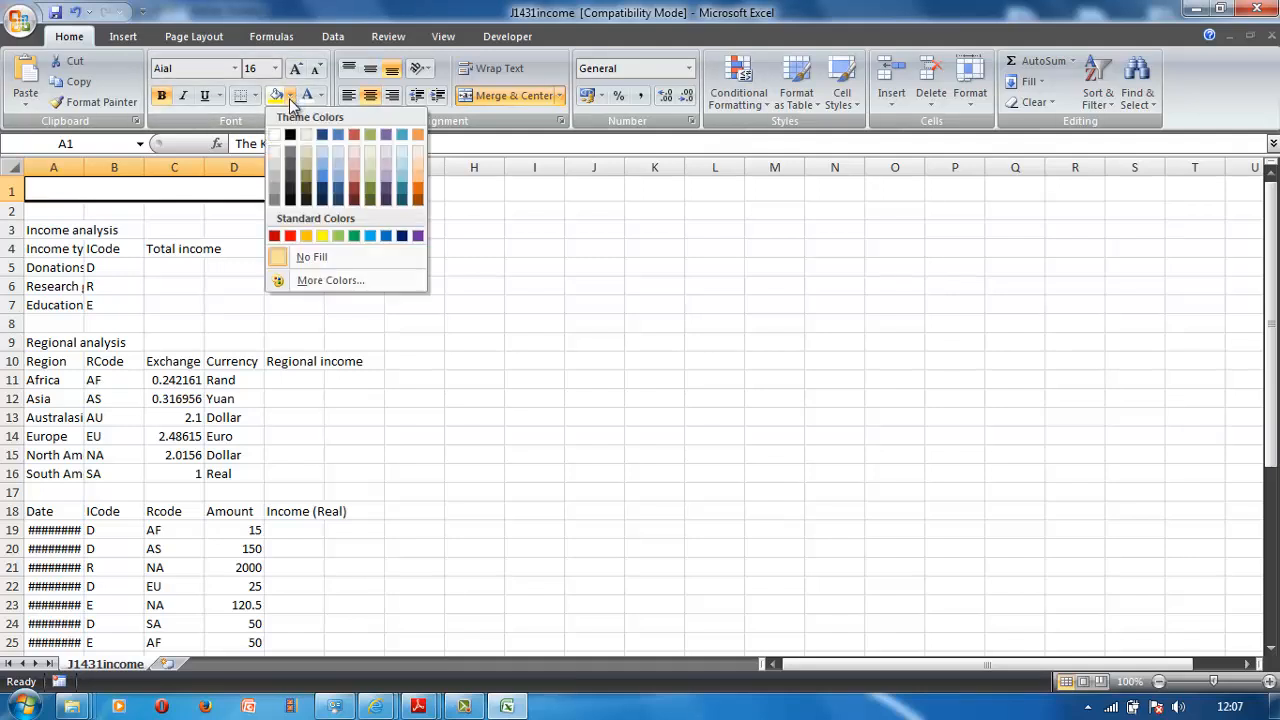
click(324, 200)
click(342, 232)
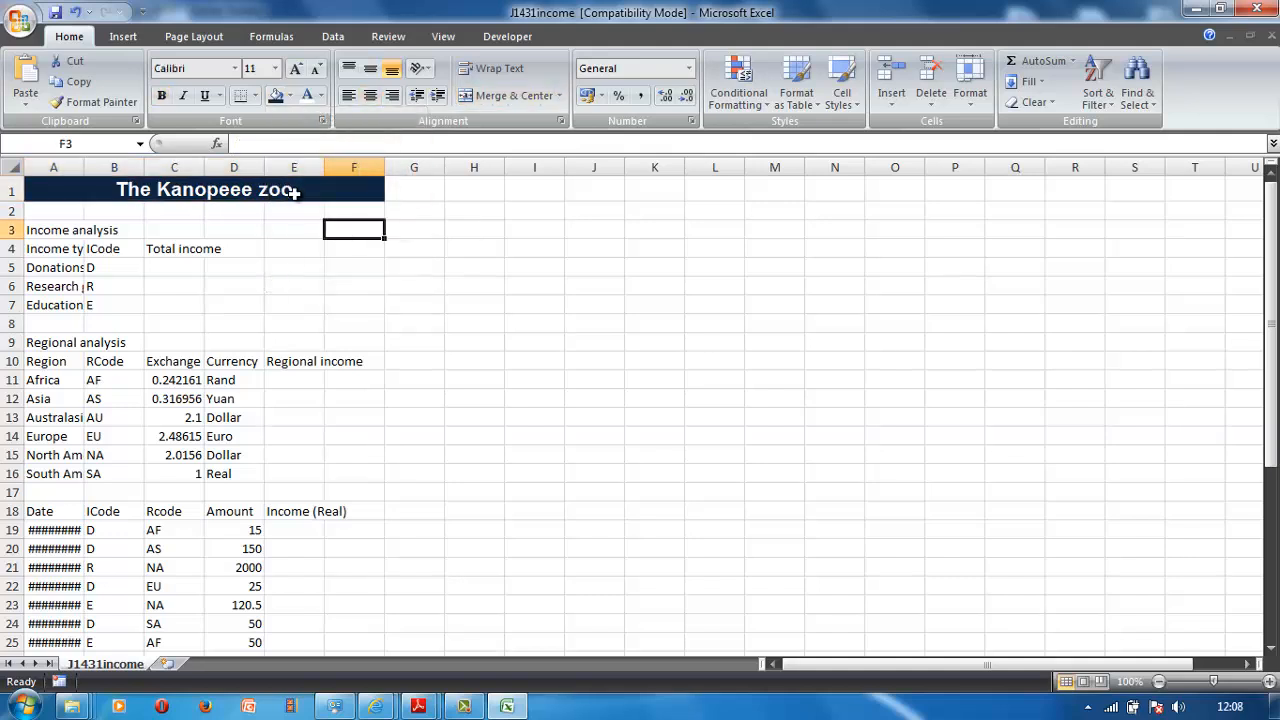
Add a page header with the author's name in the left section and "Edited by:" followed by the editor's name in the right section.
click(137, 38)
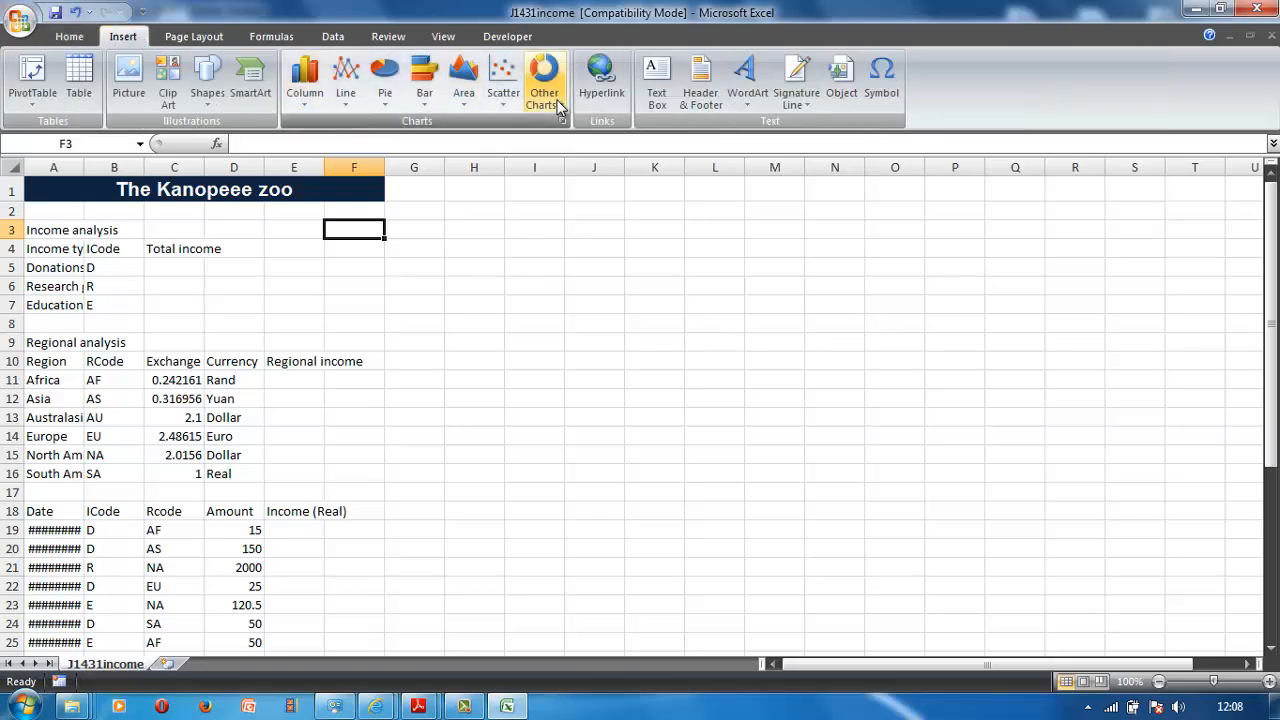
click(706, 100)
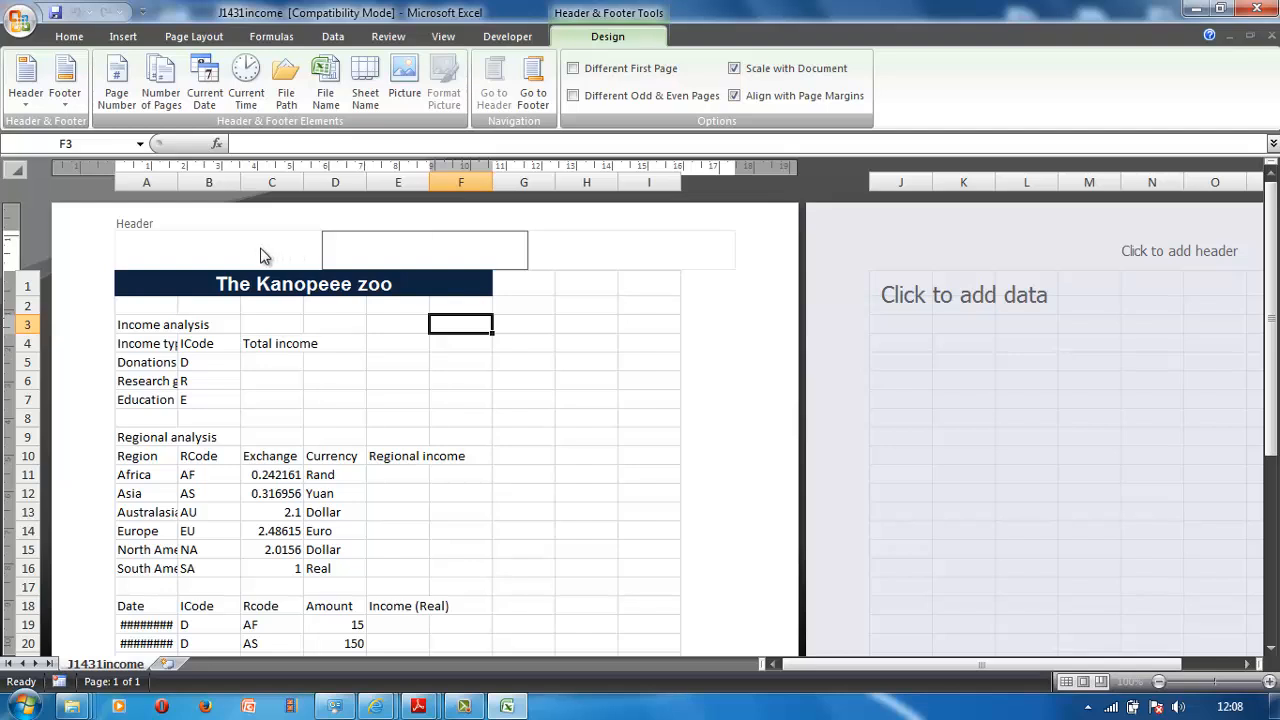
click(262, 248)
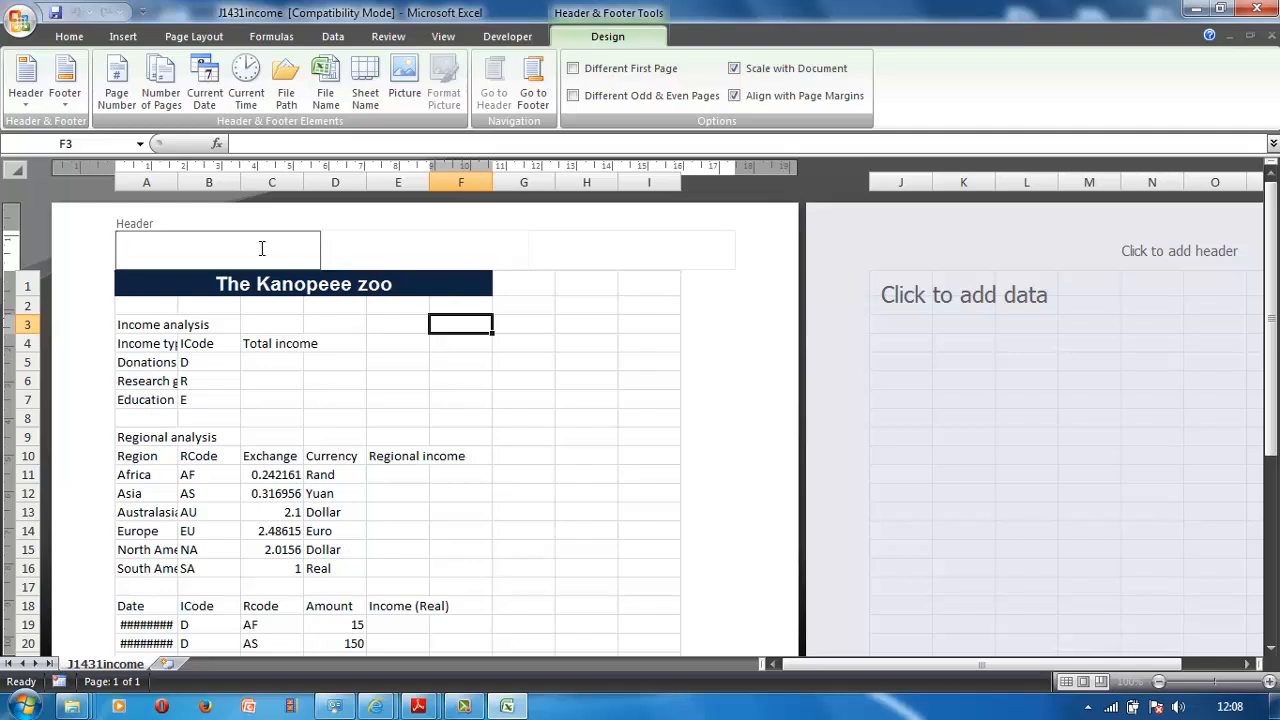
text(Joe p)
click(470, 249)
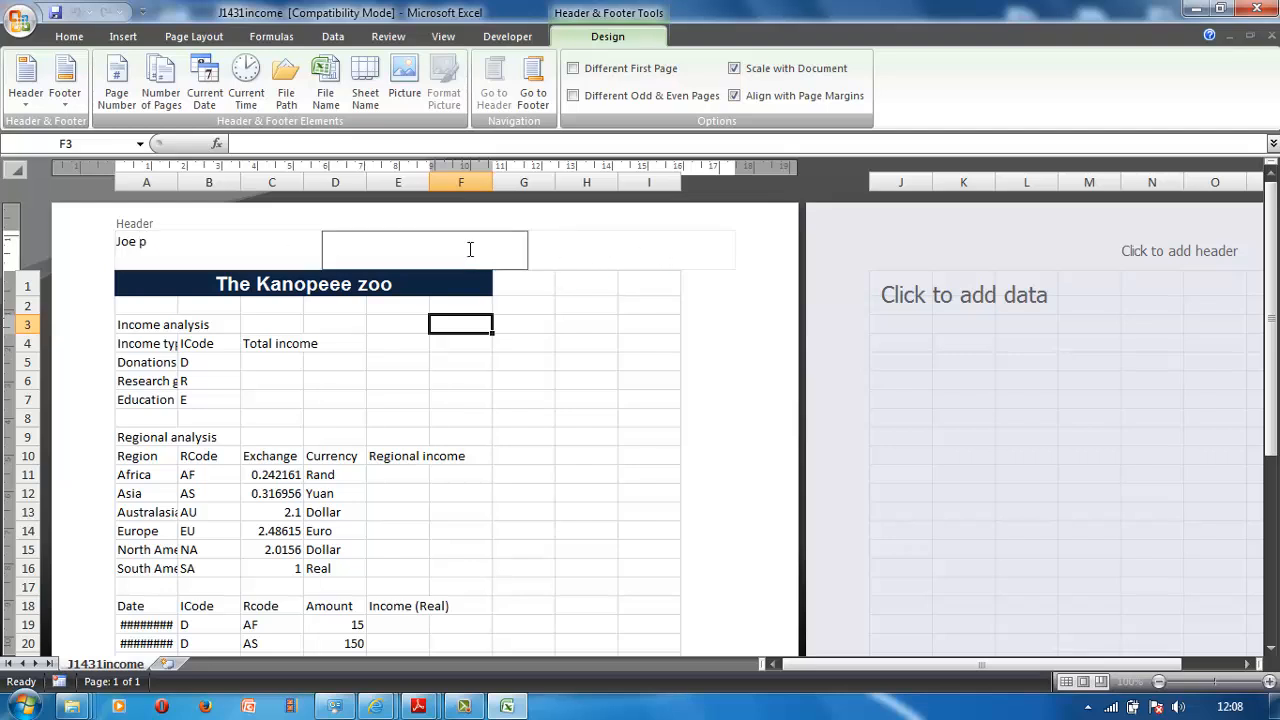
click(630, 242)
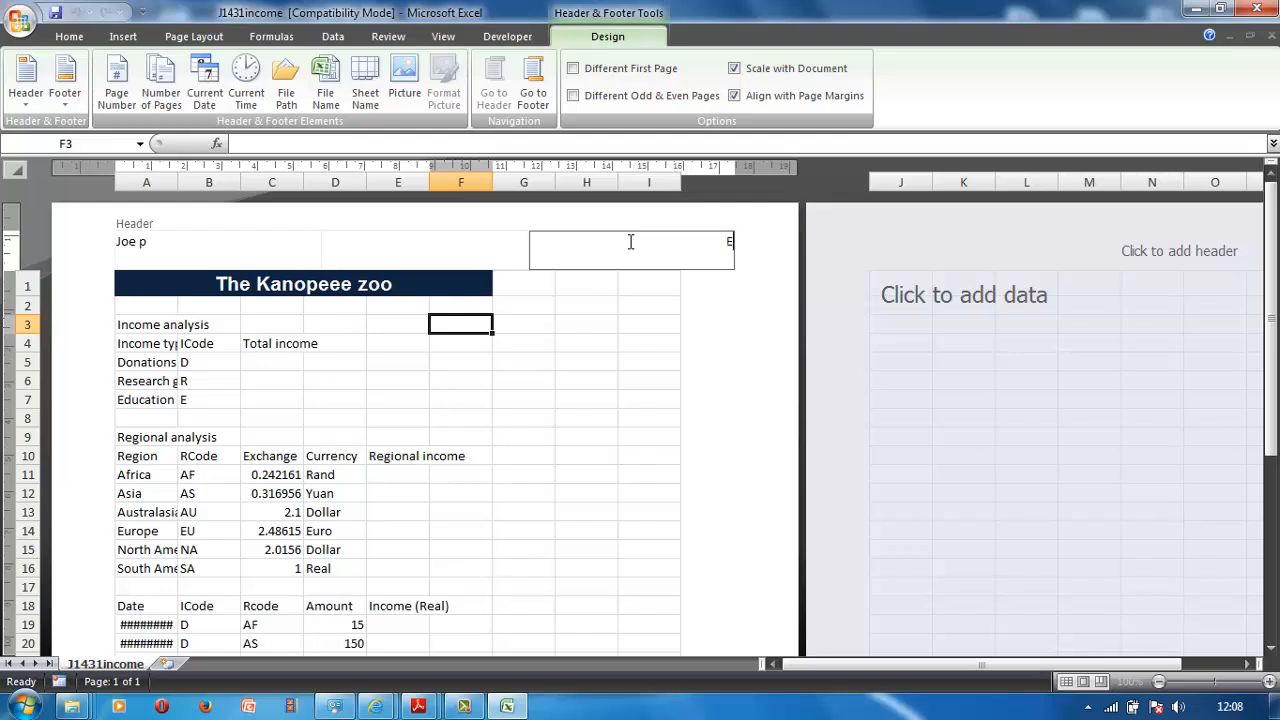
text(Edited by: joe p)
Enter the identification numbers in the left footer section and insert the current date, "and", and the current time in the right section.
click(533, 90)
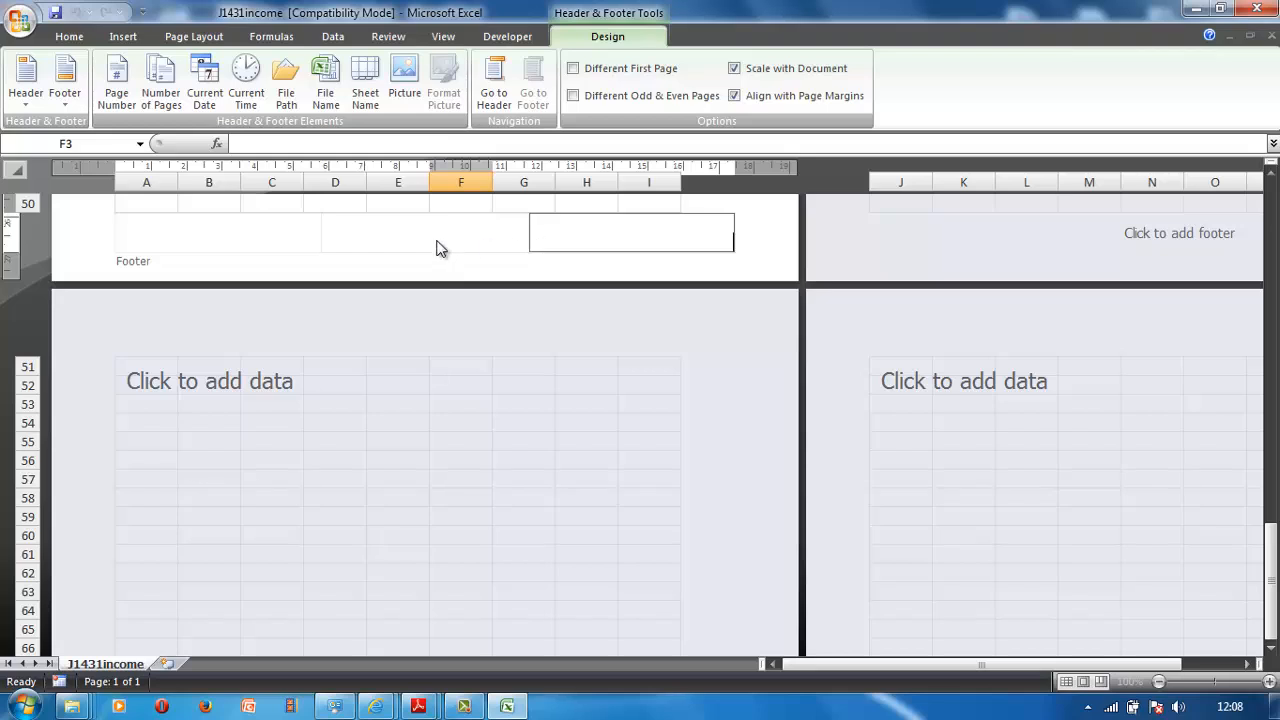
click(205, 229)
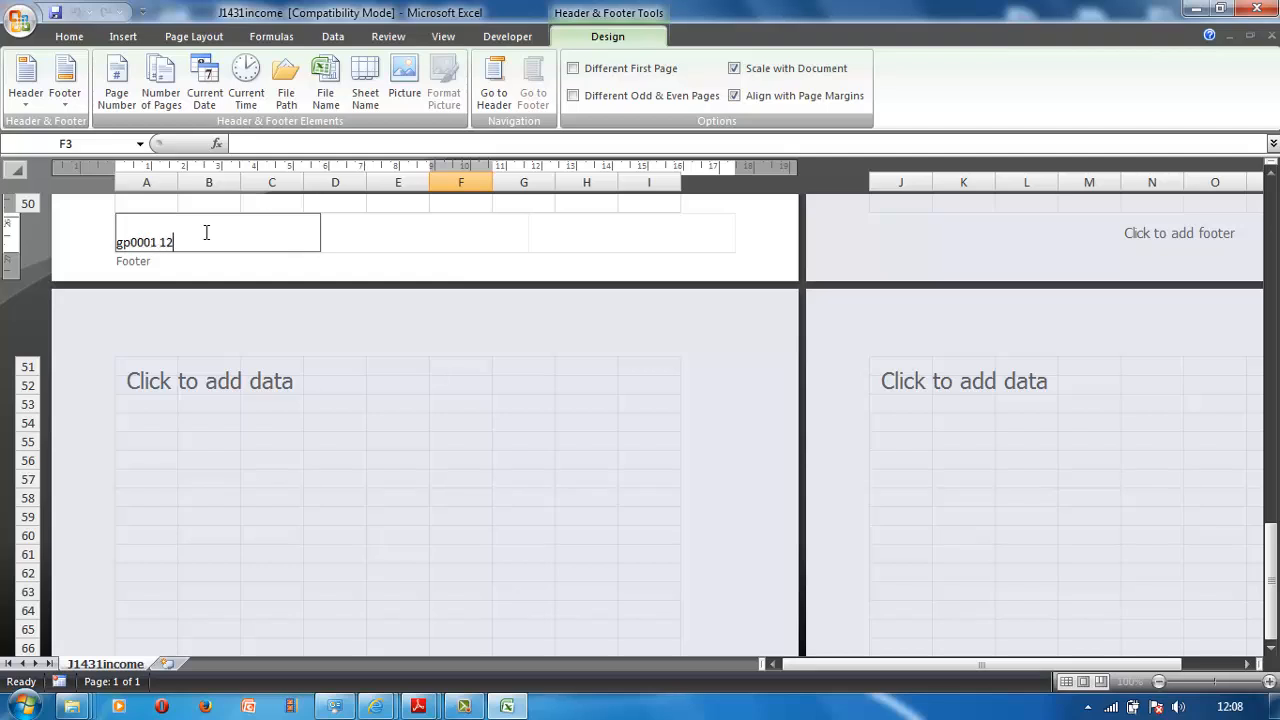
click(612, 238)
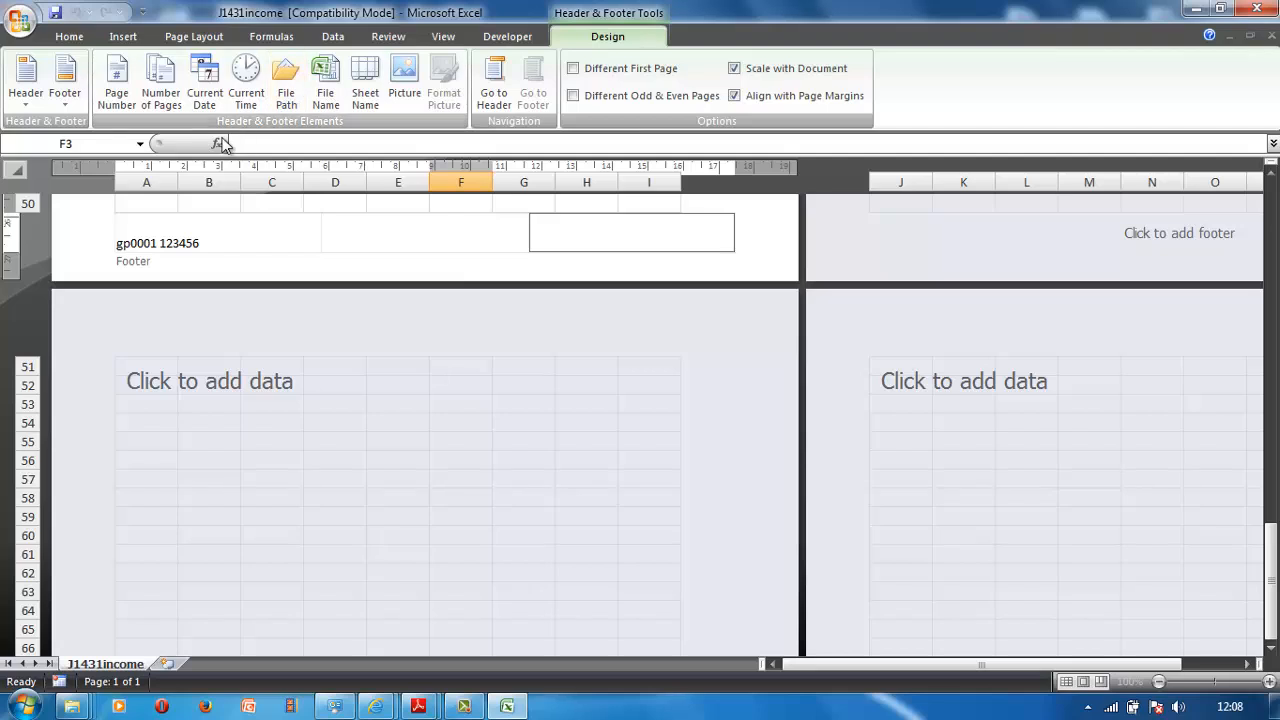
click(207, 88)
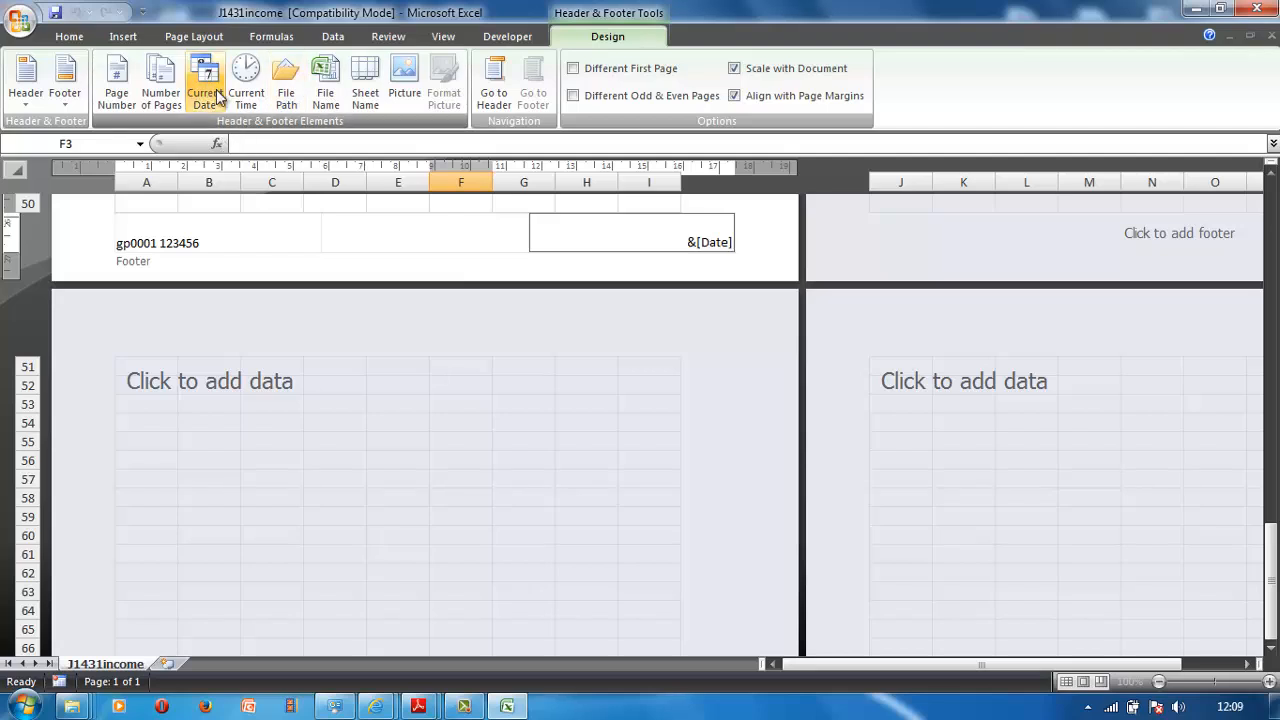
text(and)
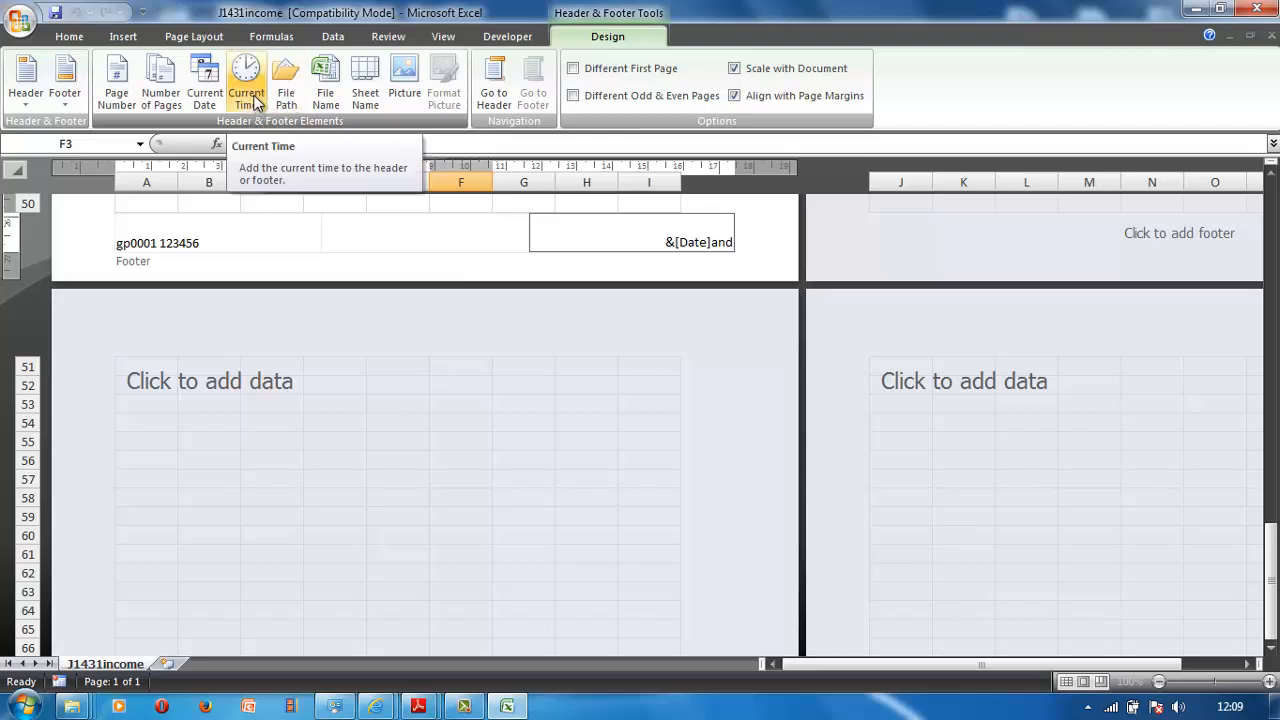
click(255, 103)
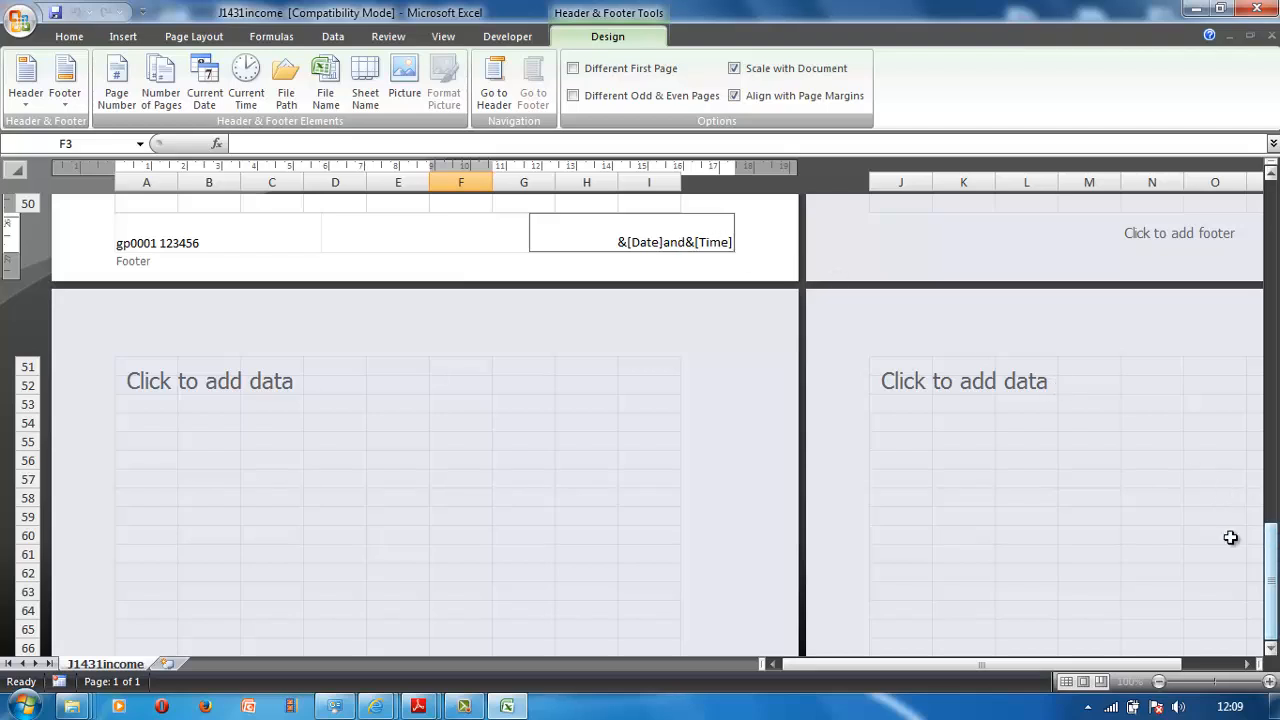
click(69, 37)
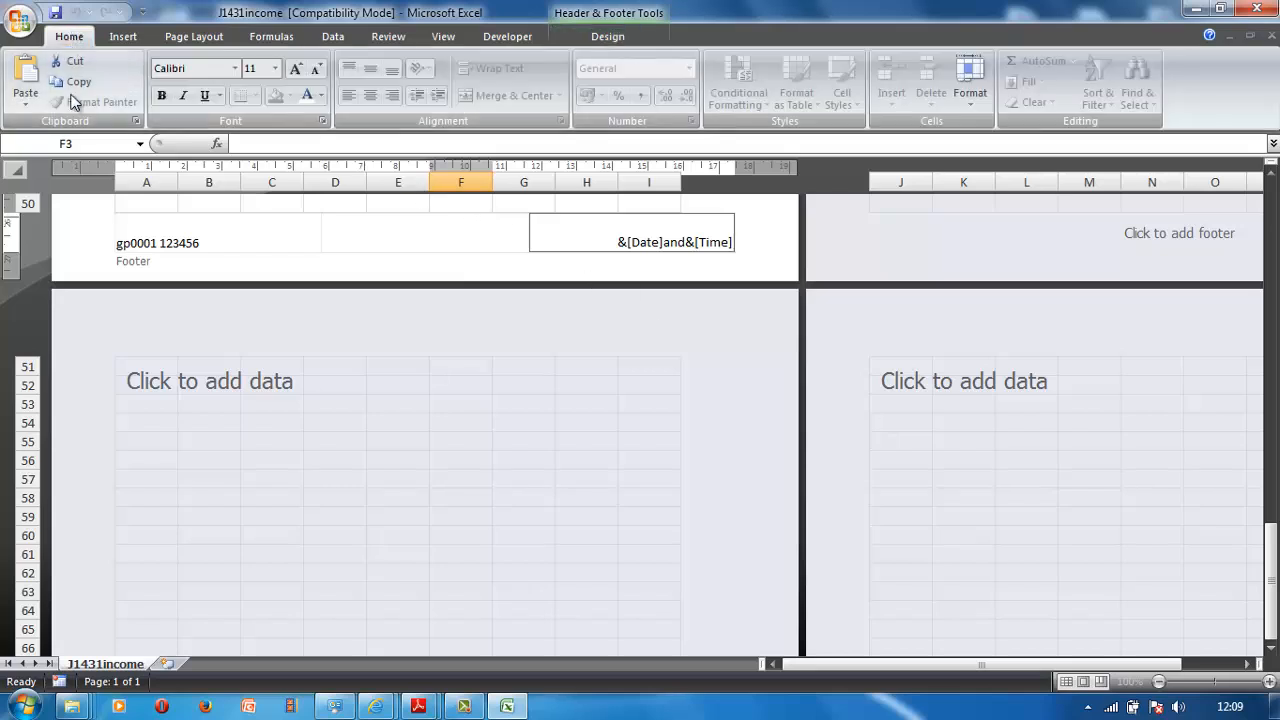
click(441, 40)
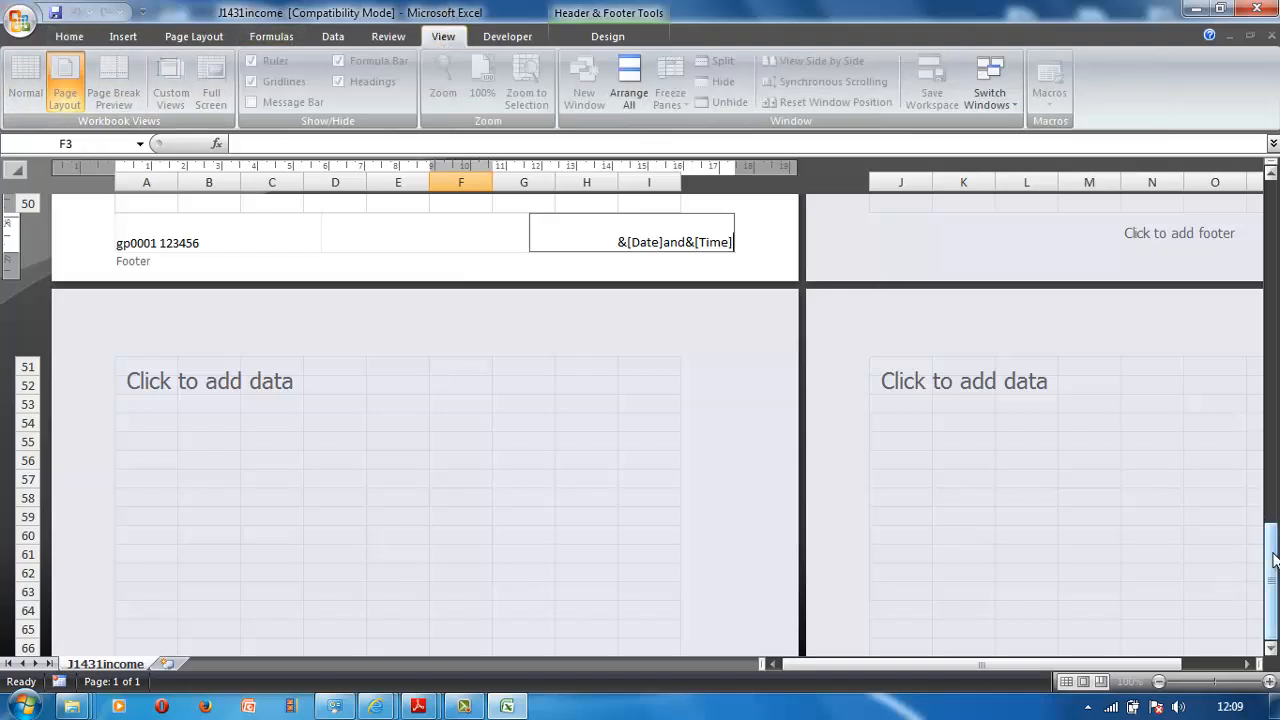
Finish editing the footer and return the worksheet to Normal view at the title row.
drag(1268, 512, 1266, 499)
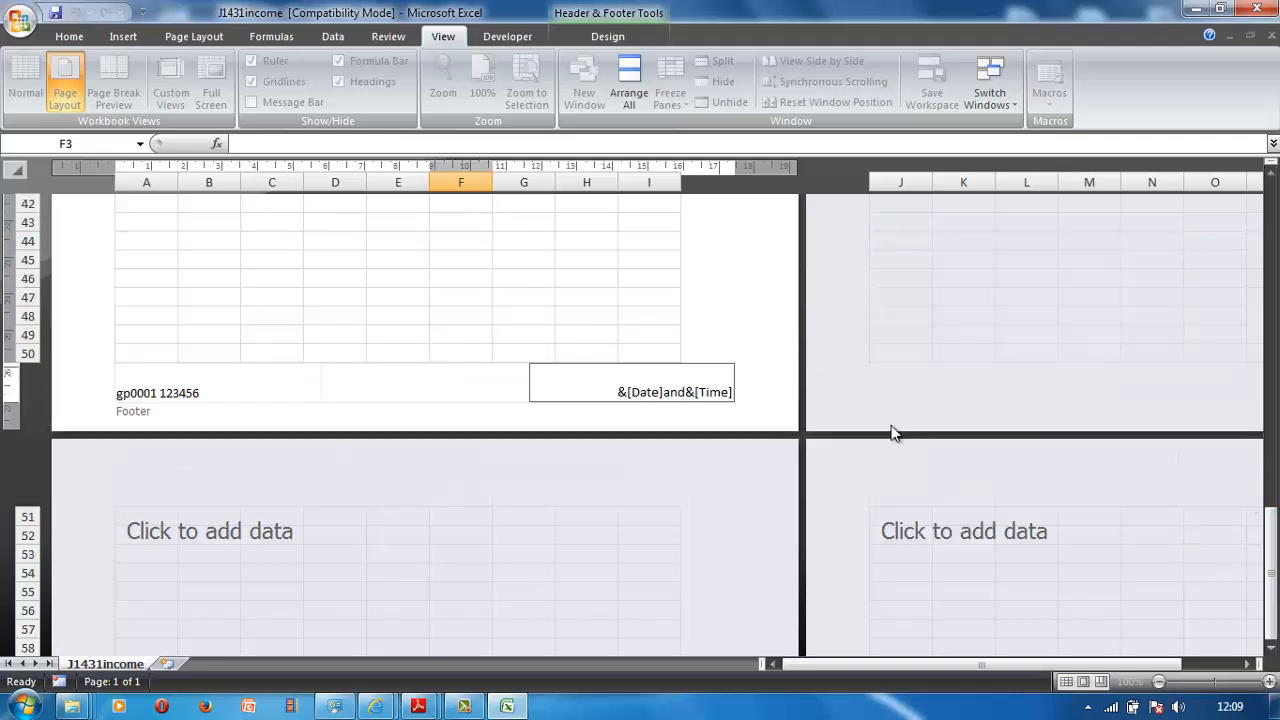
click(601, 304)
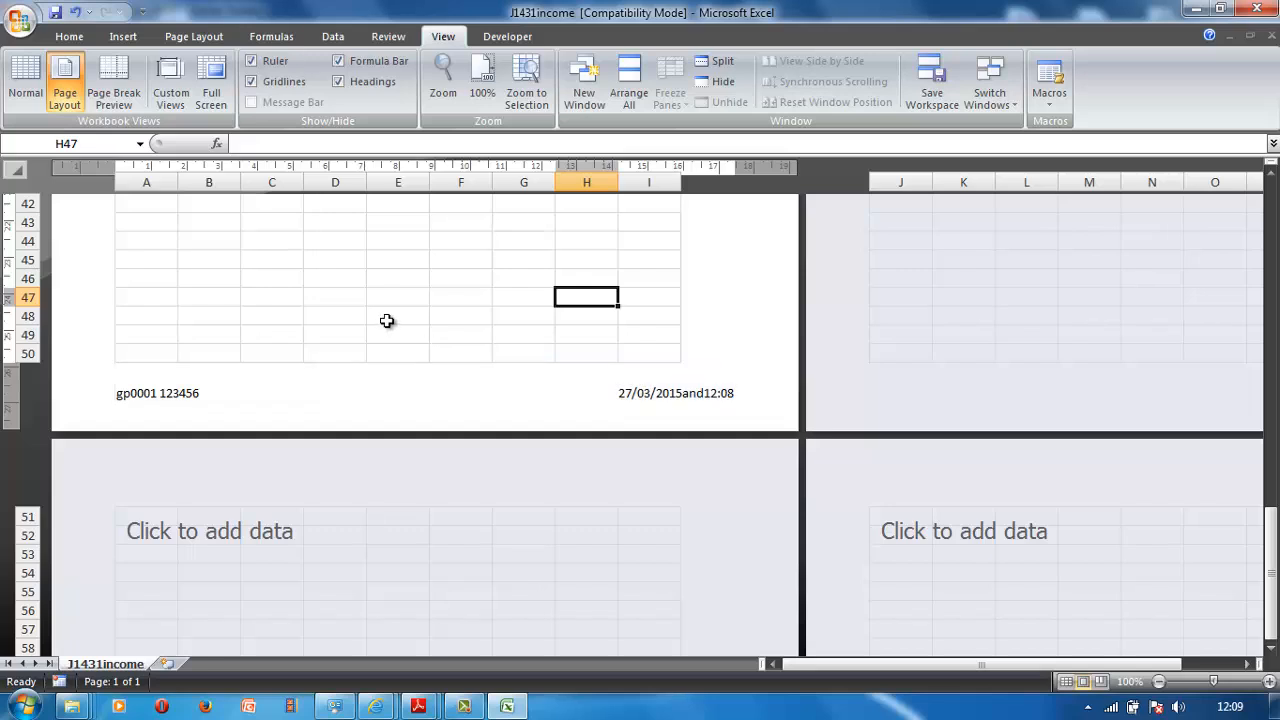
click(26, 80)
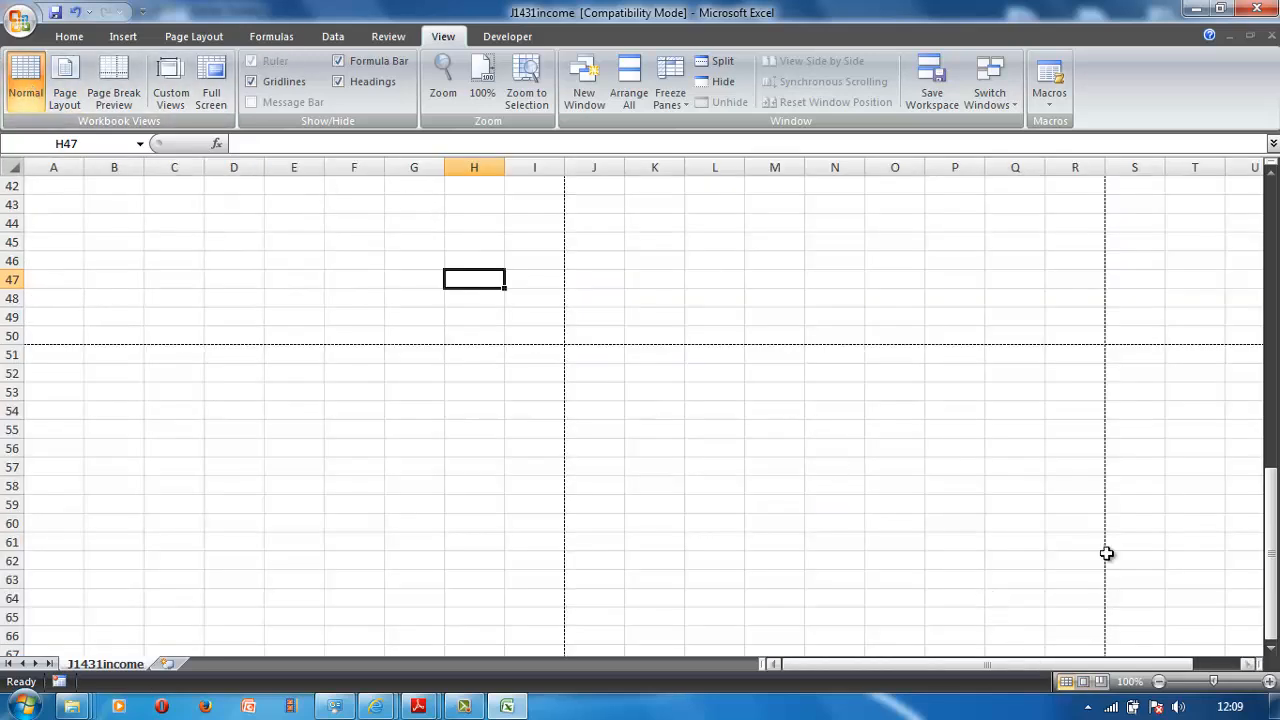
drag(1273, 516, 1188, 205)
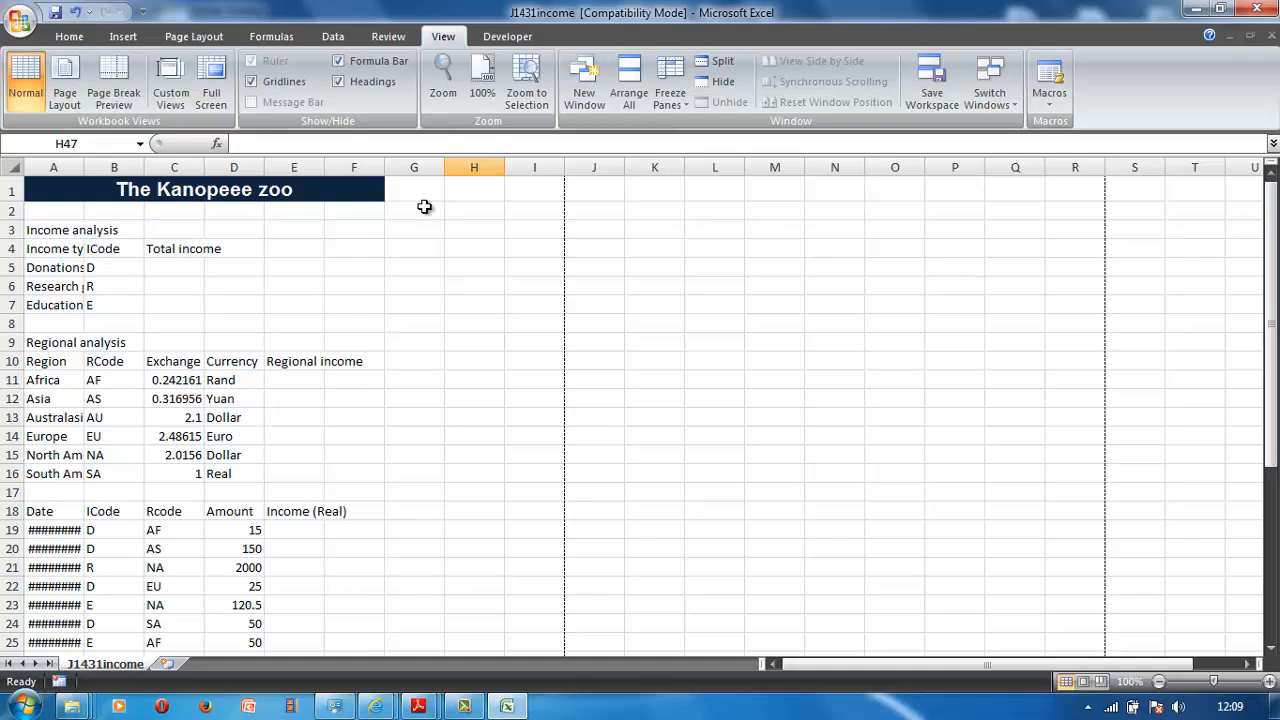
Check the page header and footer in an enlarged print preview and close the preview.
click(20, 20)
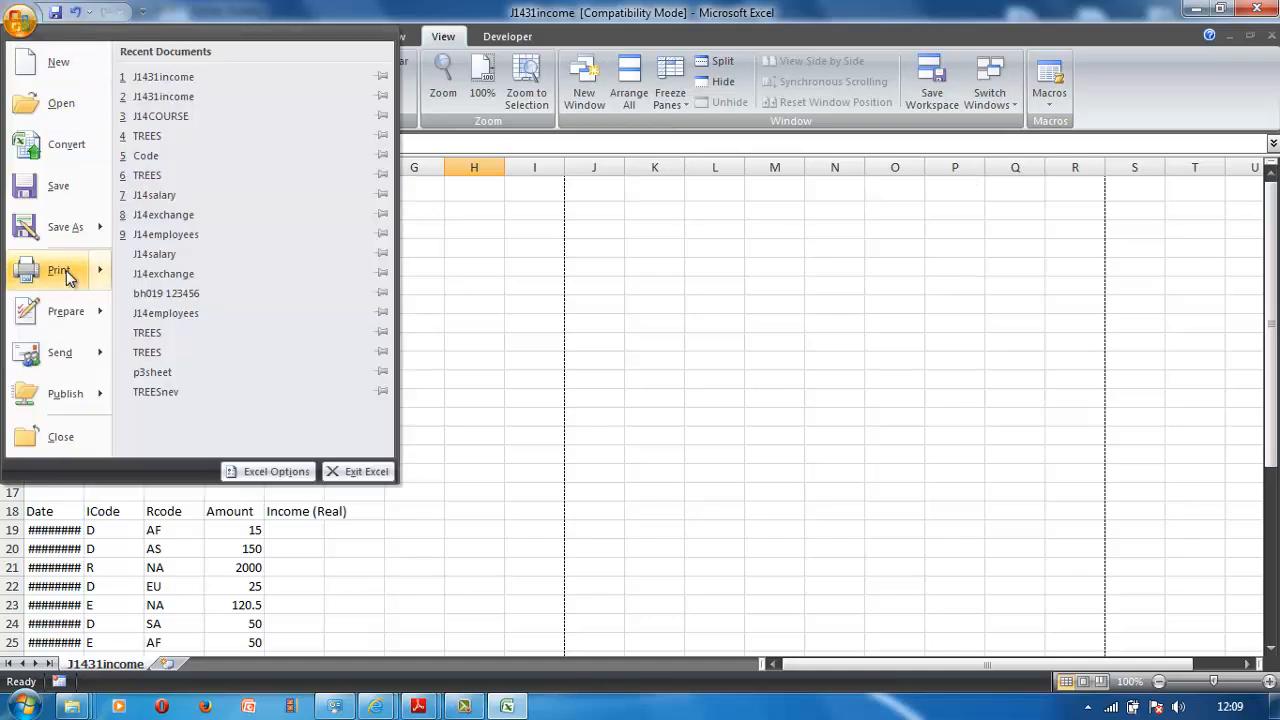
mouse_move(73, 279)
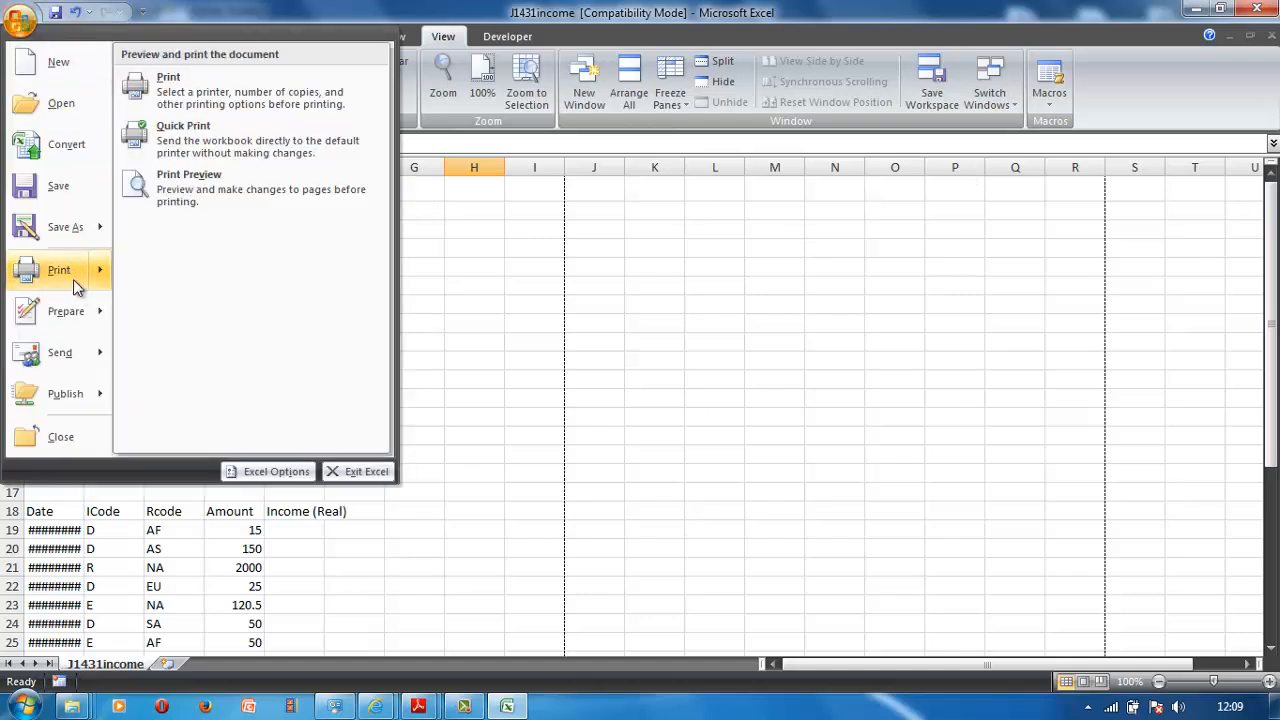
click(182, 179)
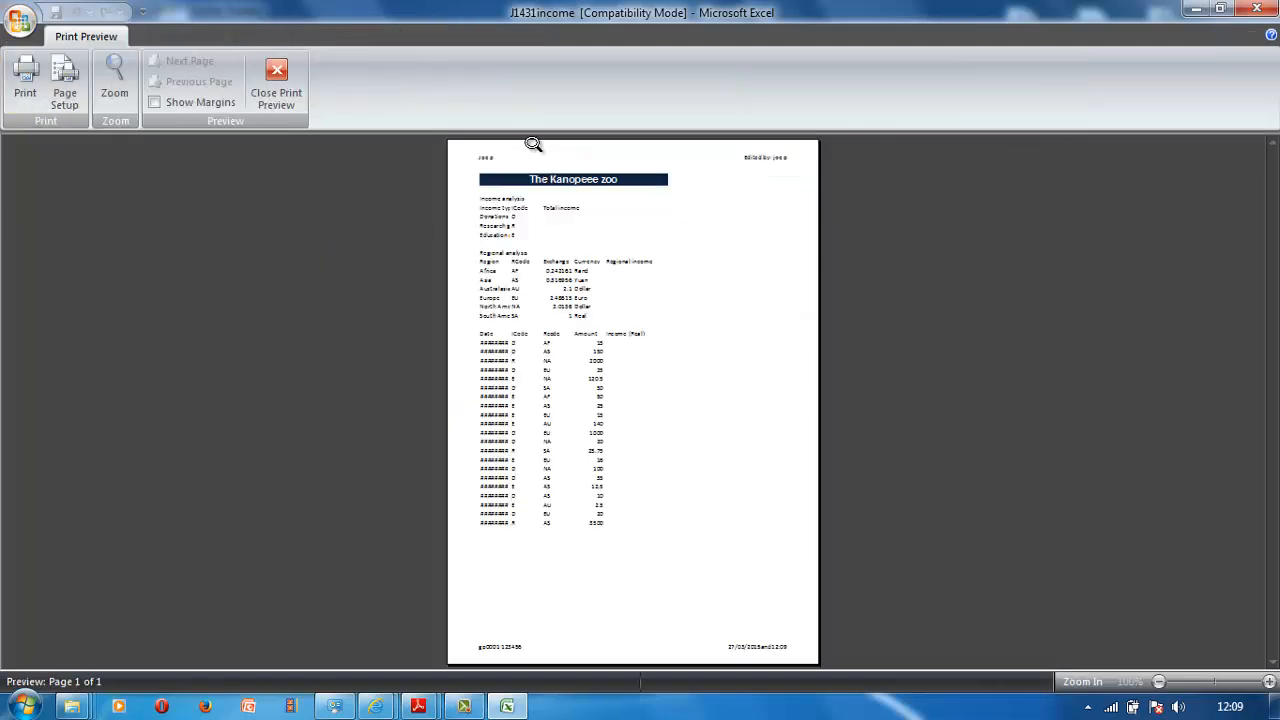
click(511, 158)
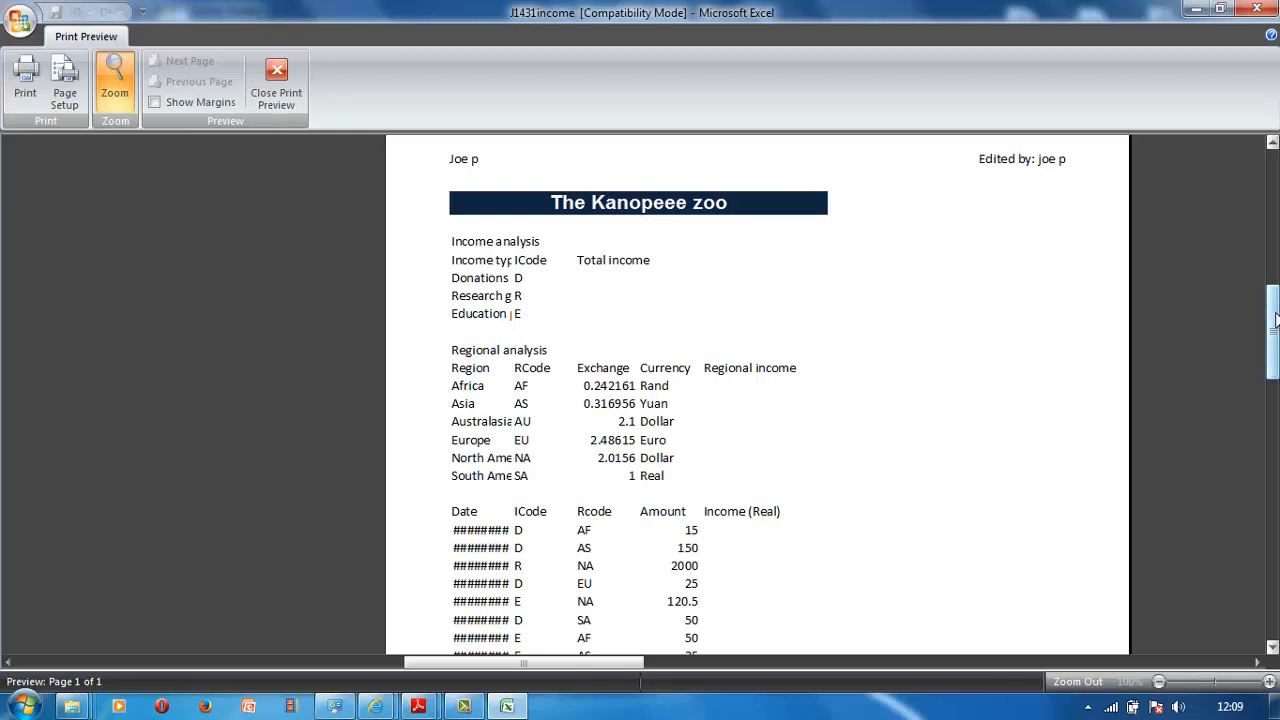
drag(1276, 318, 1276, 620)
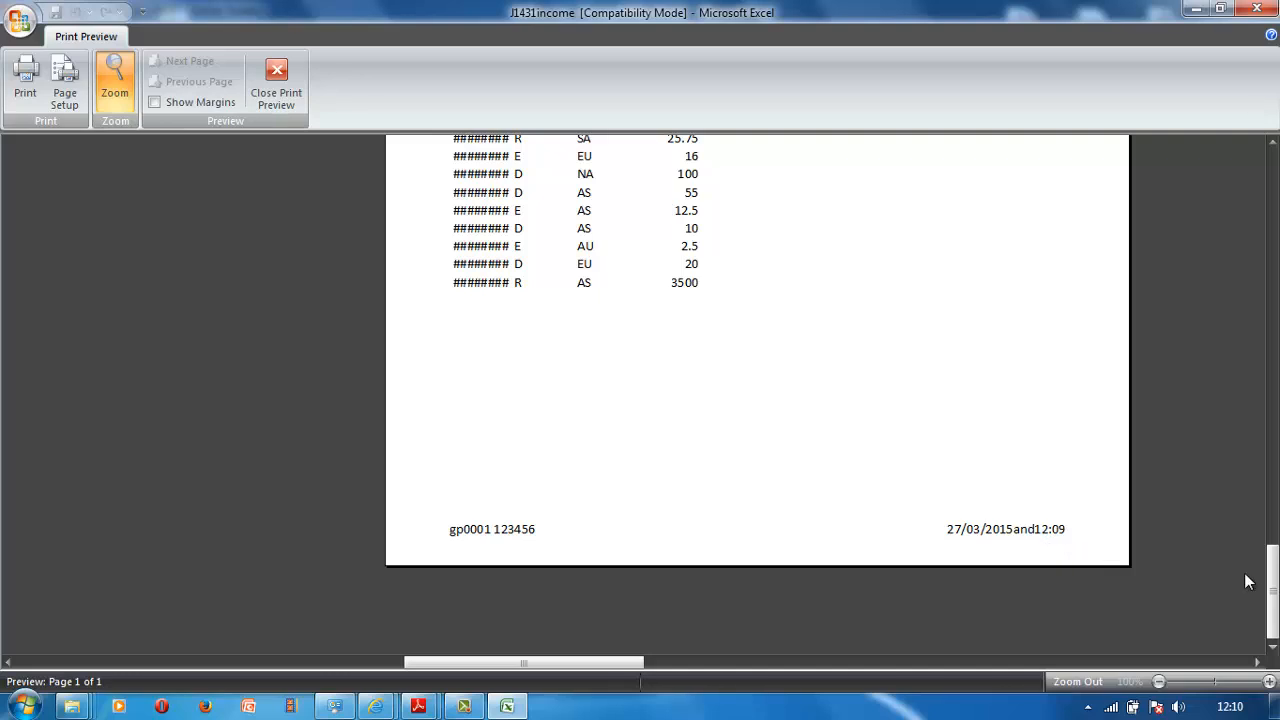
click(291, 94)
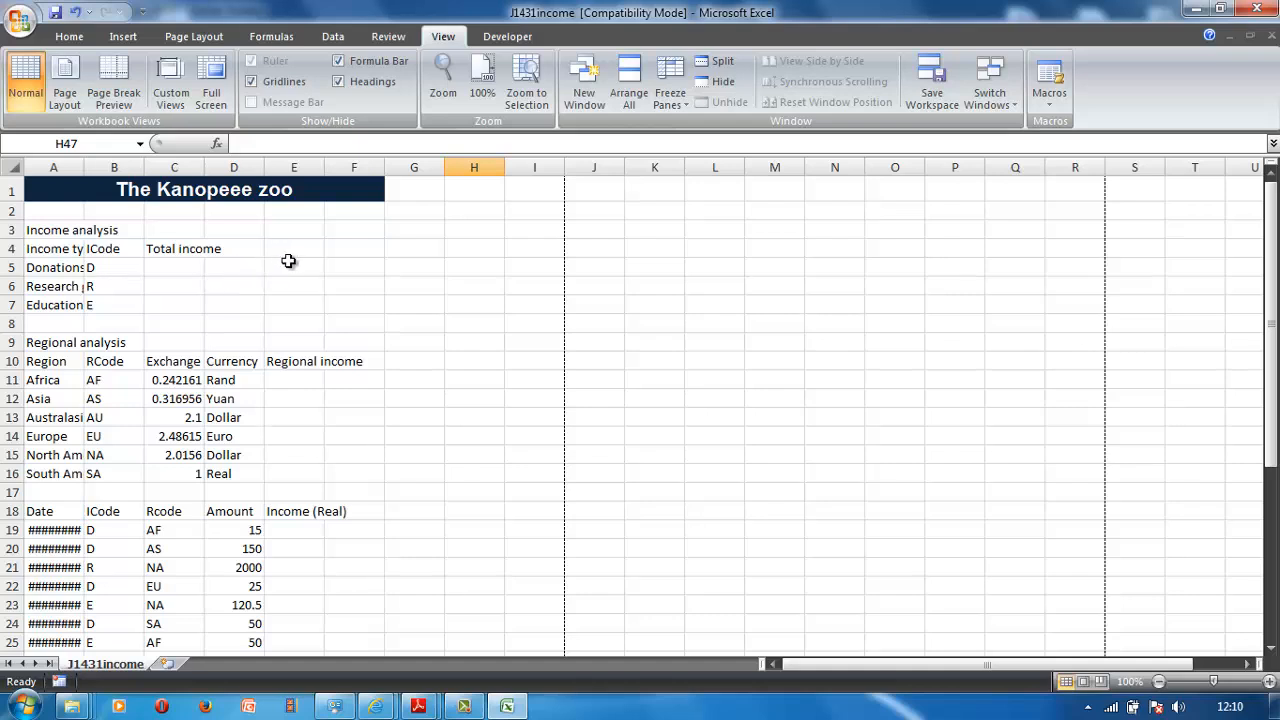
click(466, 706)
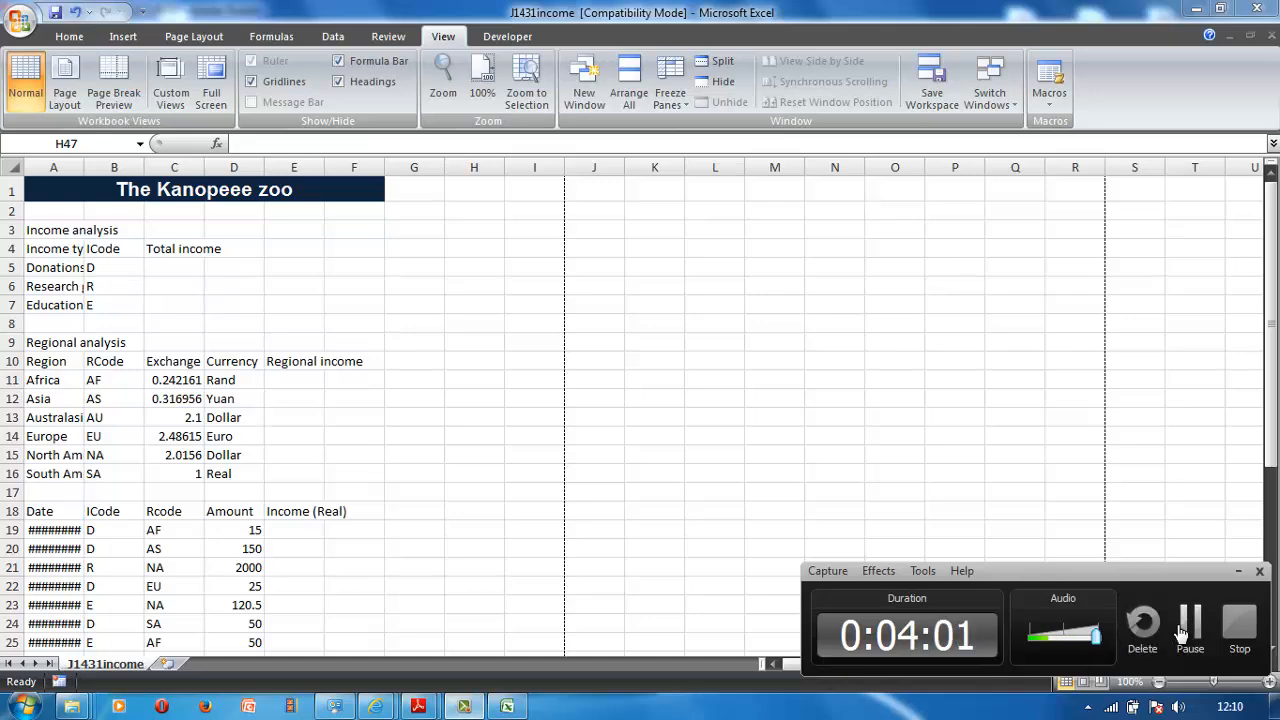
click(1190, 625)
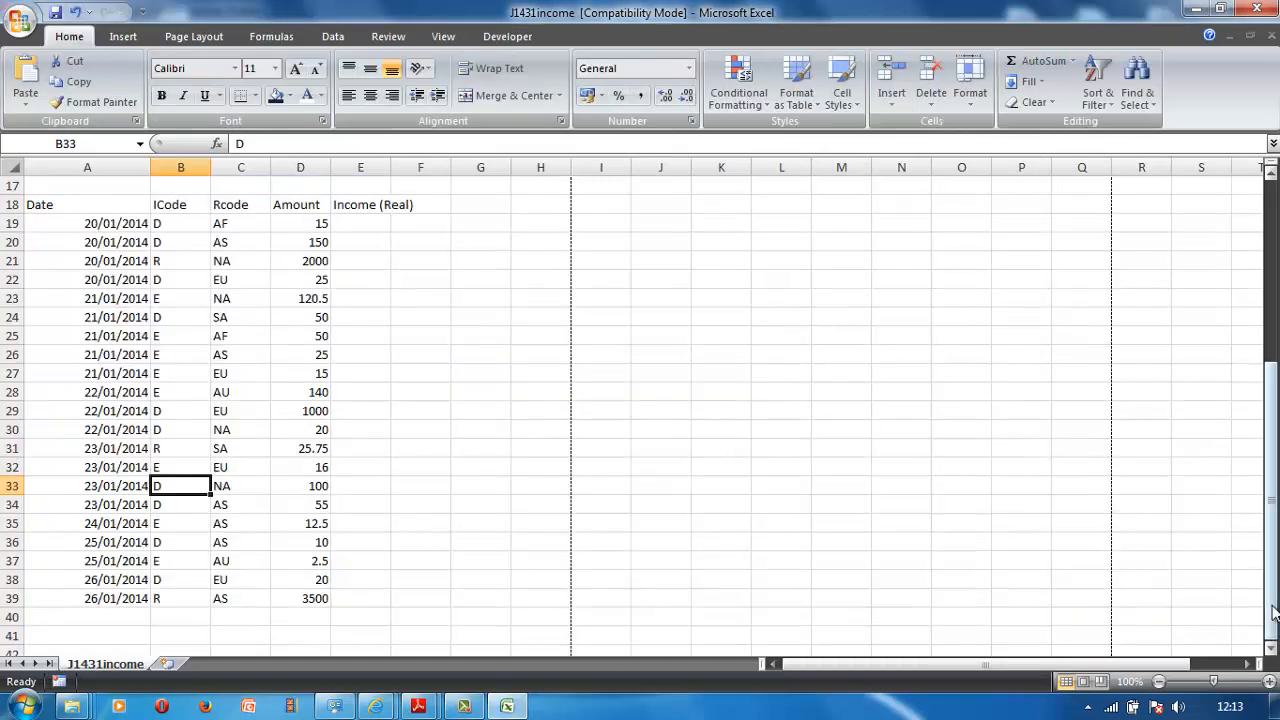
Set the horizontal alignment of the dates in A19:A39 to Left (Indent) and narrow column A.
drag(1273, 612, 1239, 556)
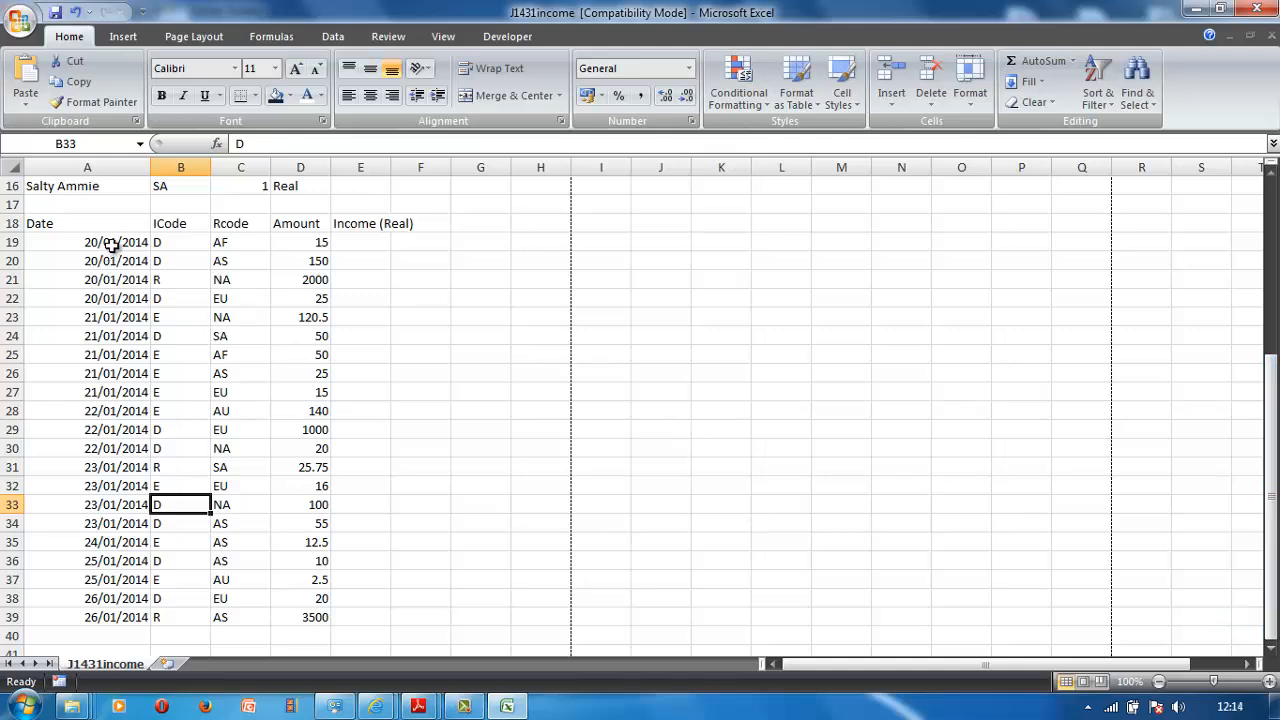
drag(111, 245, 140, 615)
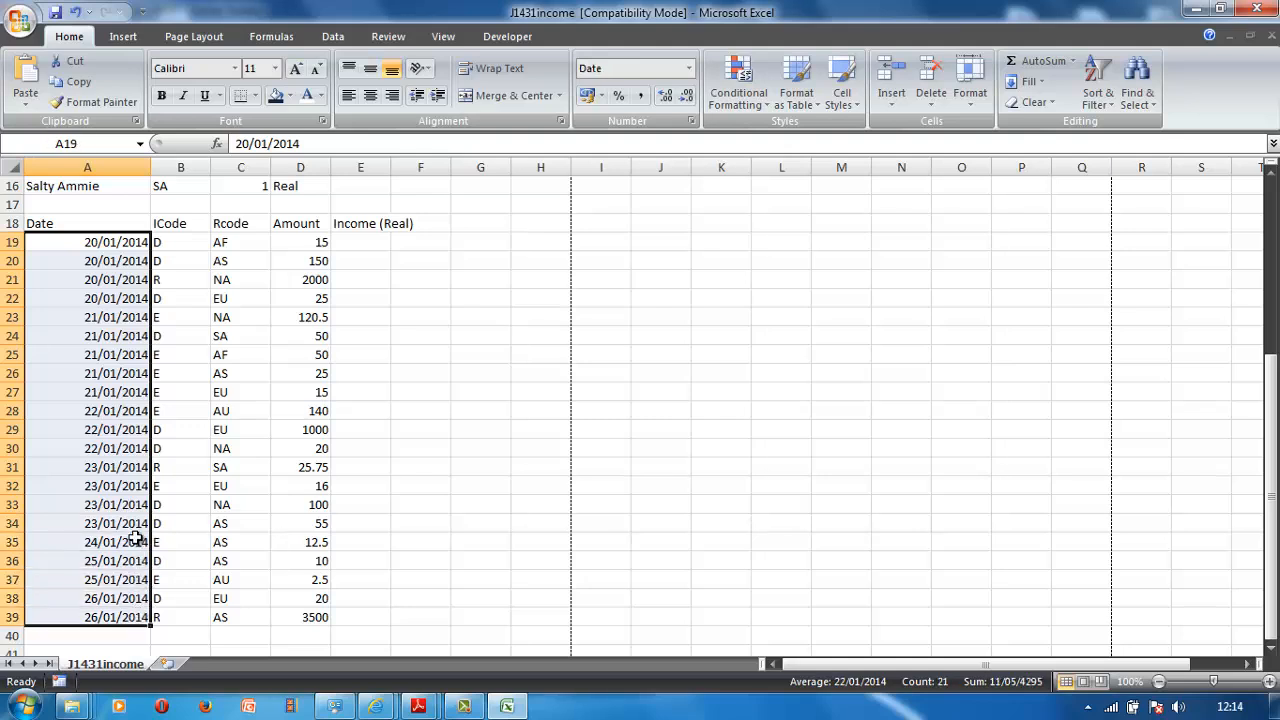
right_click(115, 474)
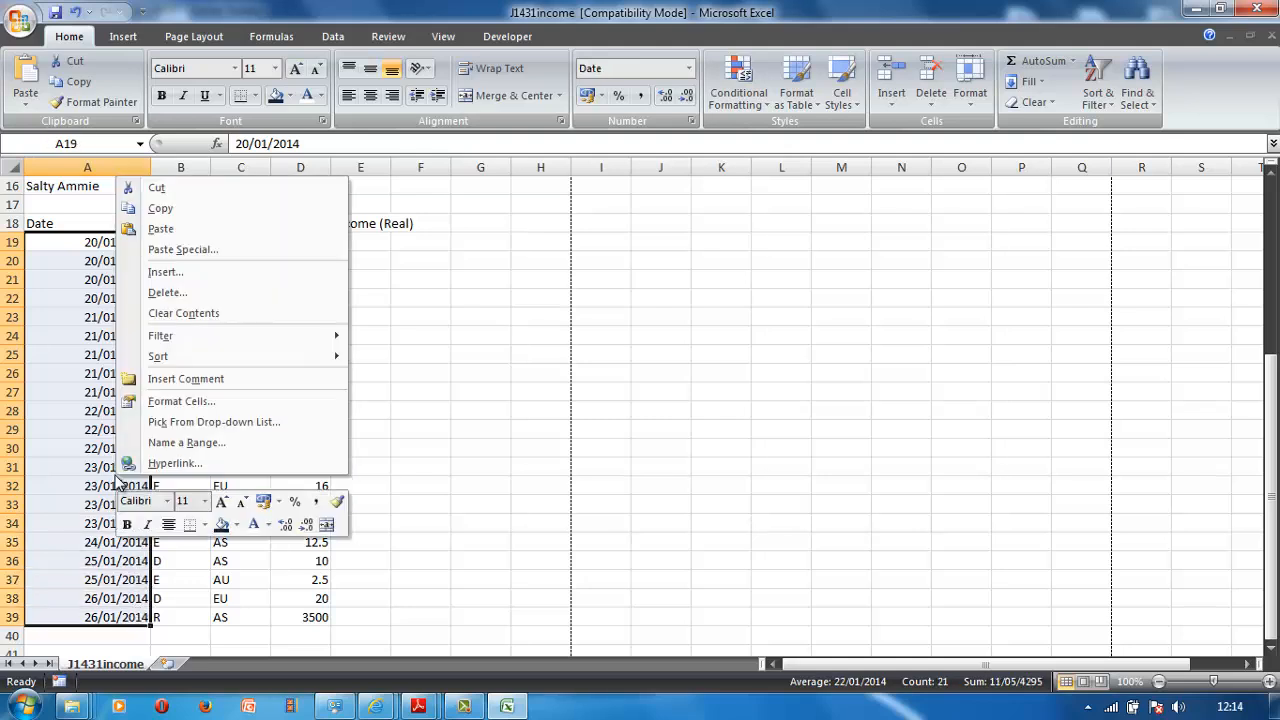
click(170, 402)
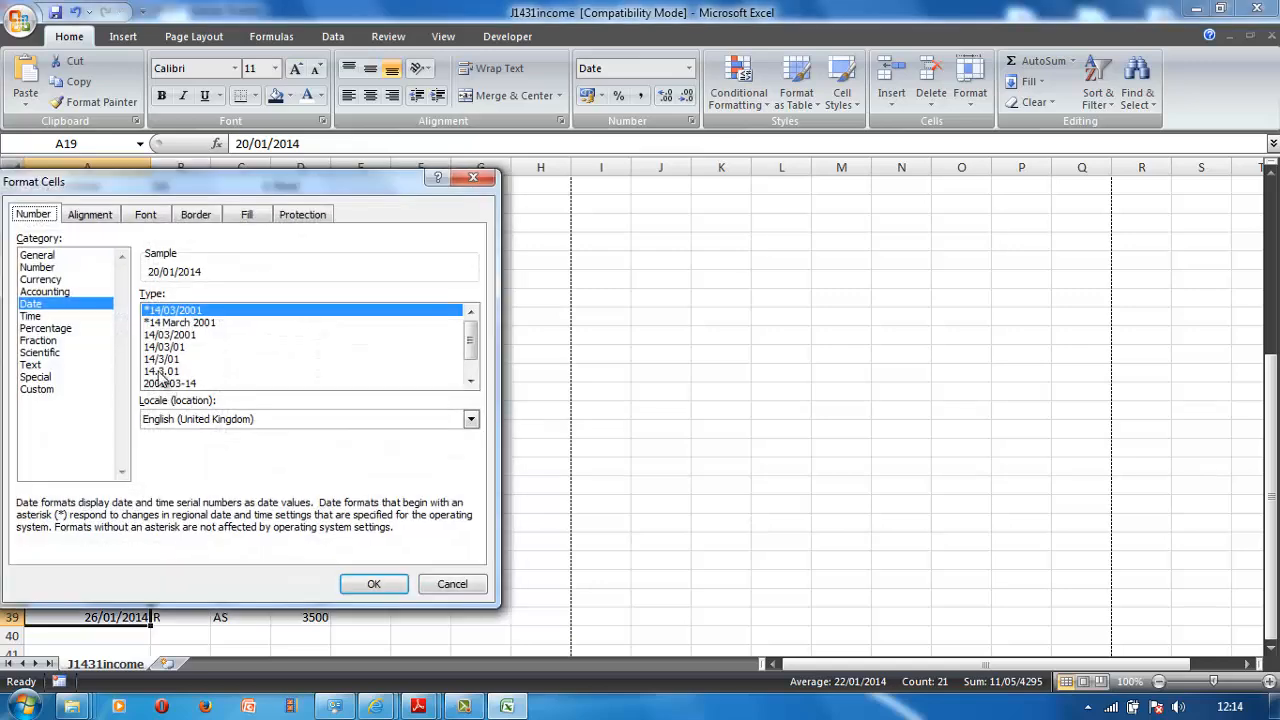
click(92, 216)
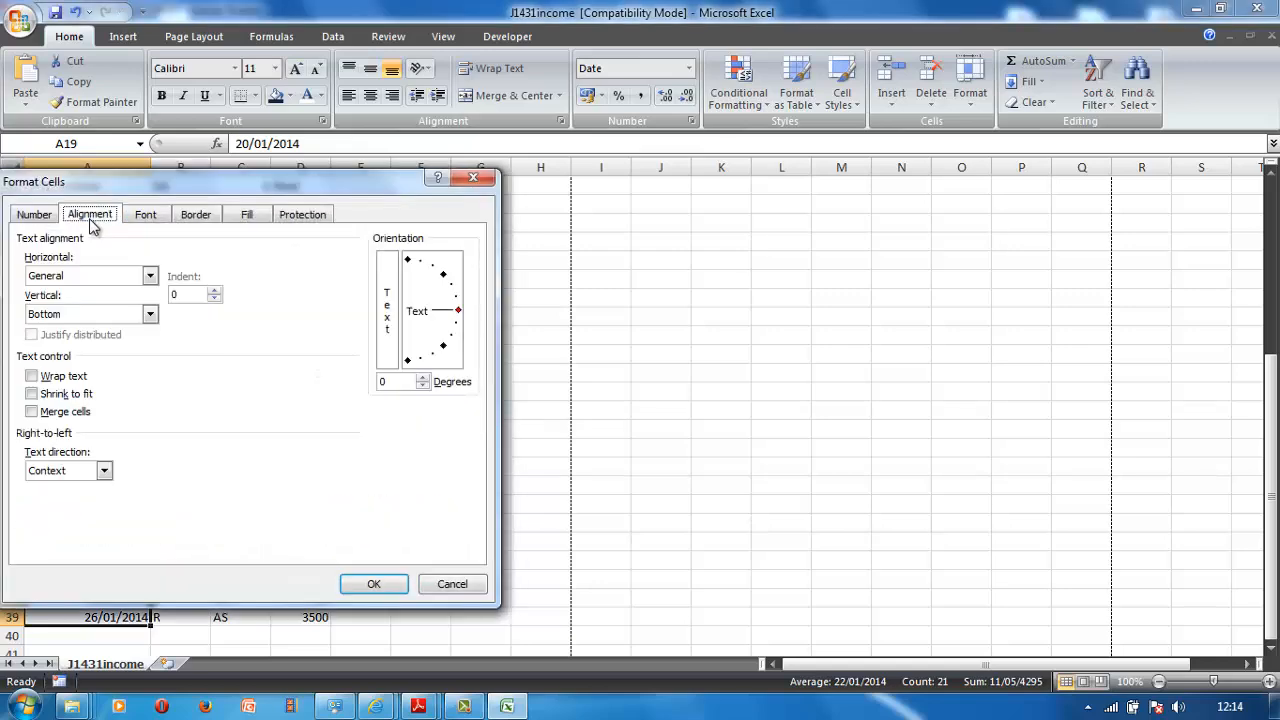
click(150, 277)
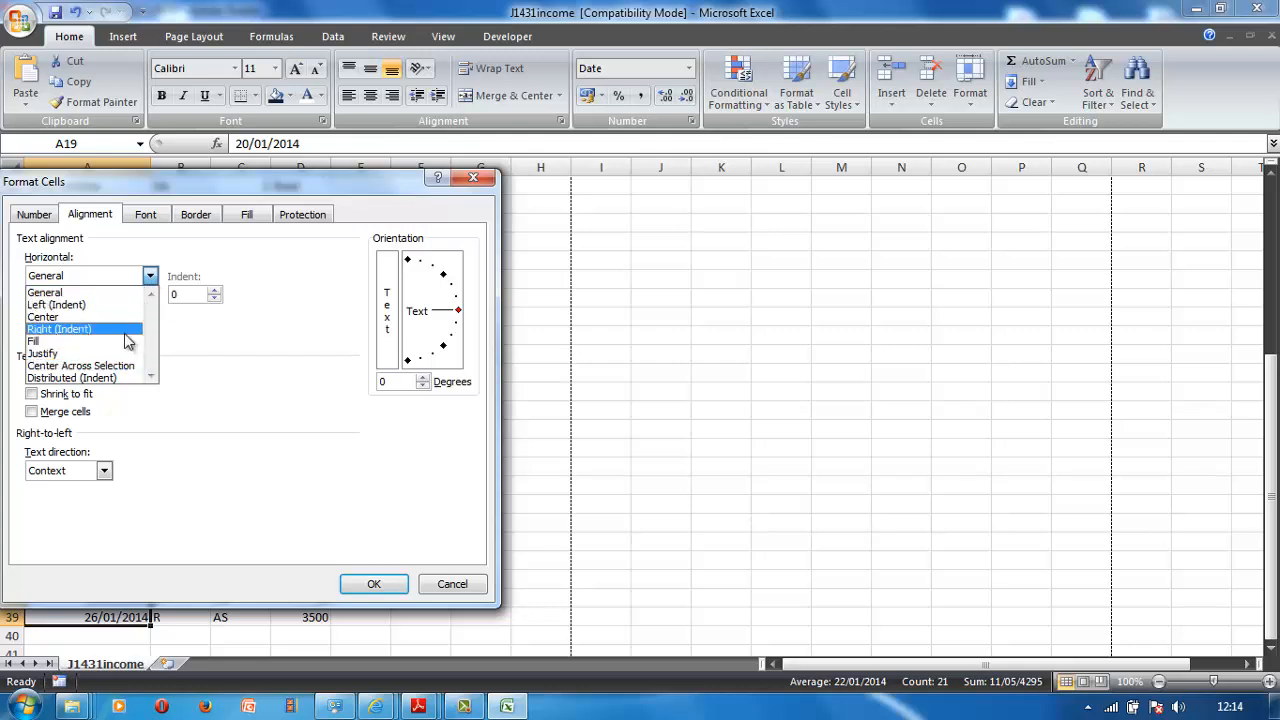
click(114, 305)
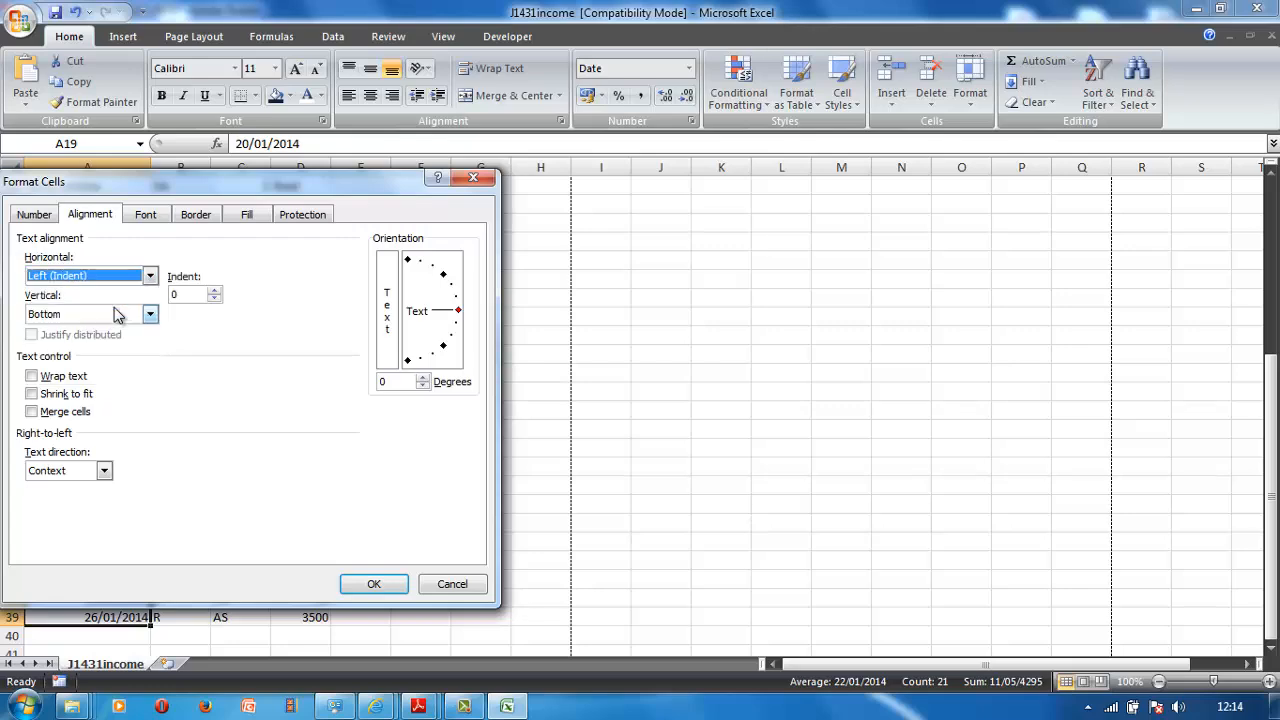
click(373, 586)
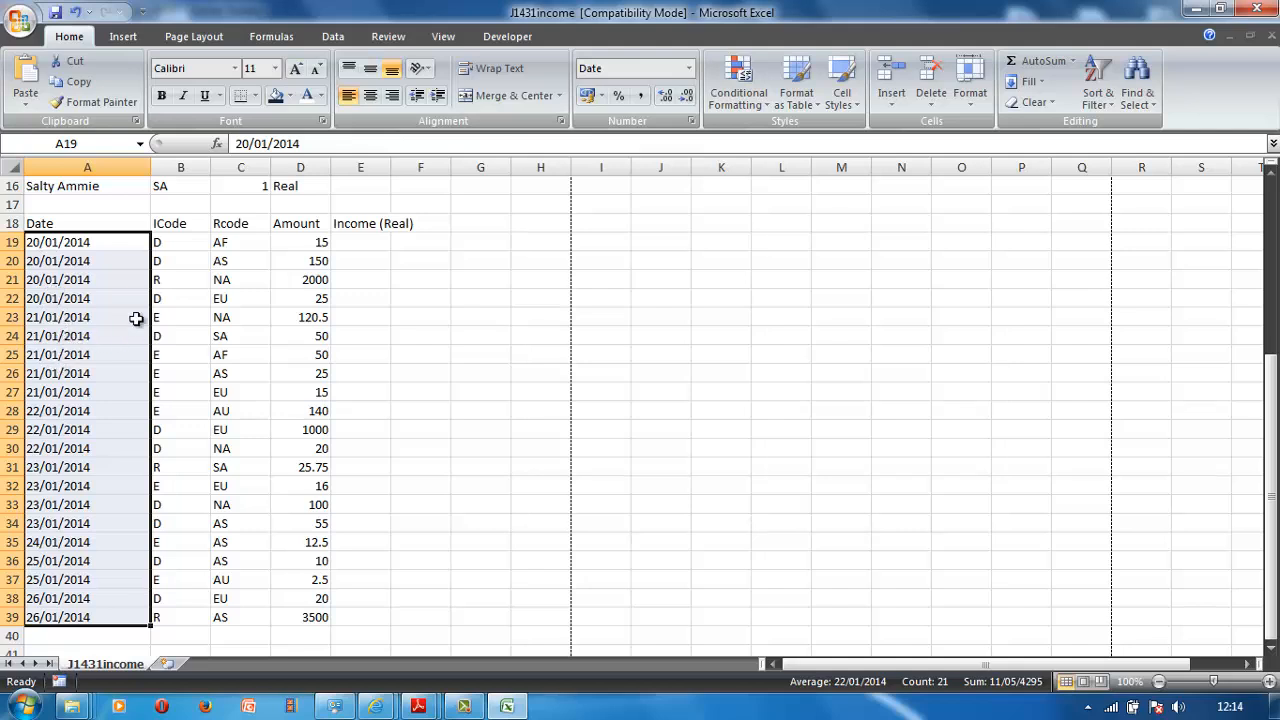
drag(151, 174, 125, 174)
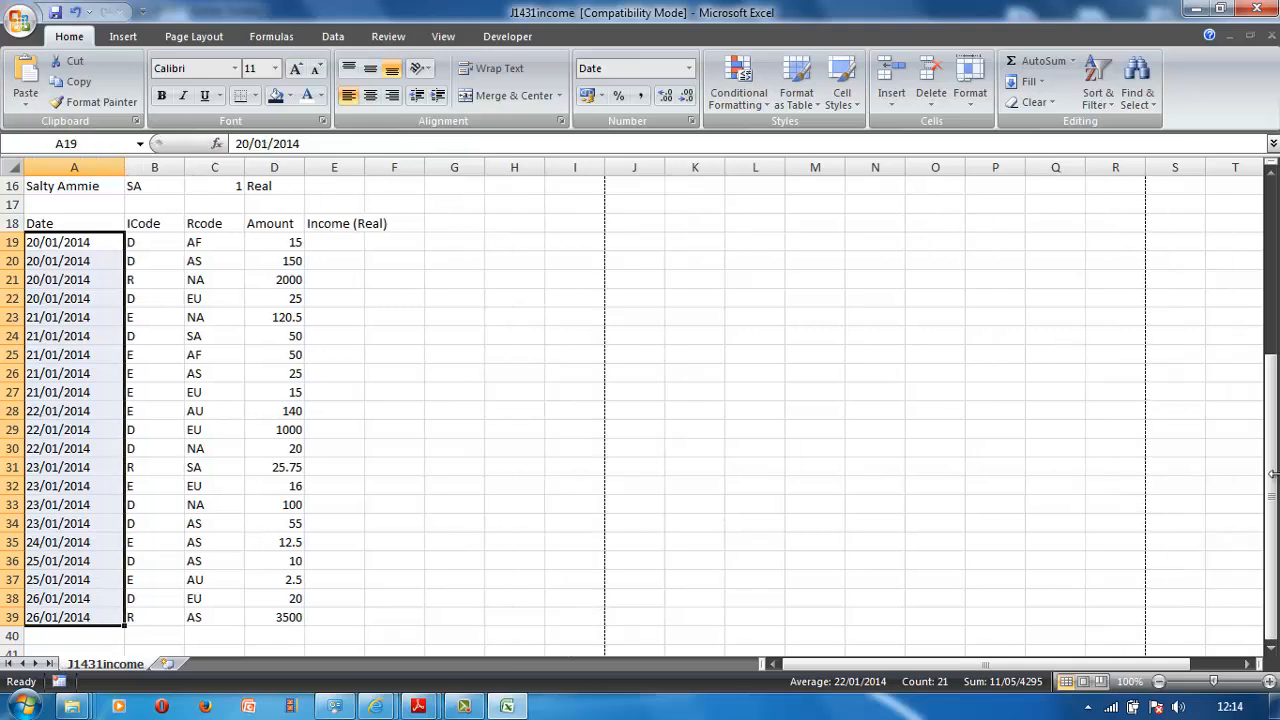
Examine the regional income task for E11 and the Rcode and Amount data in rows 19 to 39.
drag(1274, 484, 1183, 317)
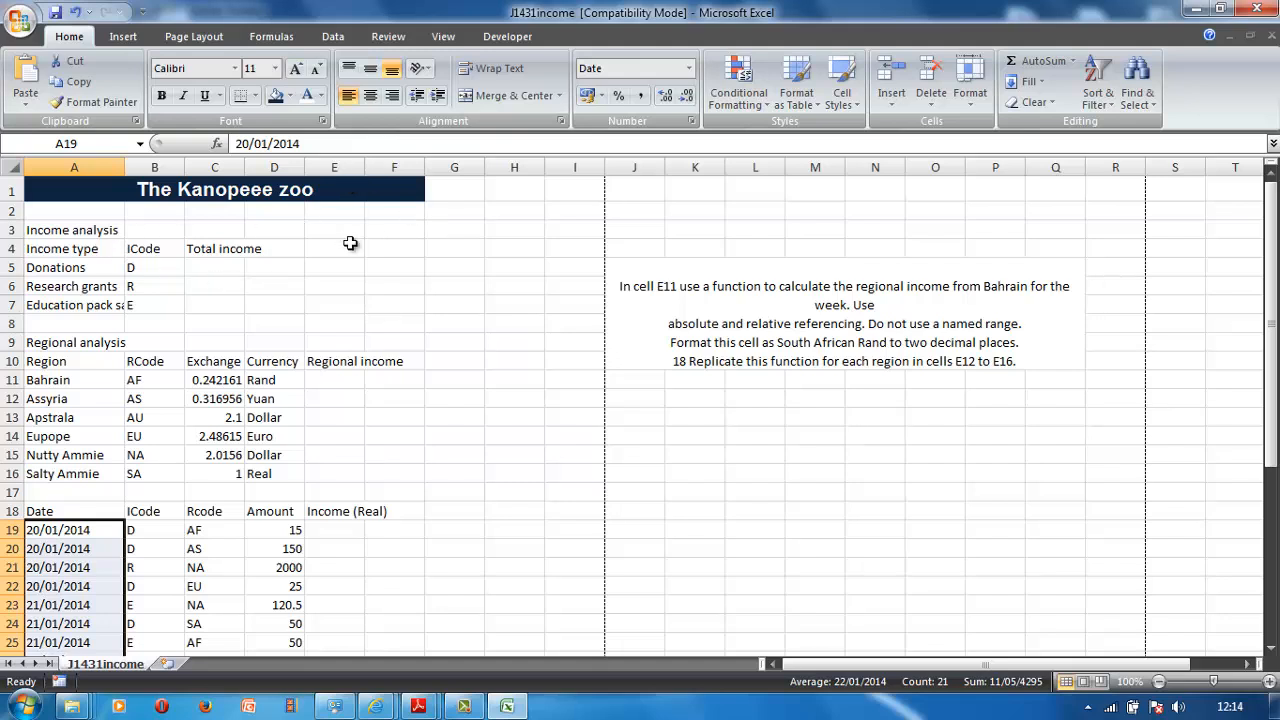
click(327, 383)
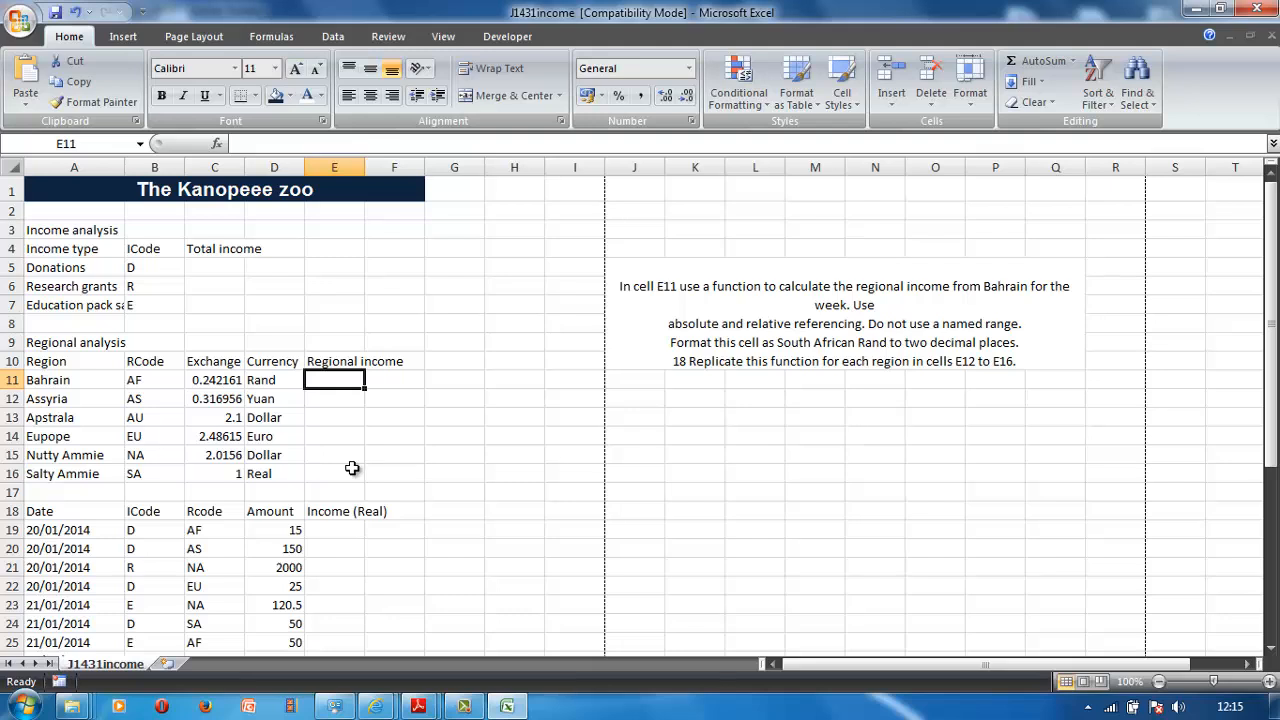
click(209, 531)
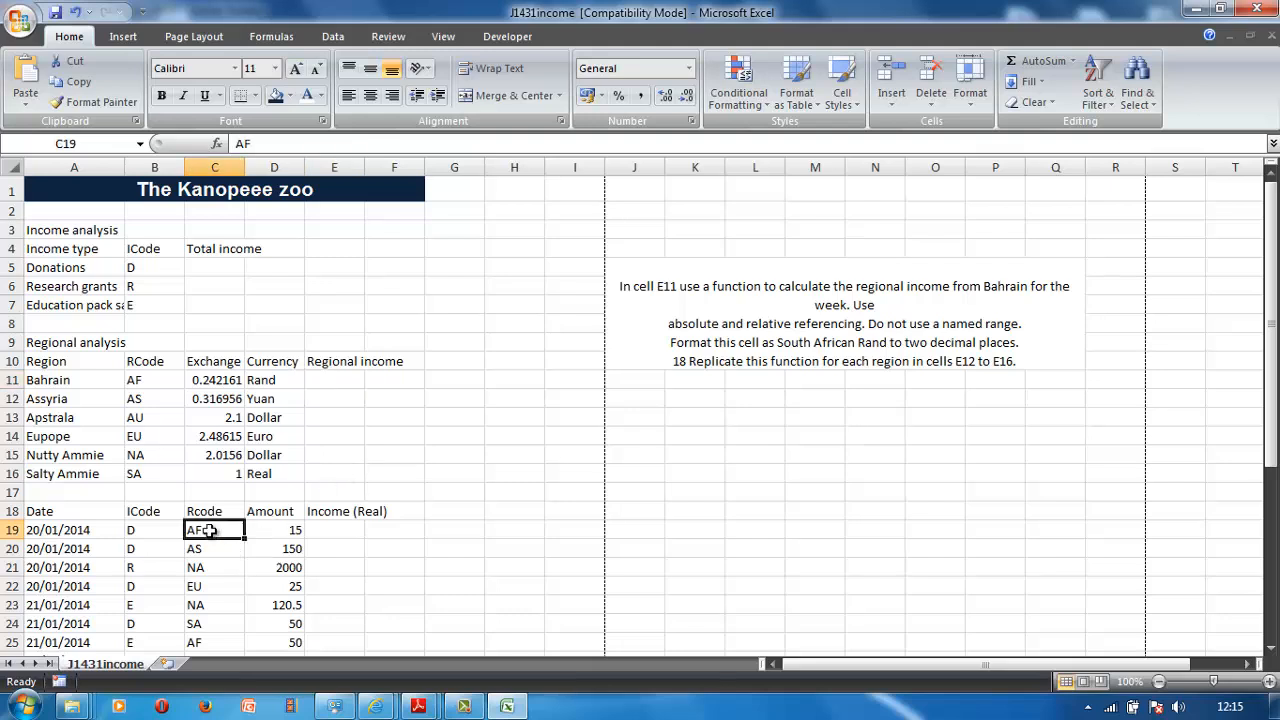
drag(209, 531, 214, 602)
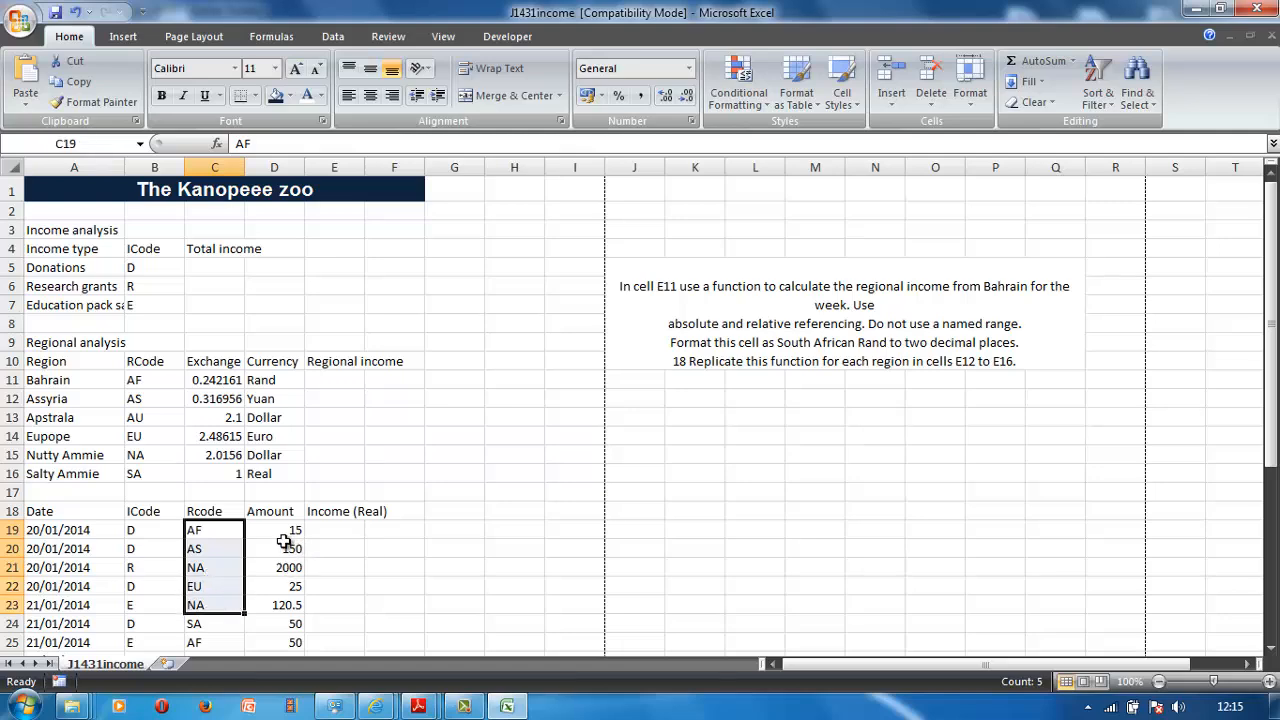
drag(286, 529, 286, 617)
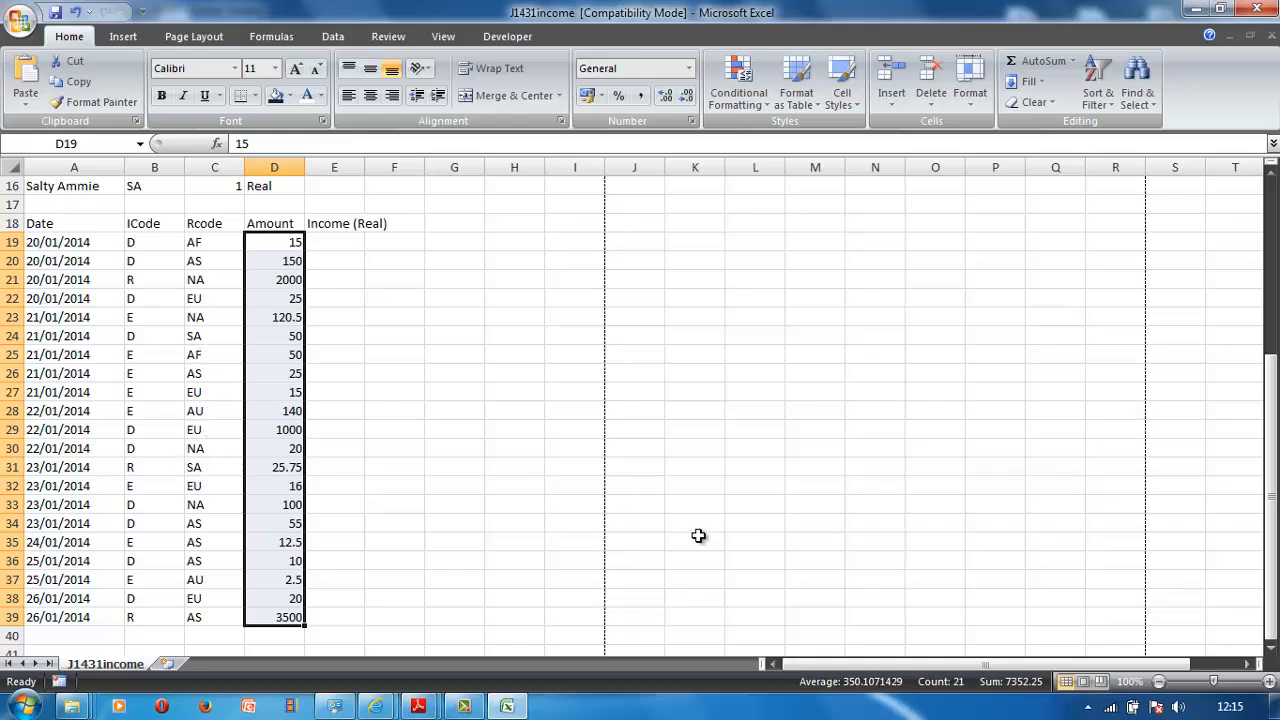
drag(1272, 445, 1237, 360)
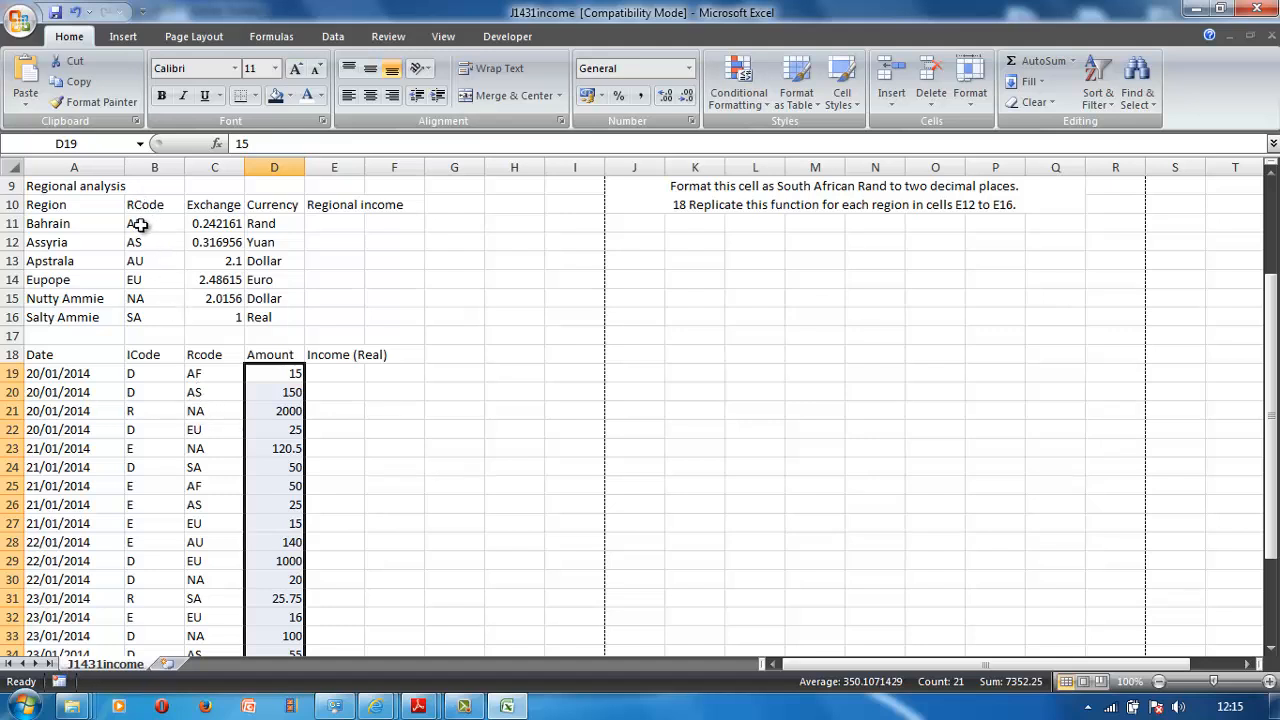
Start a SUMIF function in E11 with the Rcode cells C19:C39 as its range.
click(329, 227)
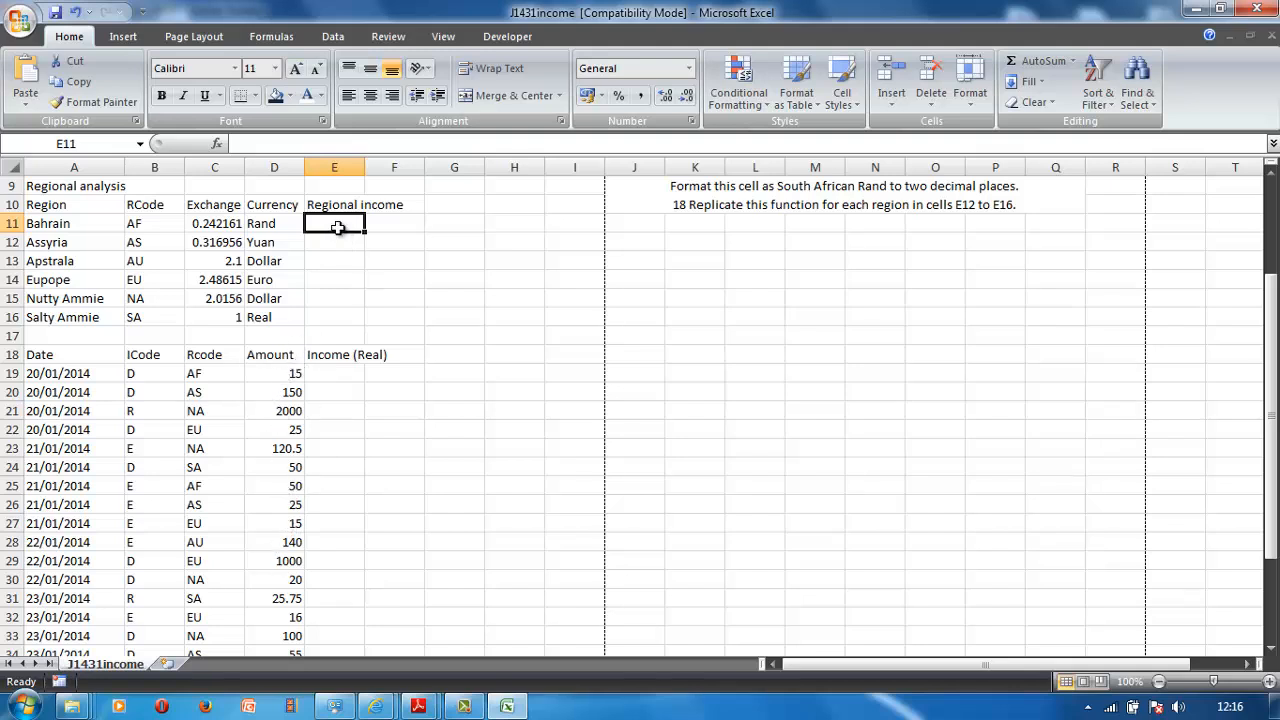
text(=)
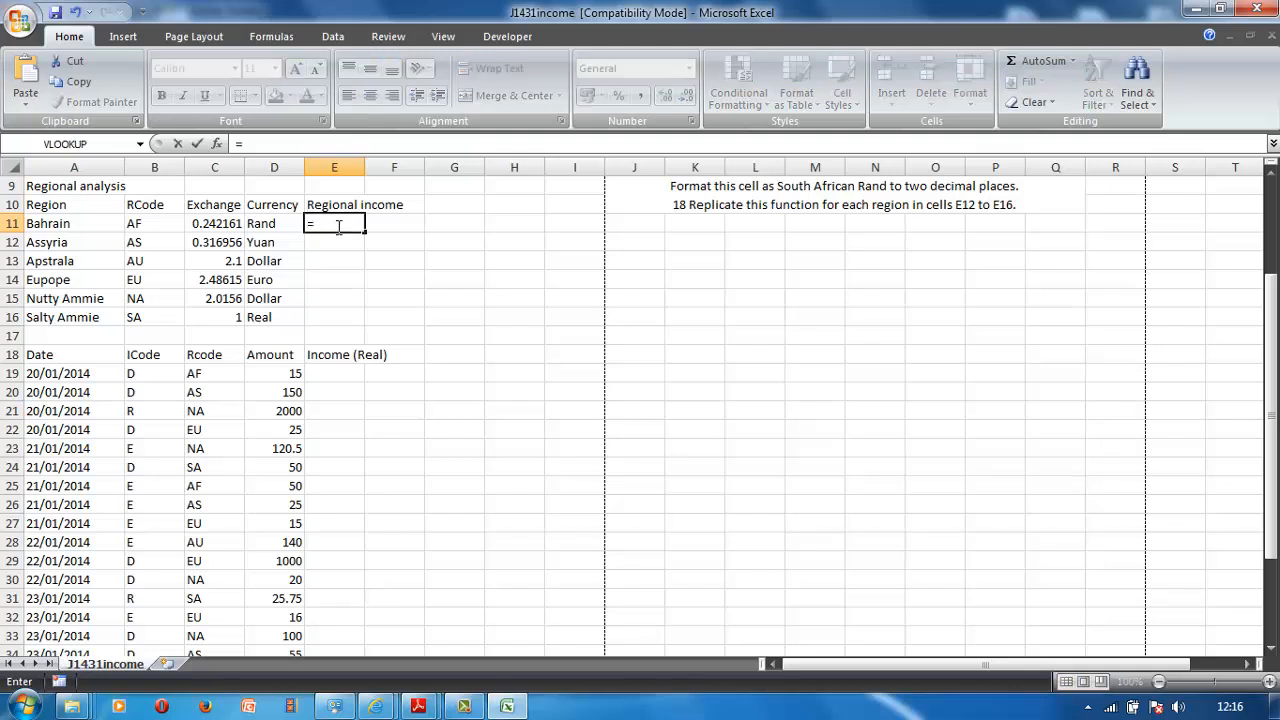
text(sum)
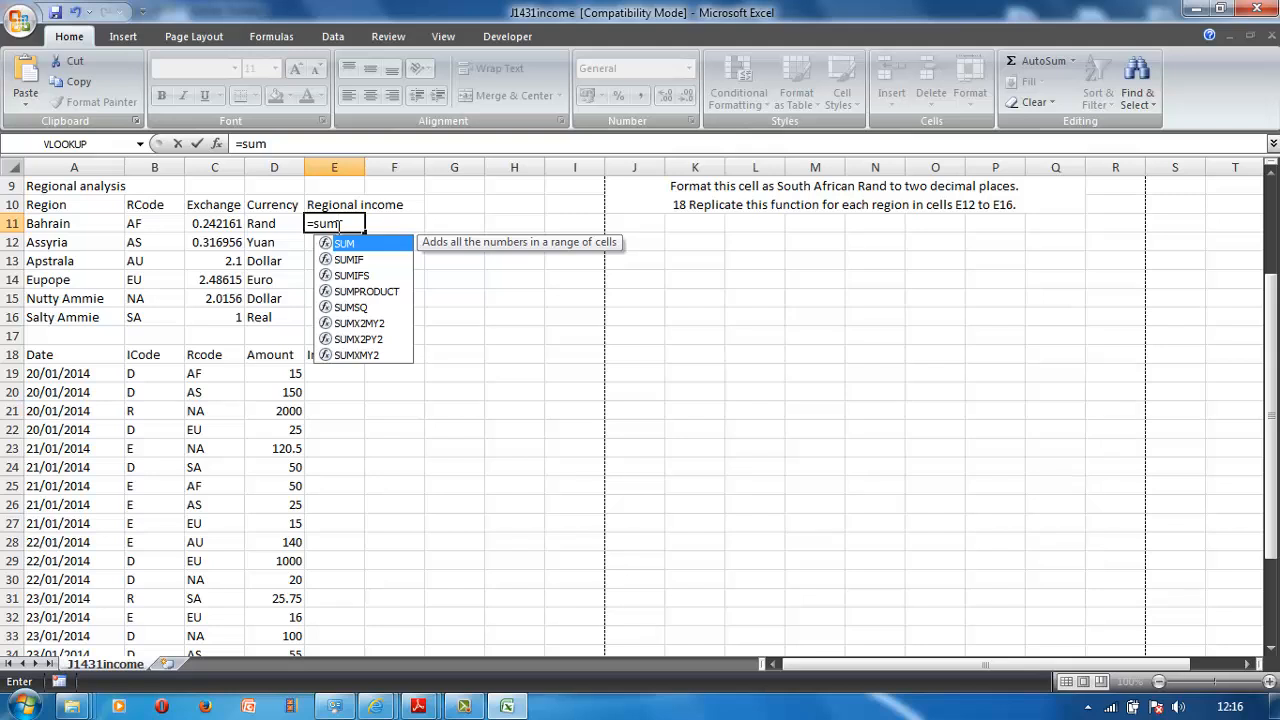
text(if)
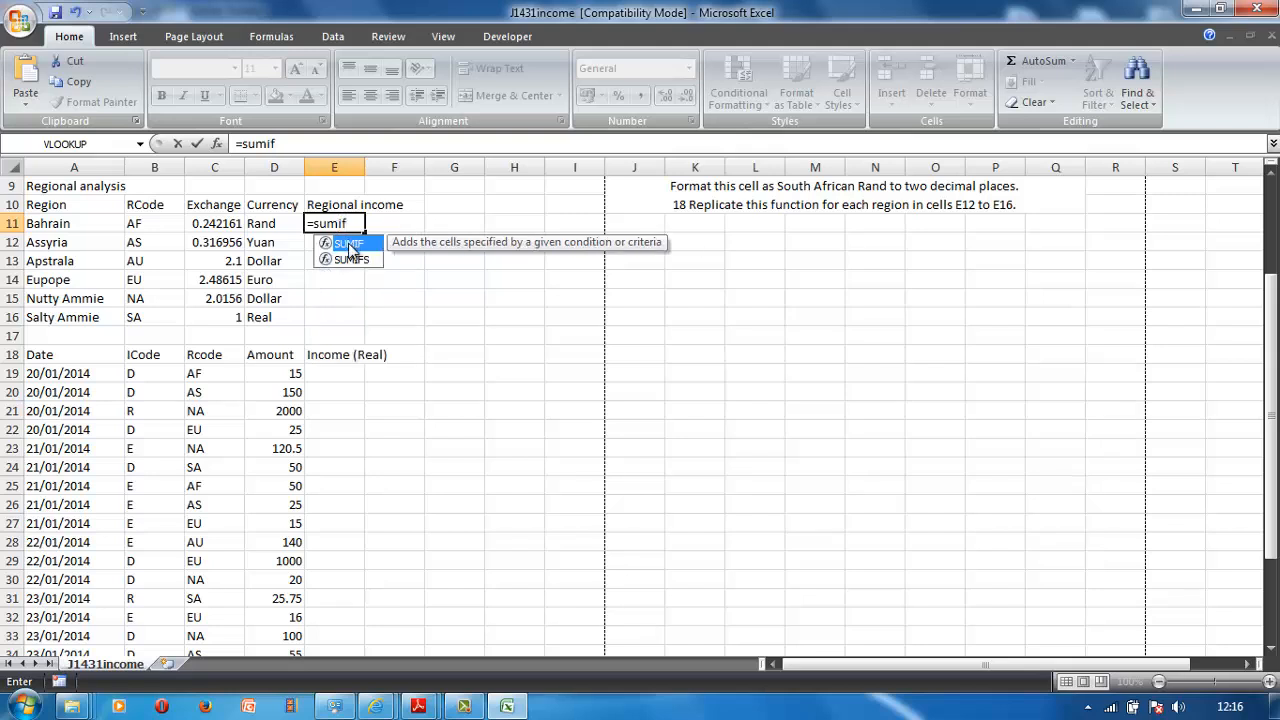
double_click(349, 245)
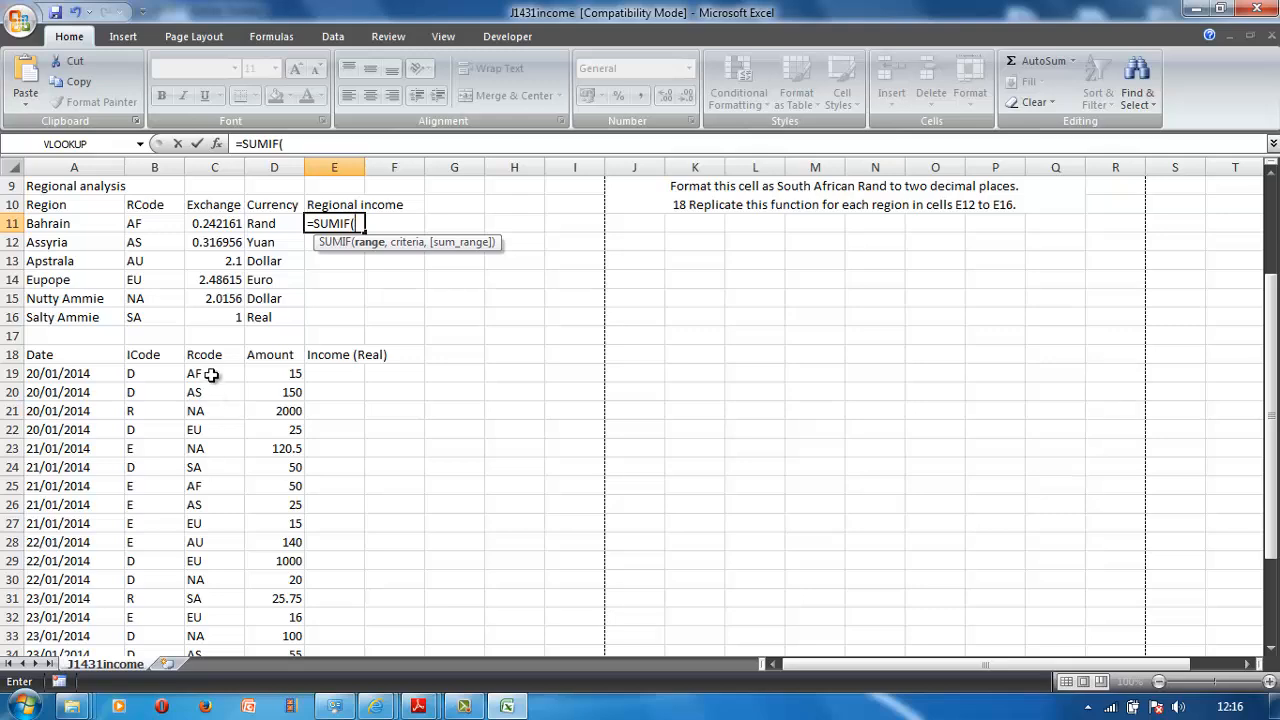
drag(211, 374, 200, 614)
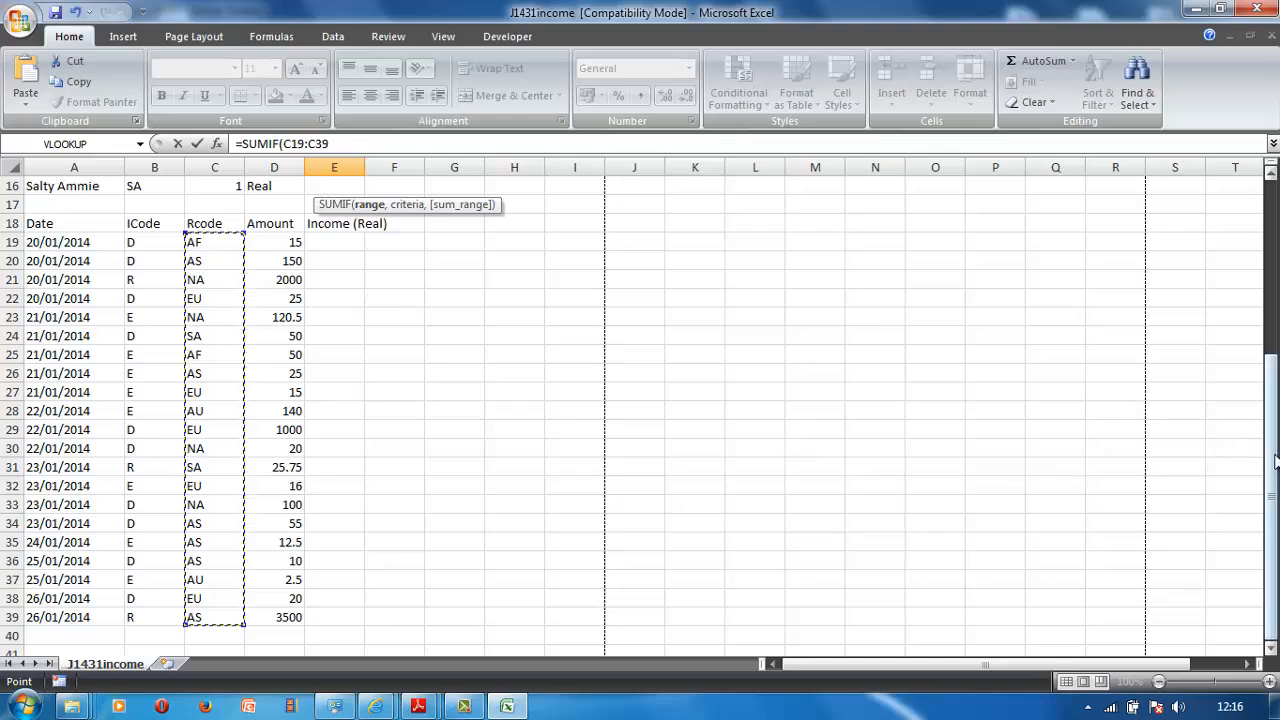
drag(1275, 462, 1274, 336)
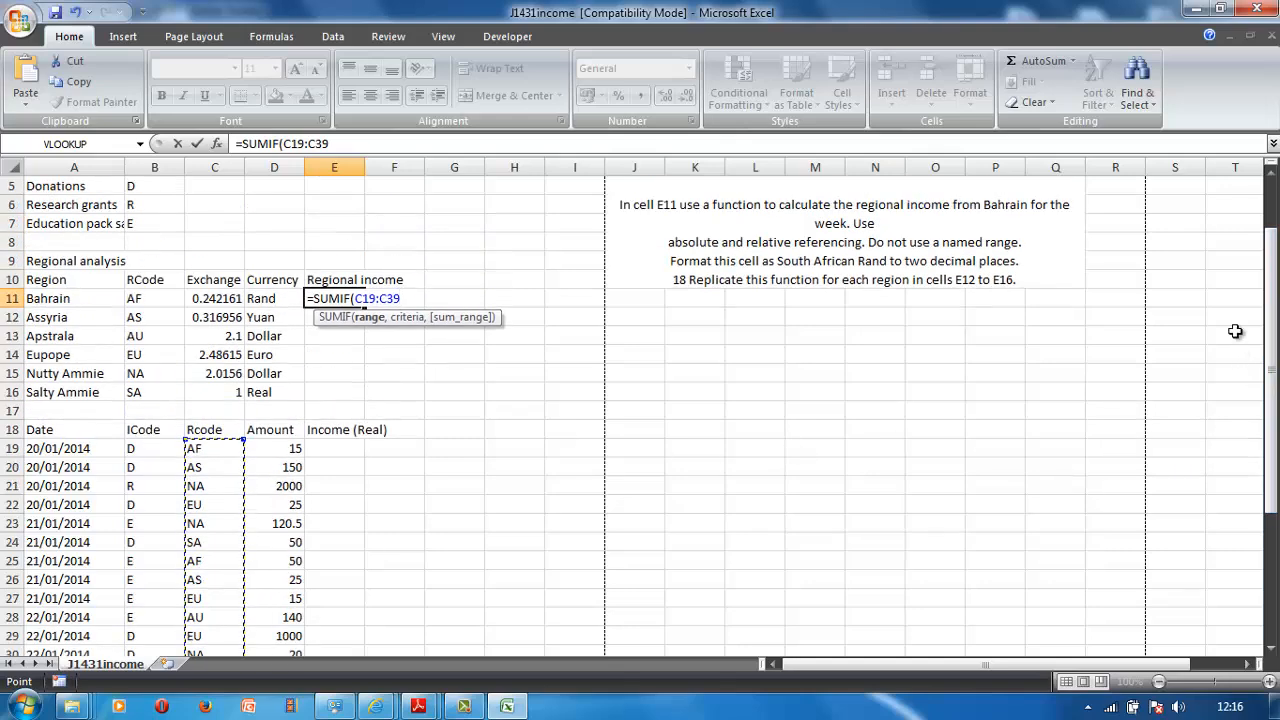
Complete the E11 SUMIF arguments with B11 as the criteria and the Amount cells D19:D39 as the sum range.
text(,)
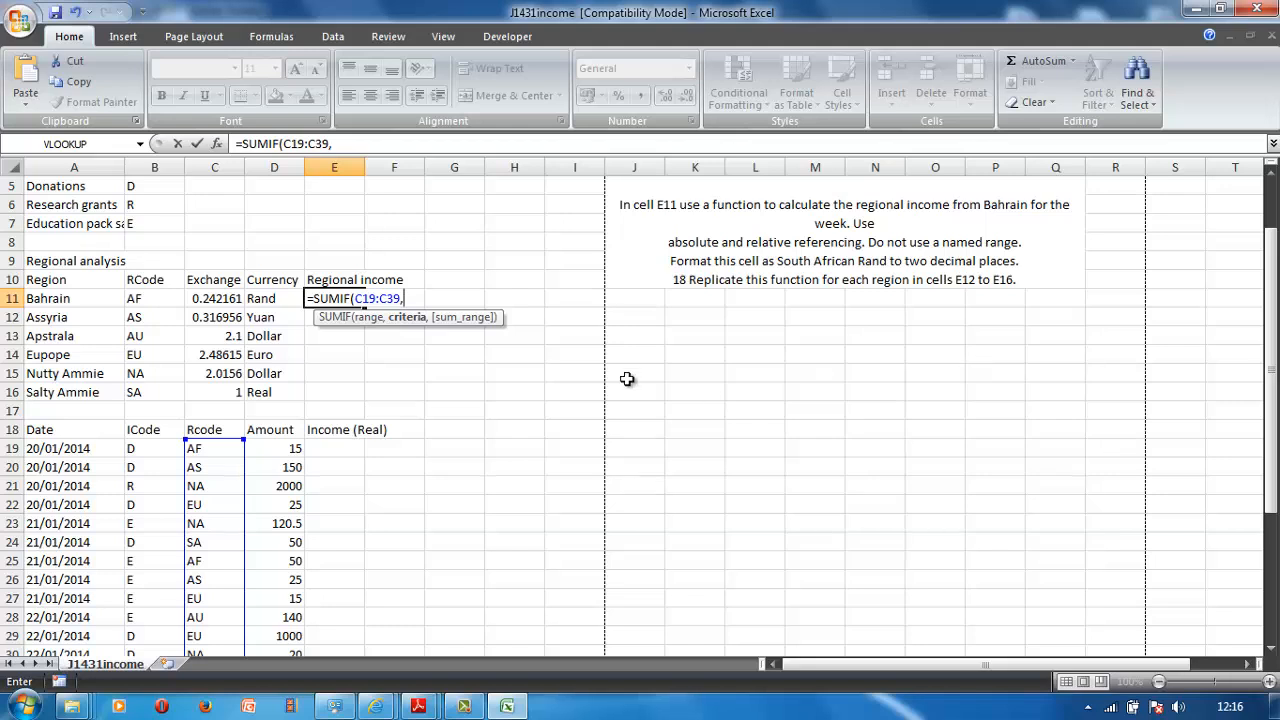
click(137, 298)
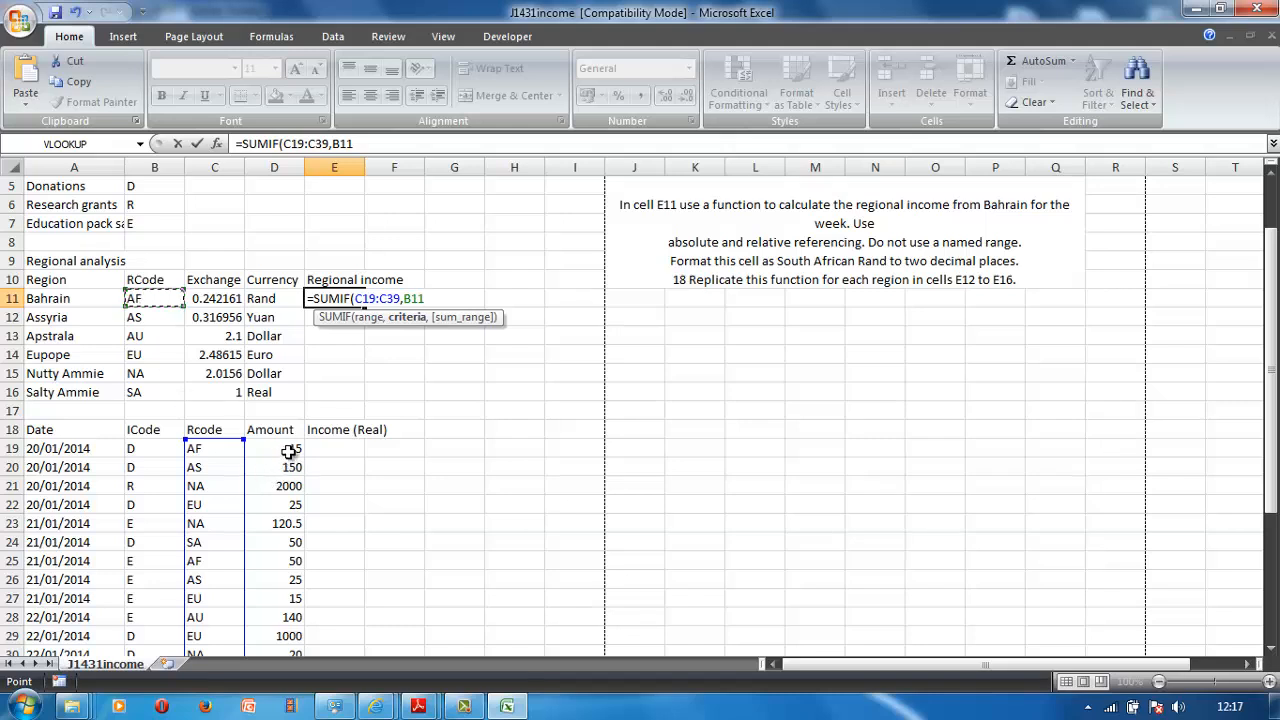
text(,)
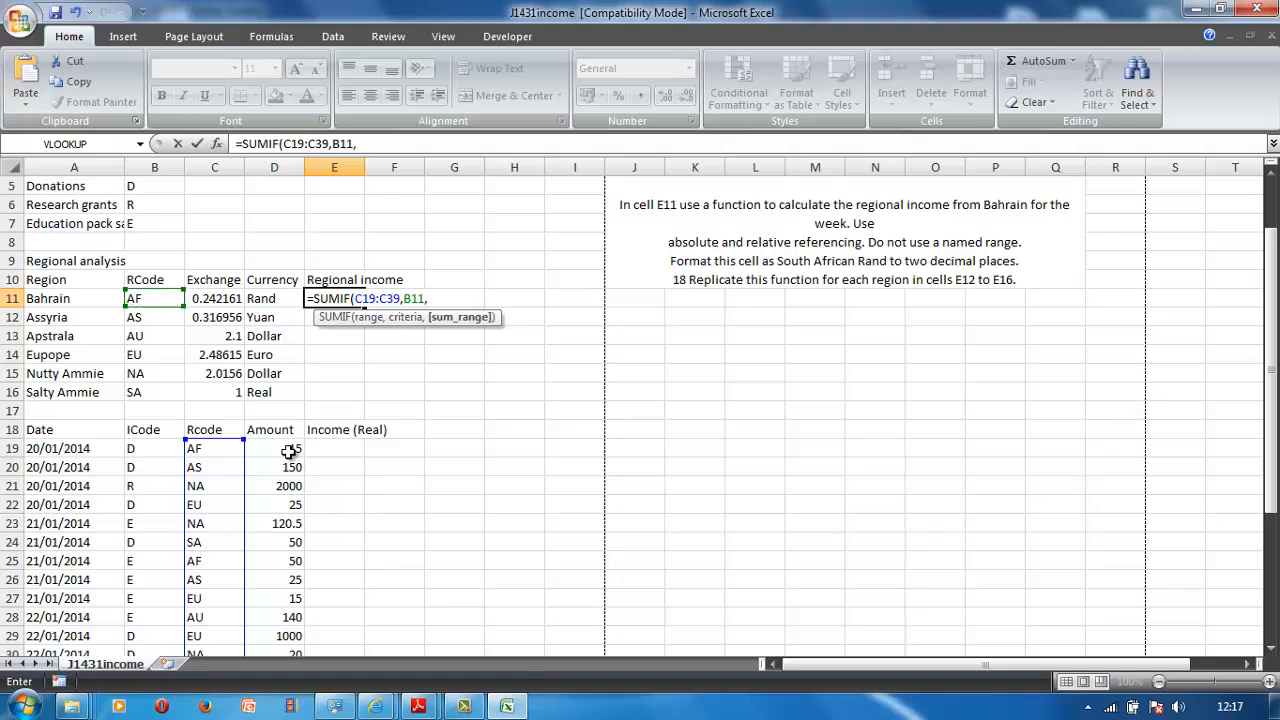
drag(288, 452, 290, 618)
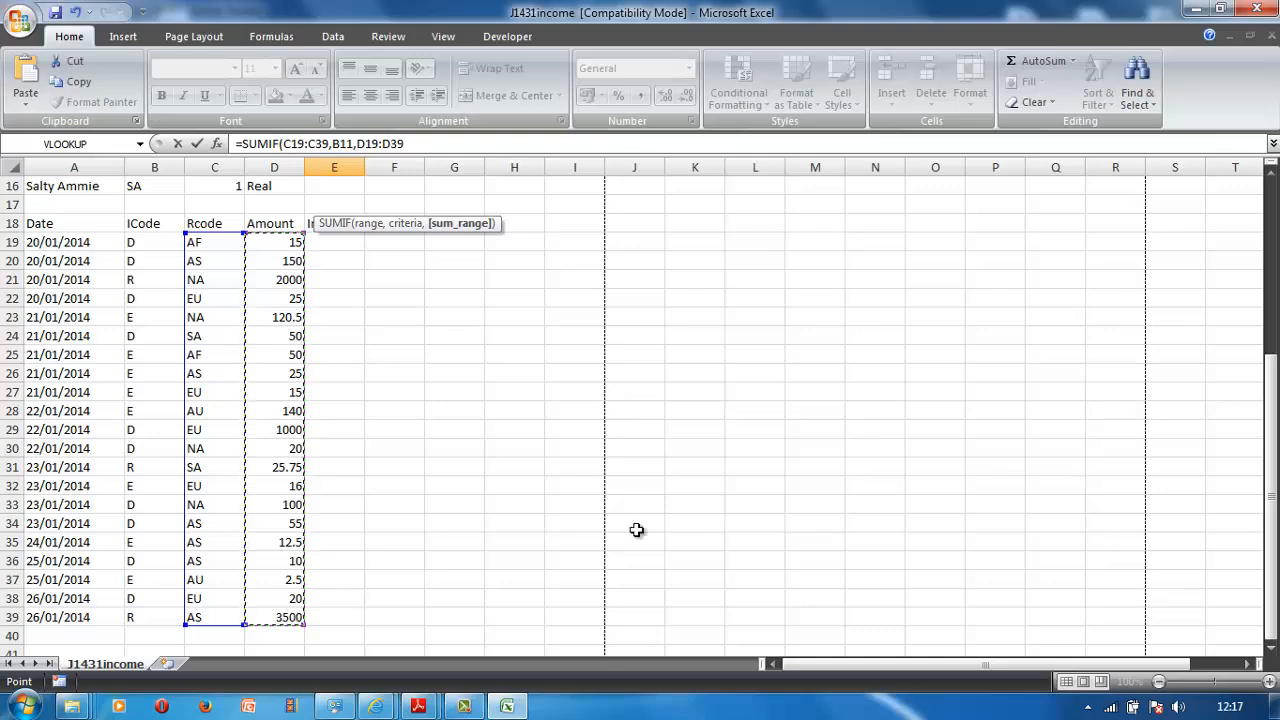
drag(1270, 465, 1241, 367)
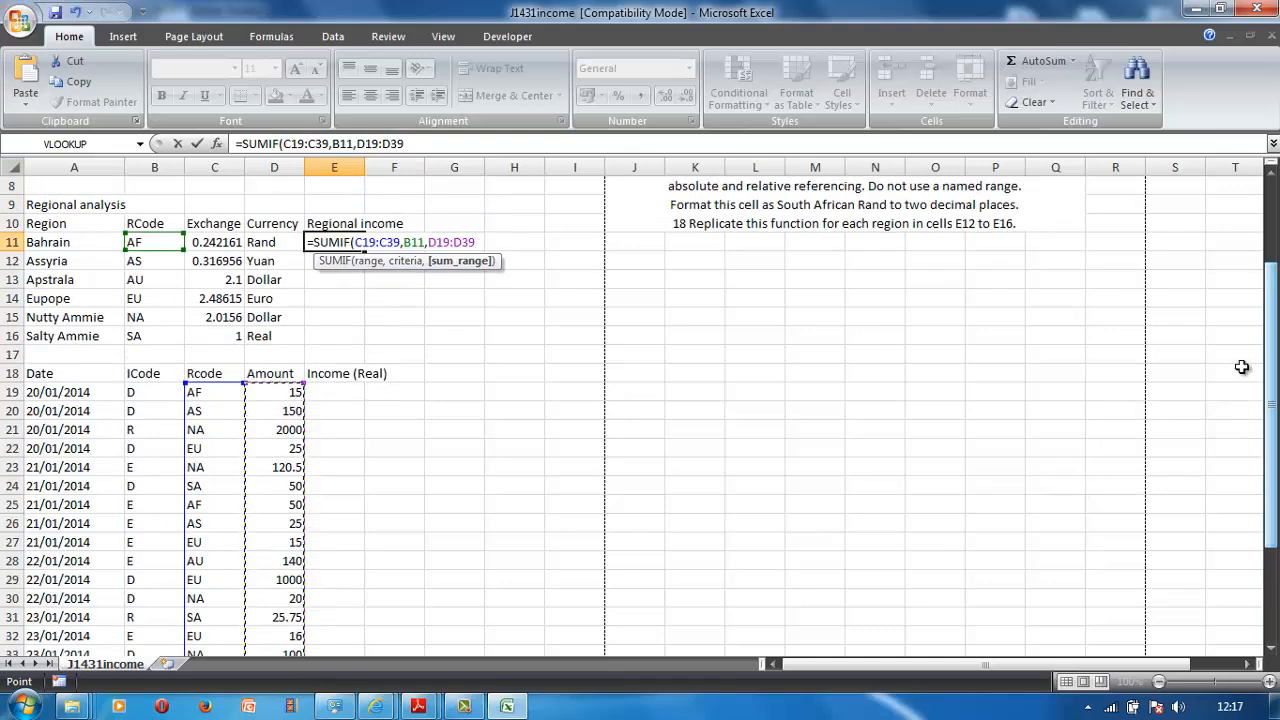
text())
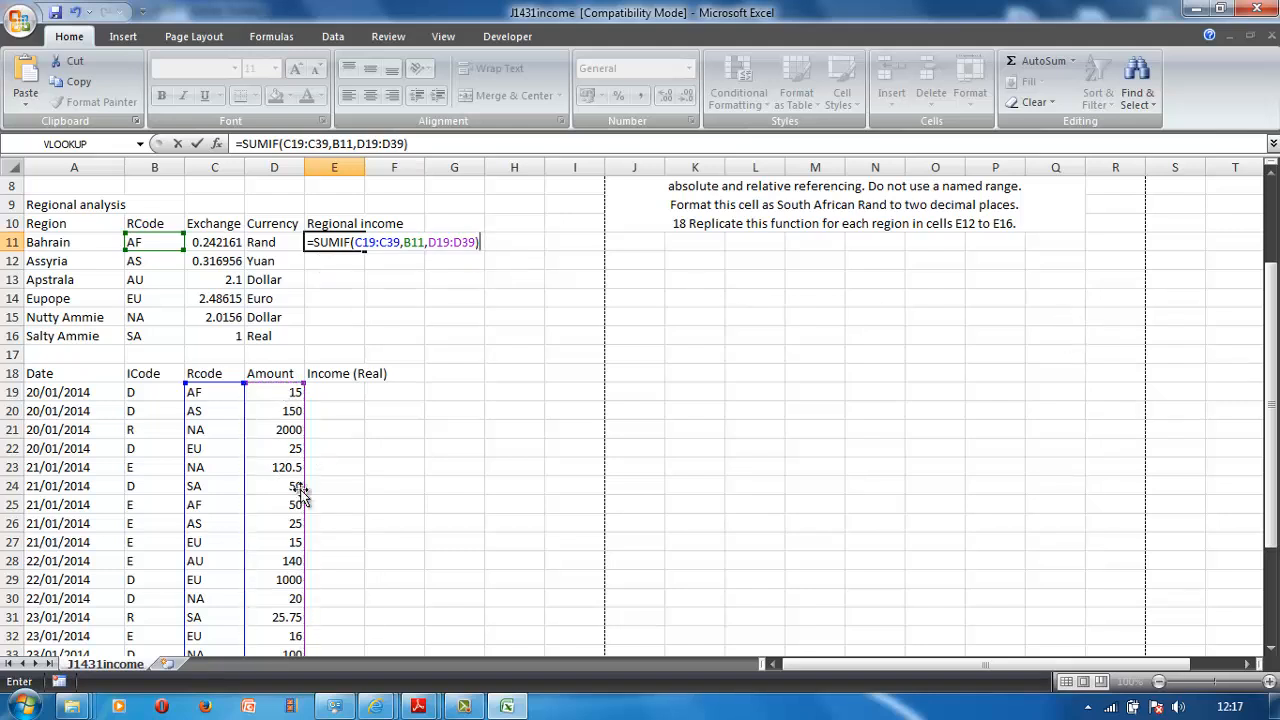
Make the sum range in the E11 formula absolute as $D$19:$D$39 and enter the formula.
click(432, 242)
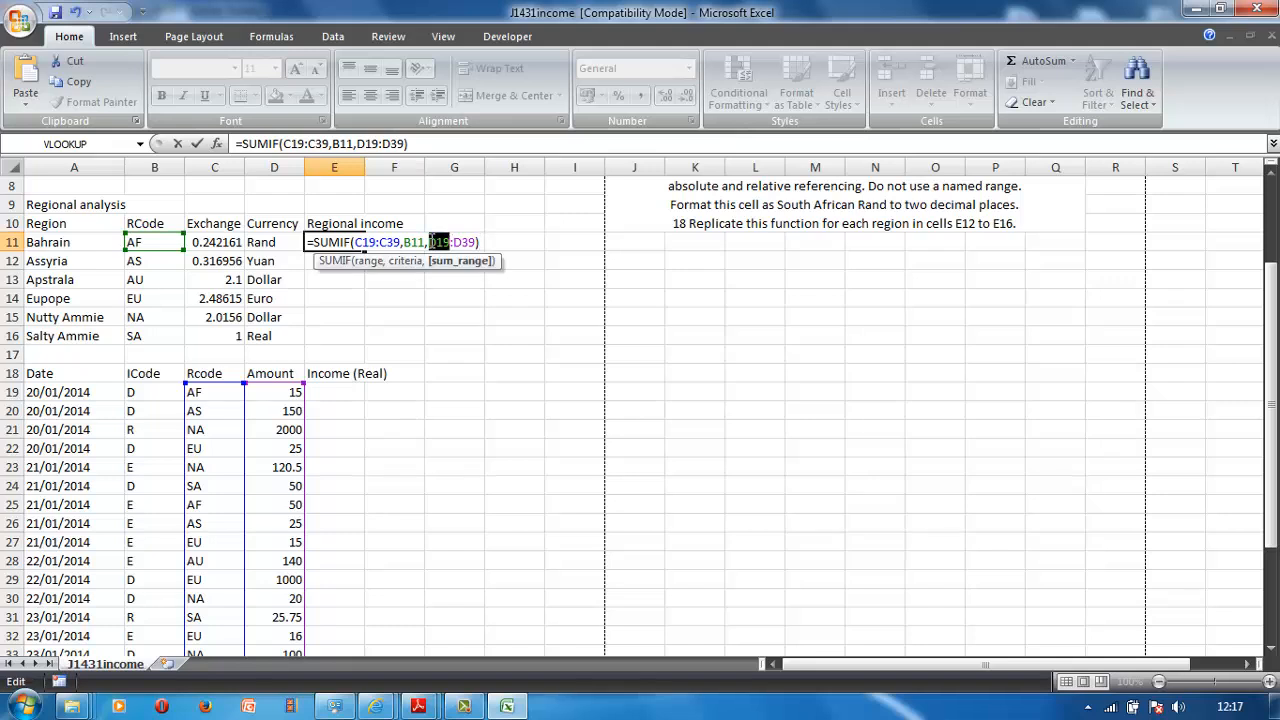
key(F4)
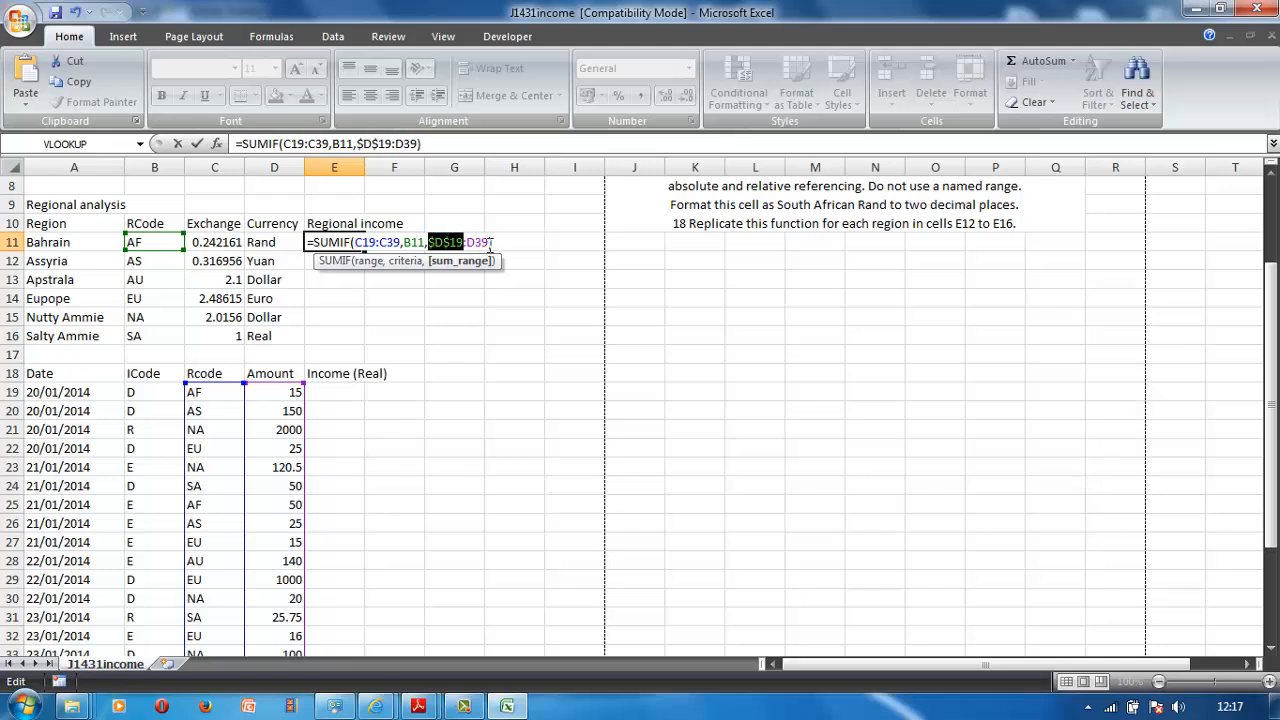
drag(490, 242, 484, 242)
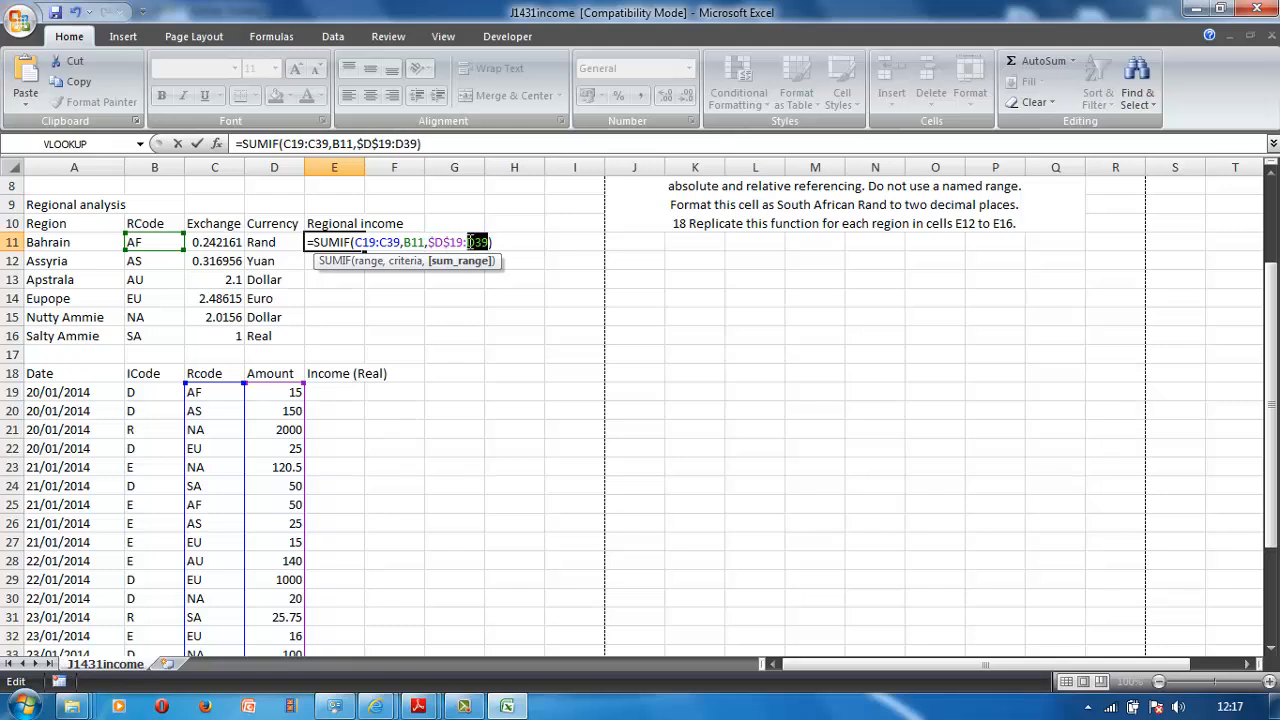
key(F4)
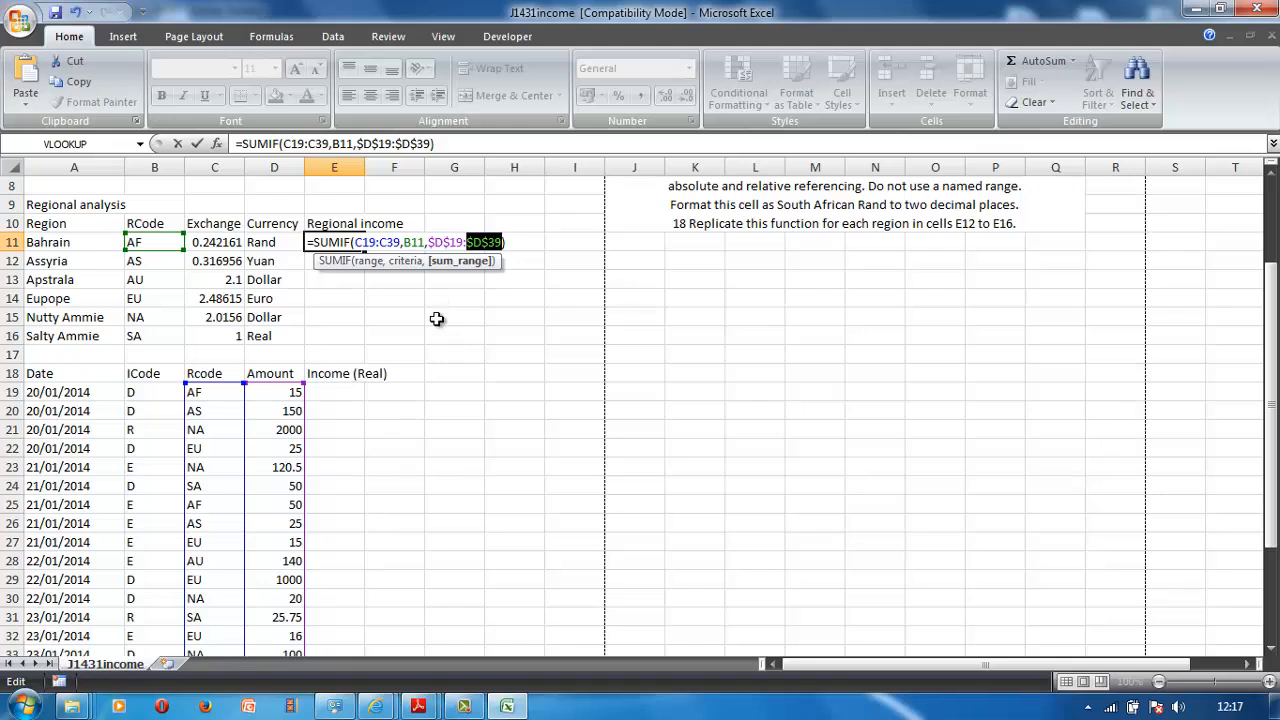
key(Return)
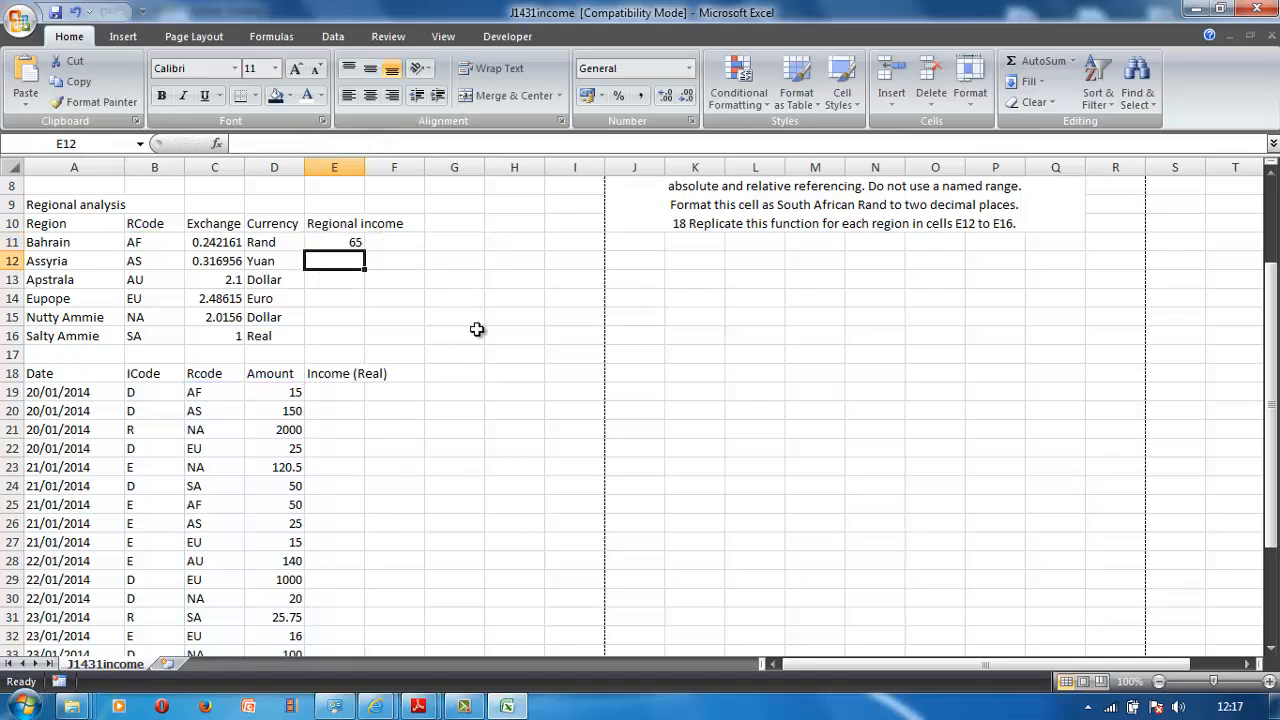
click(355, 248)
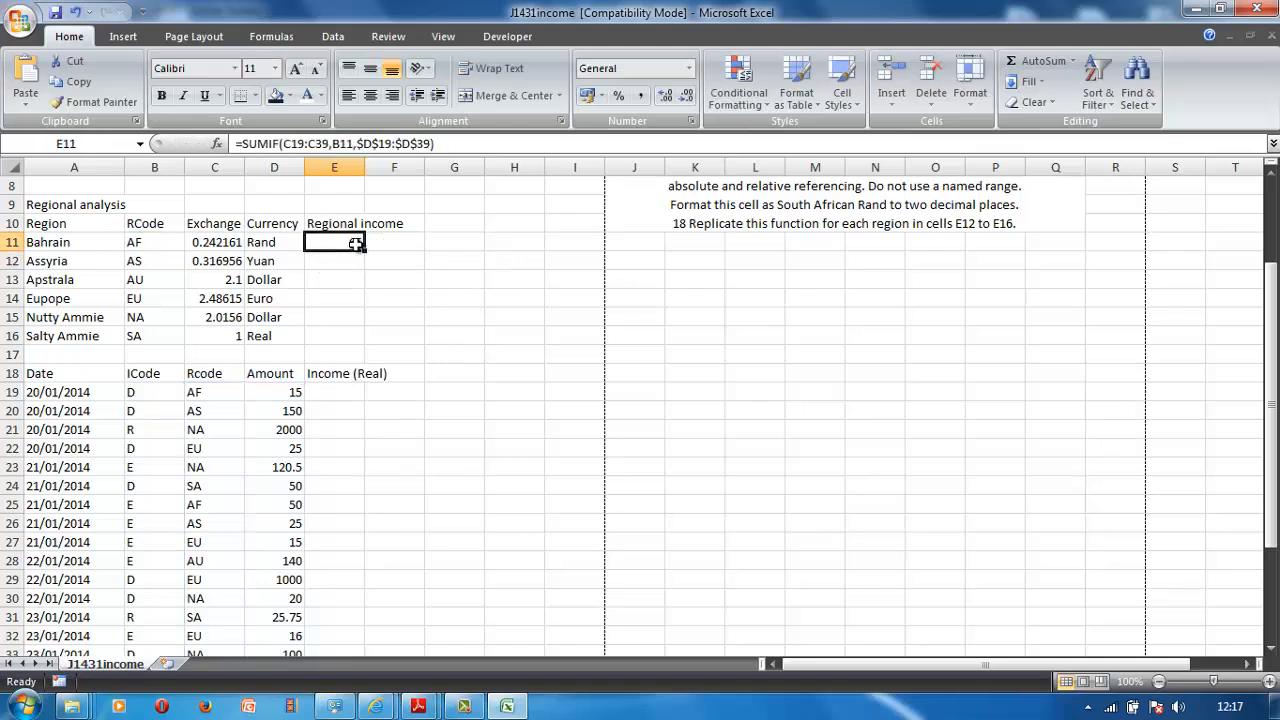
right_click(358, 251)
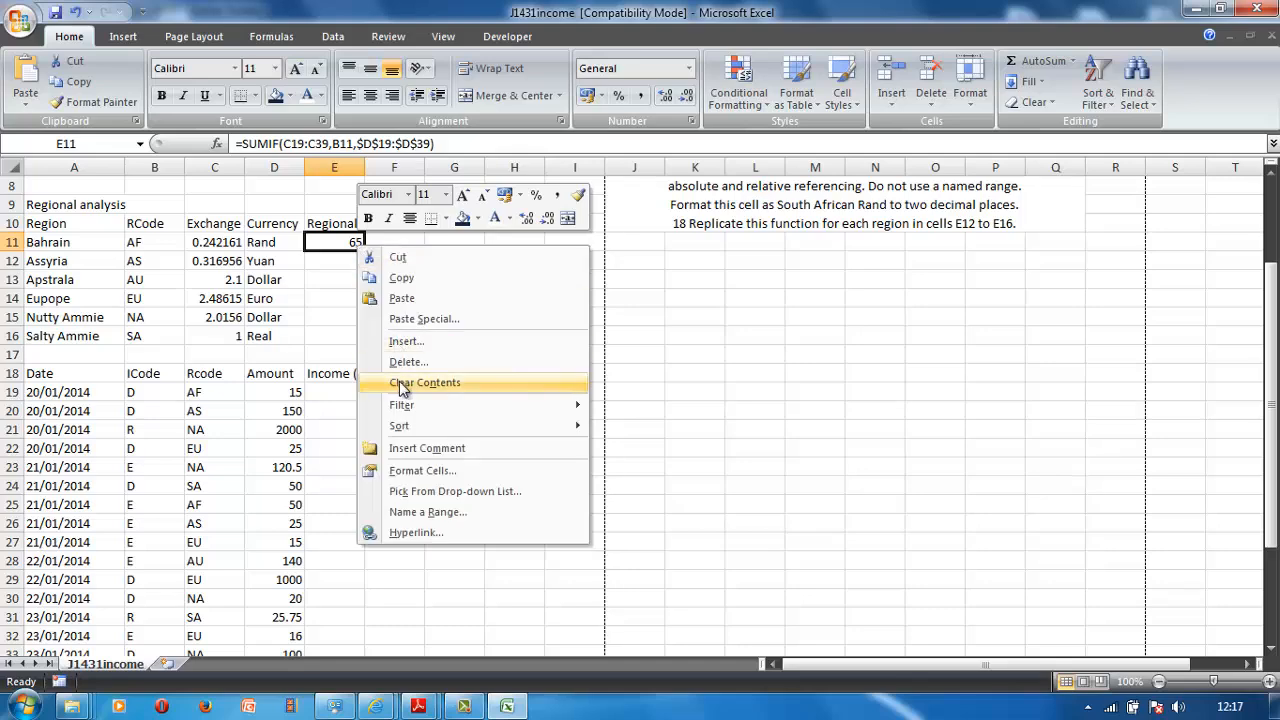
click(416, 471)
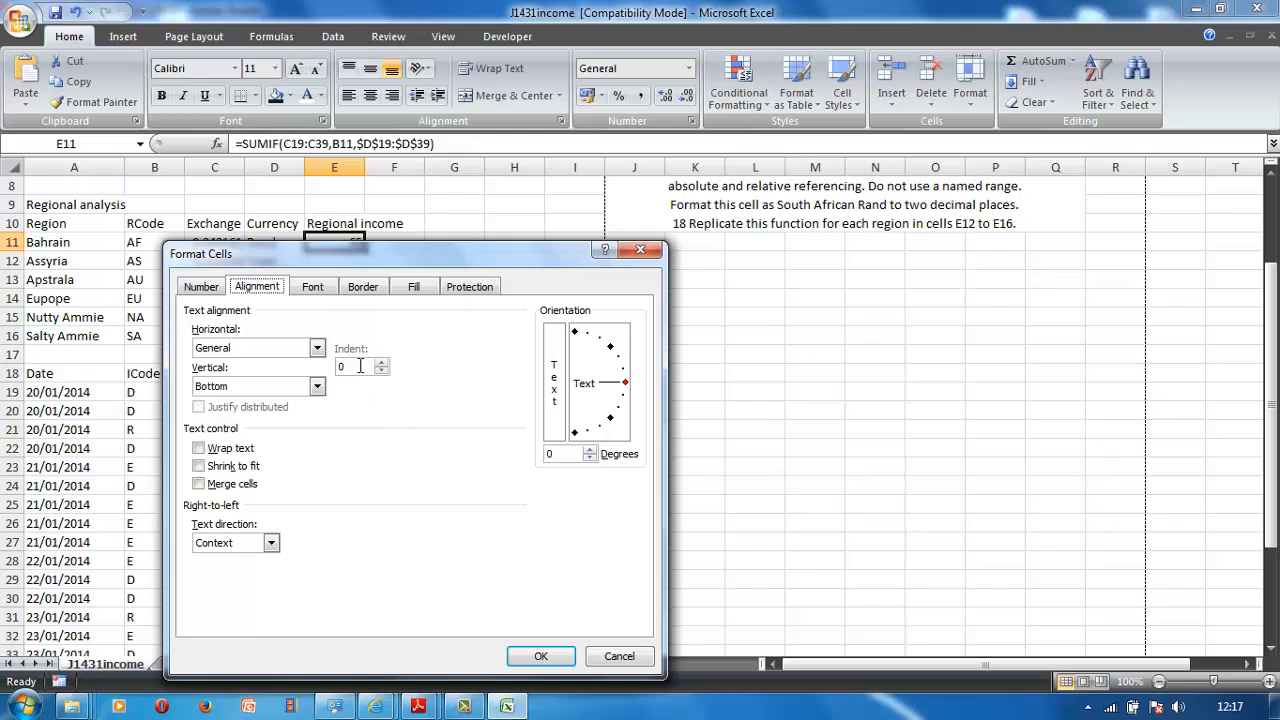
click(643, 254)
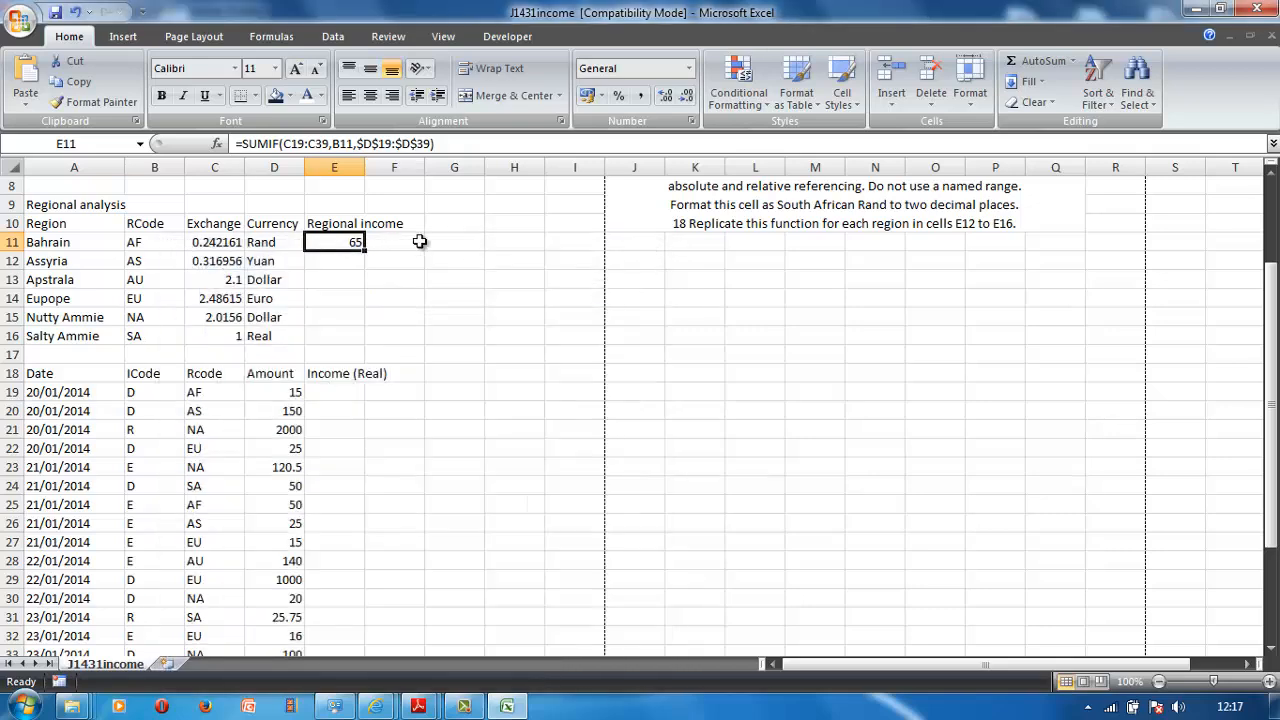
click(348, 262)
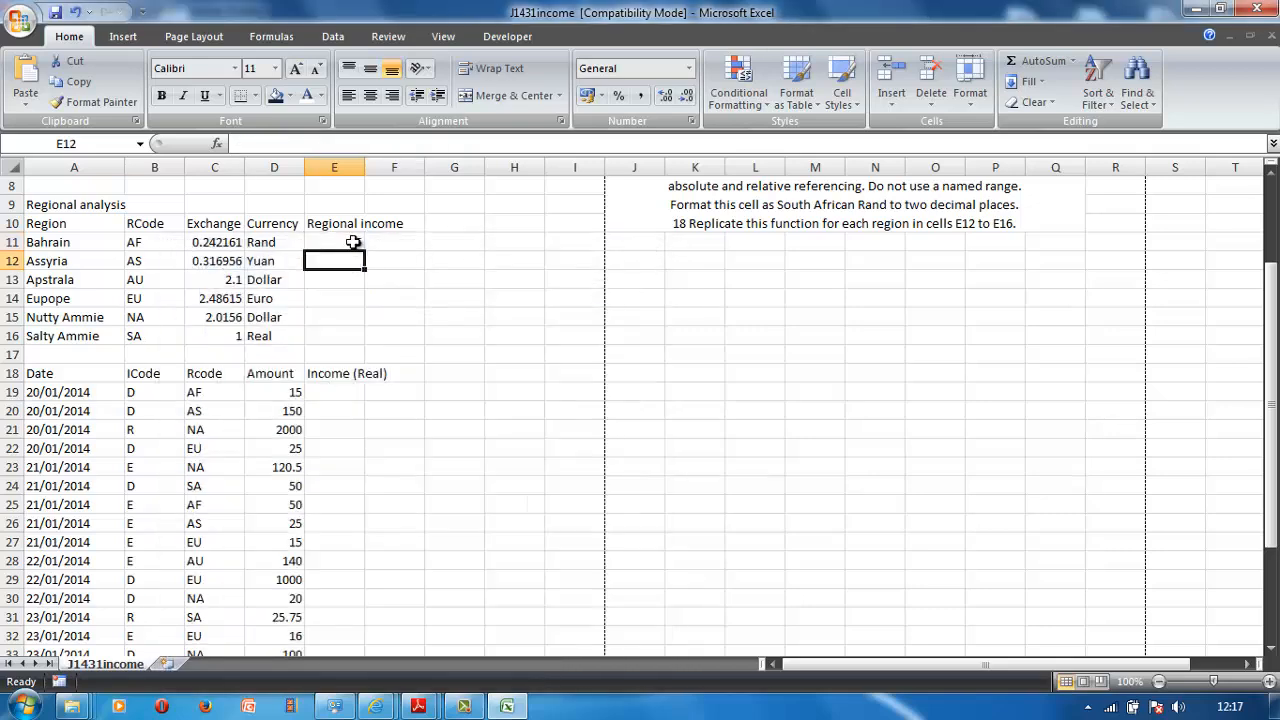
click(353, 242)
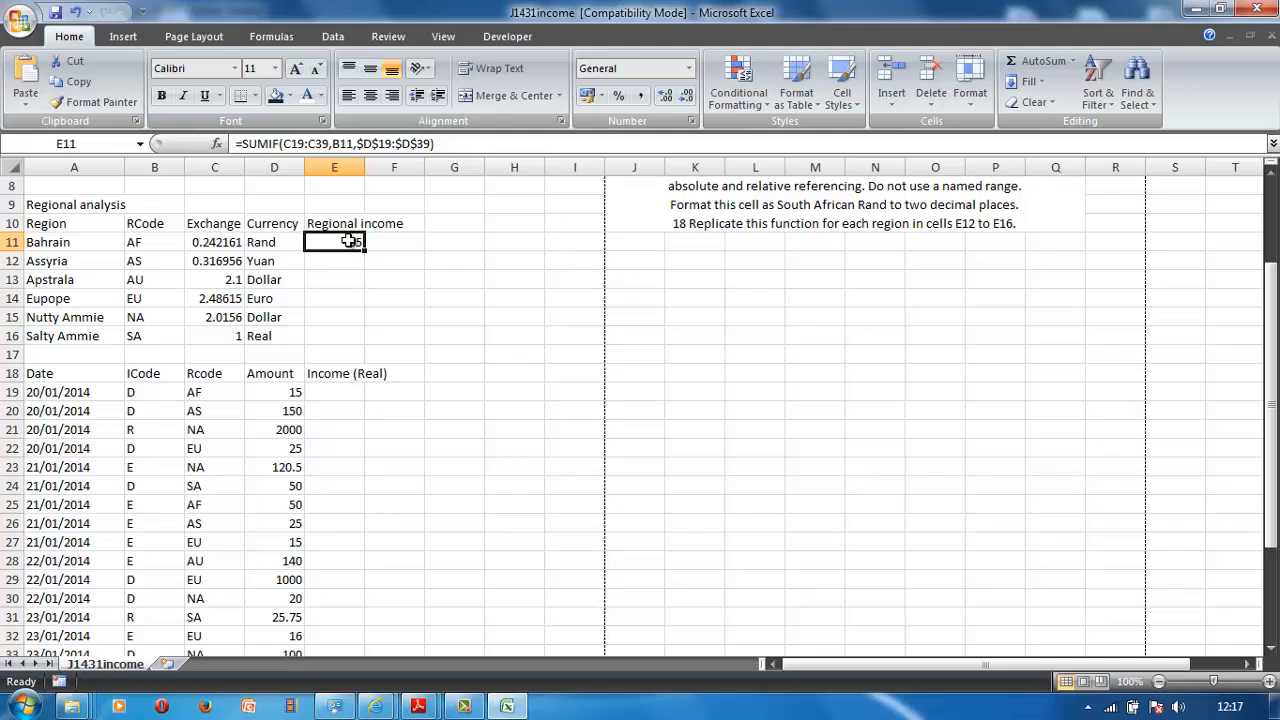
right_click(350, 243)
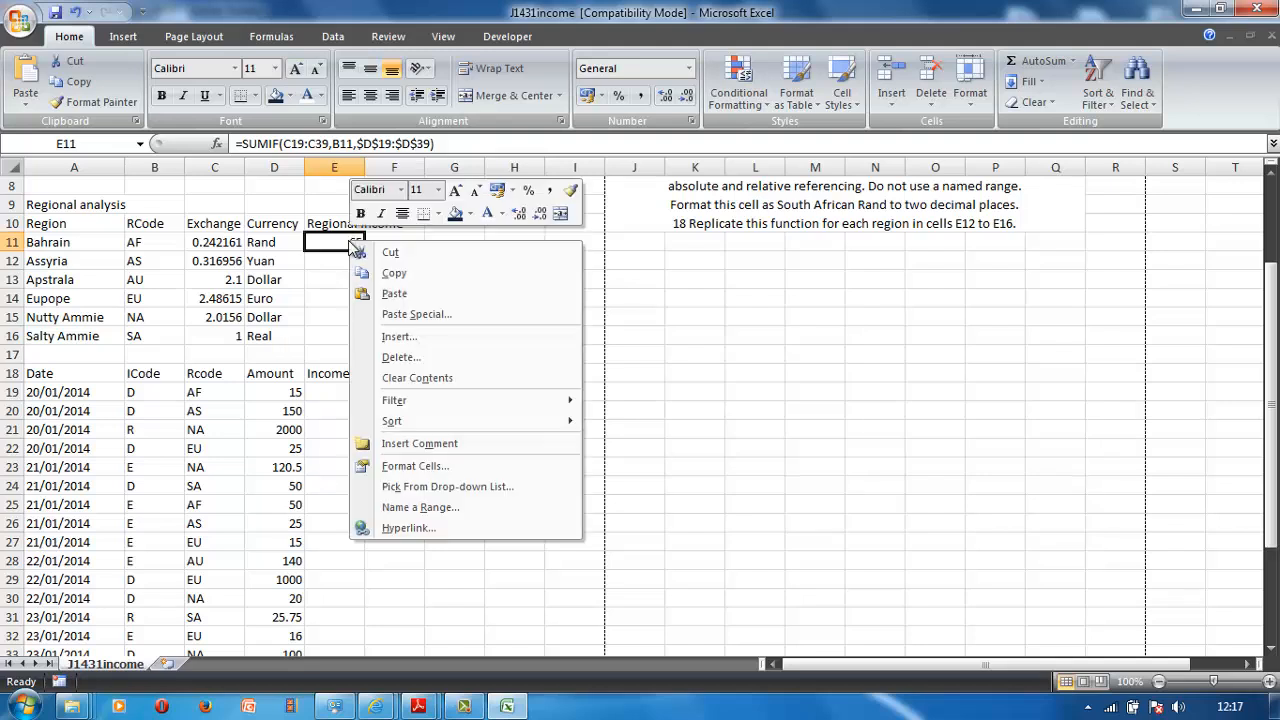
click(413, 466)
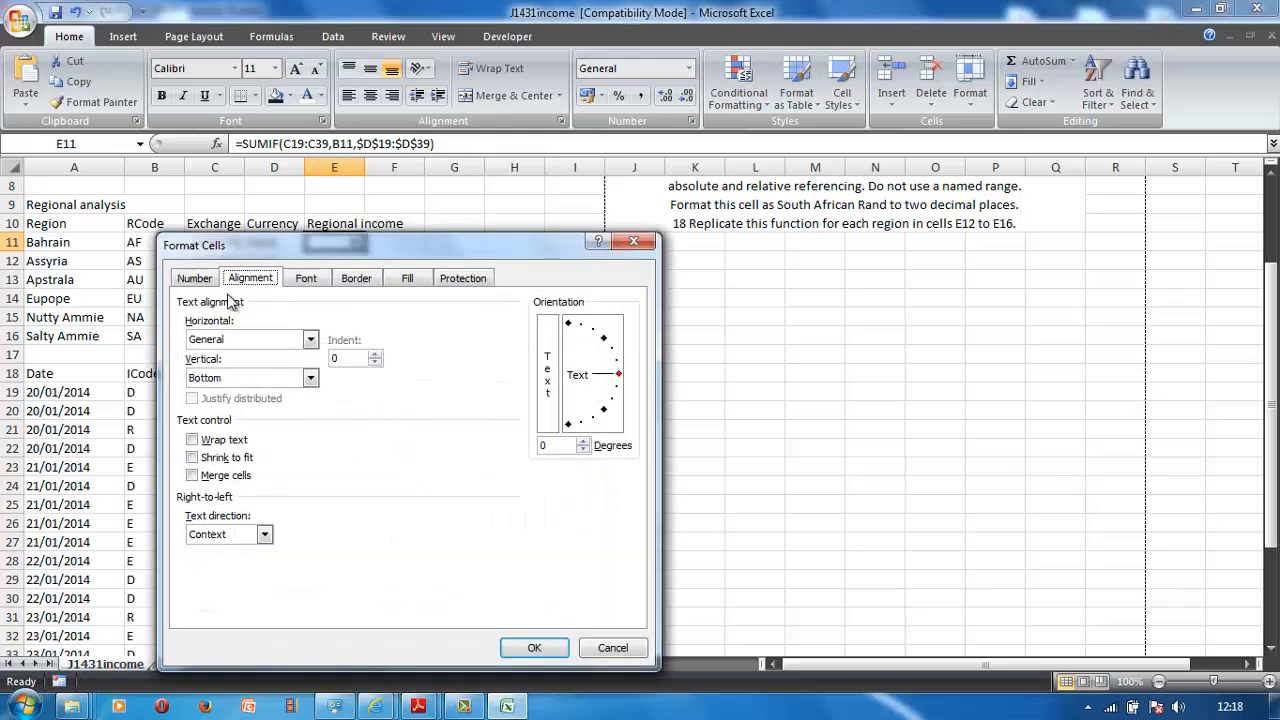
click(210, 284)
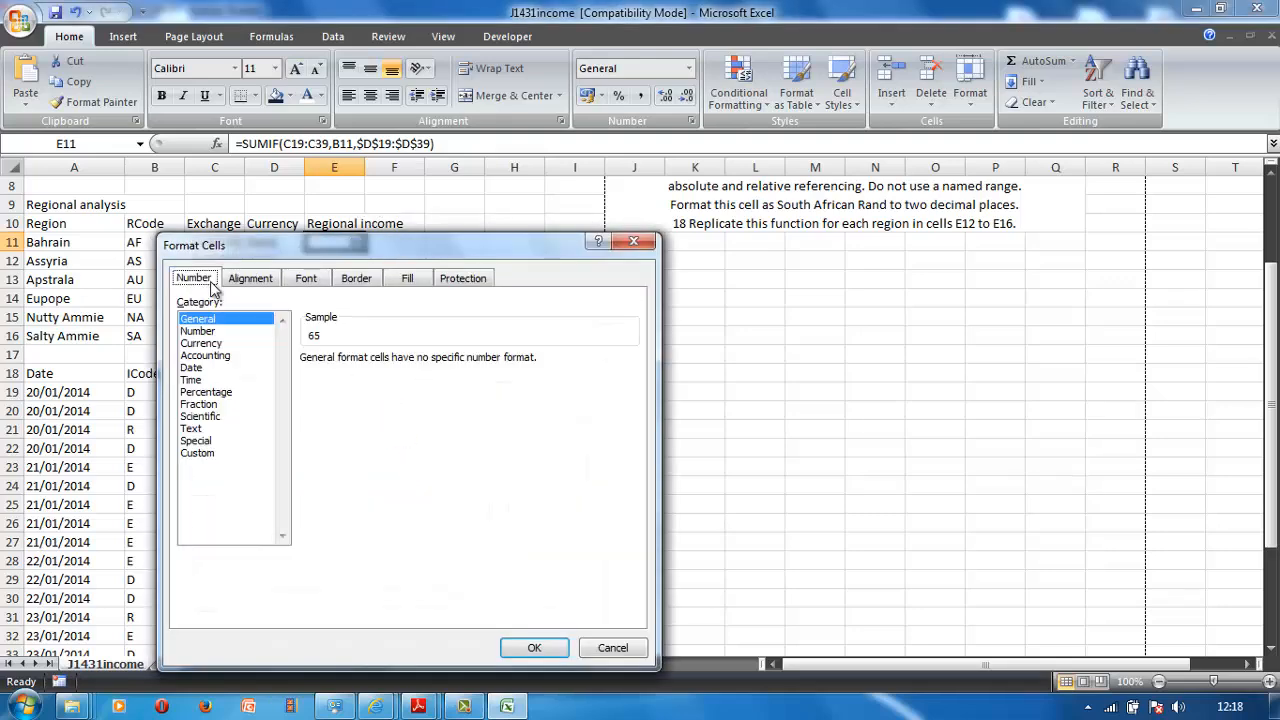
click(222, 344)
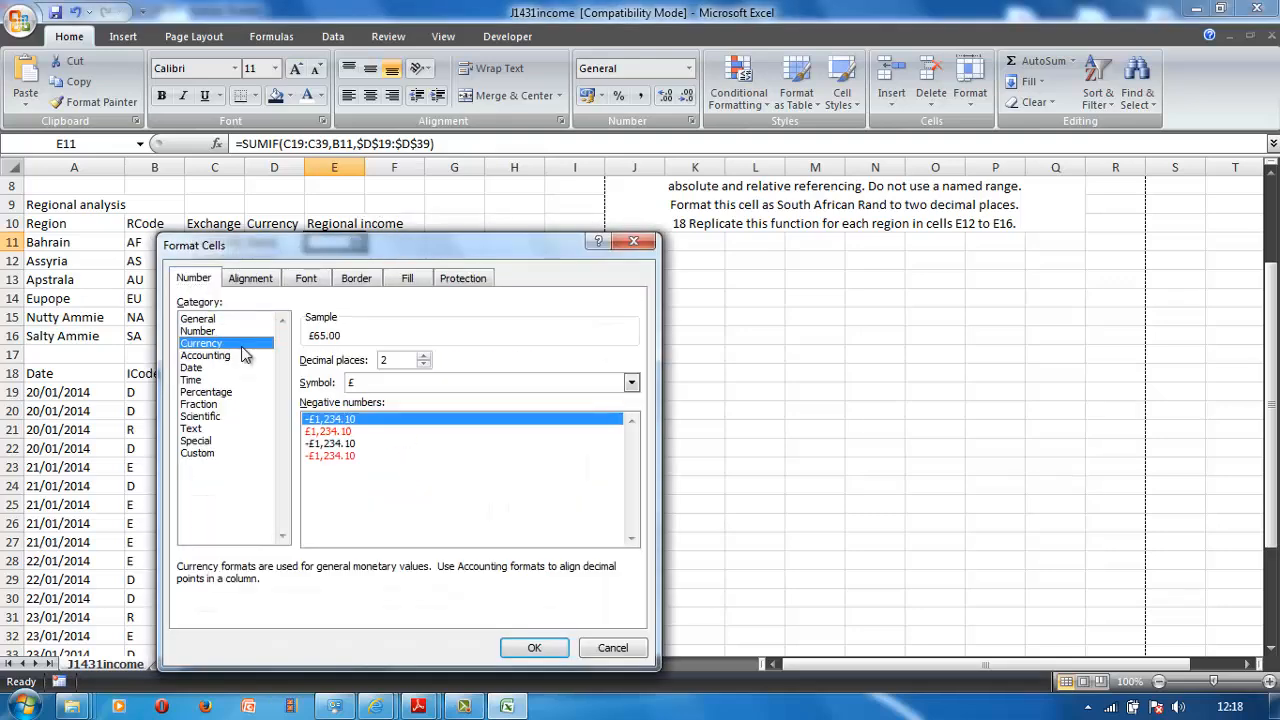
click(631, 383)
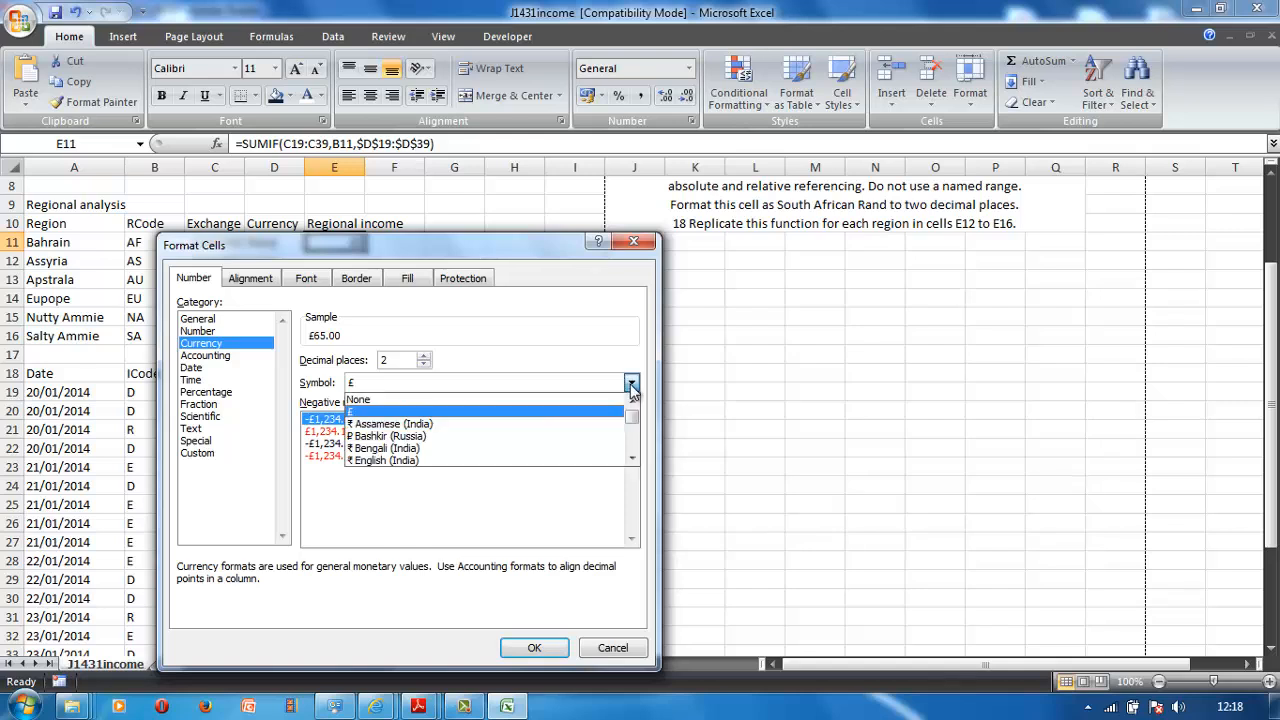
click(632, 460)
click(632, 460)
click(632, 460)
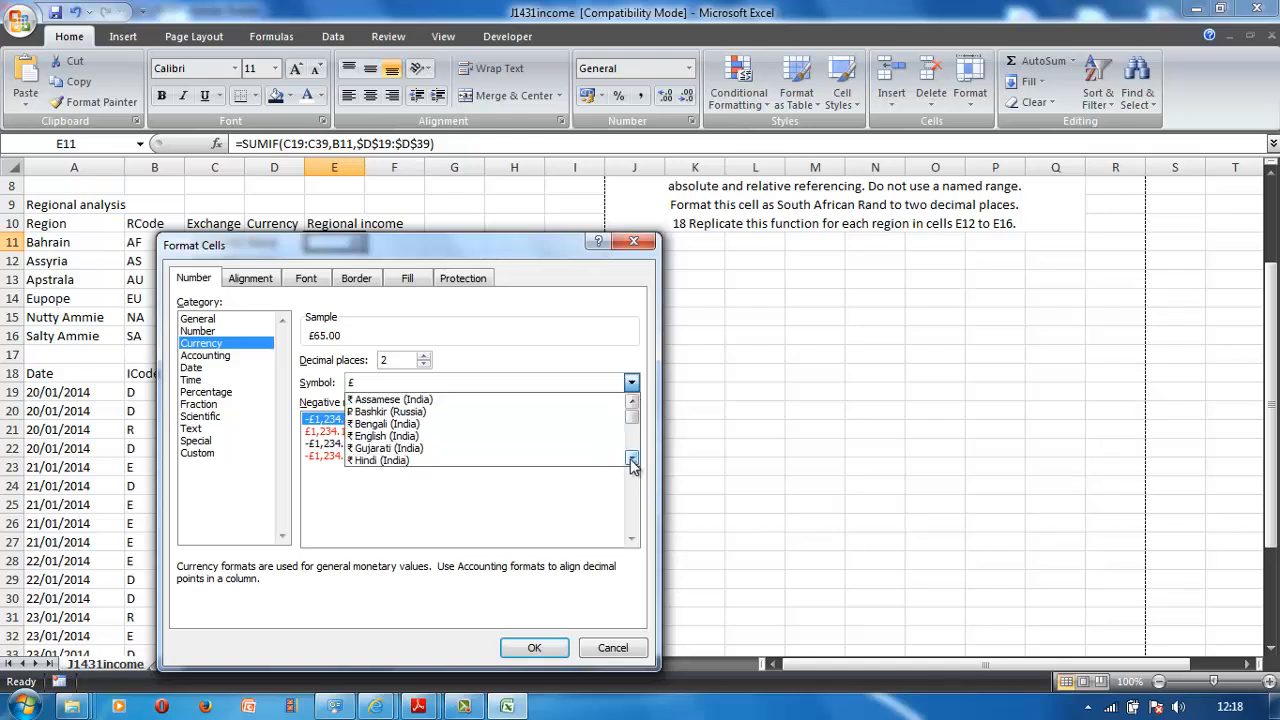
click(632, 460)
click(632, 460)
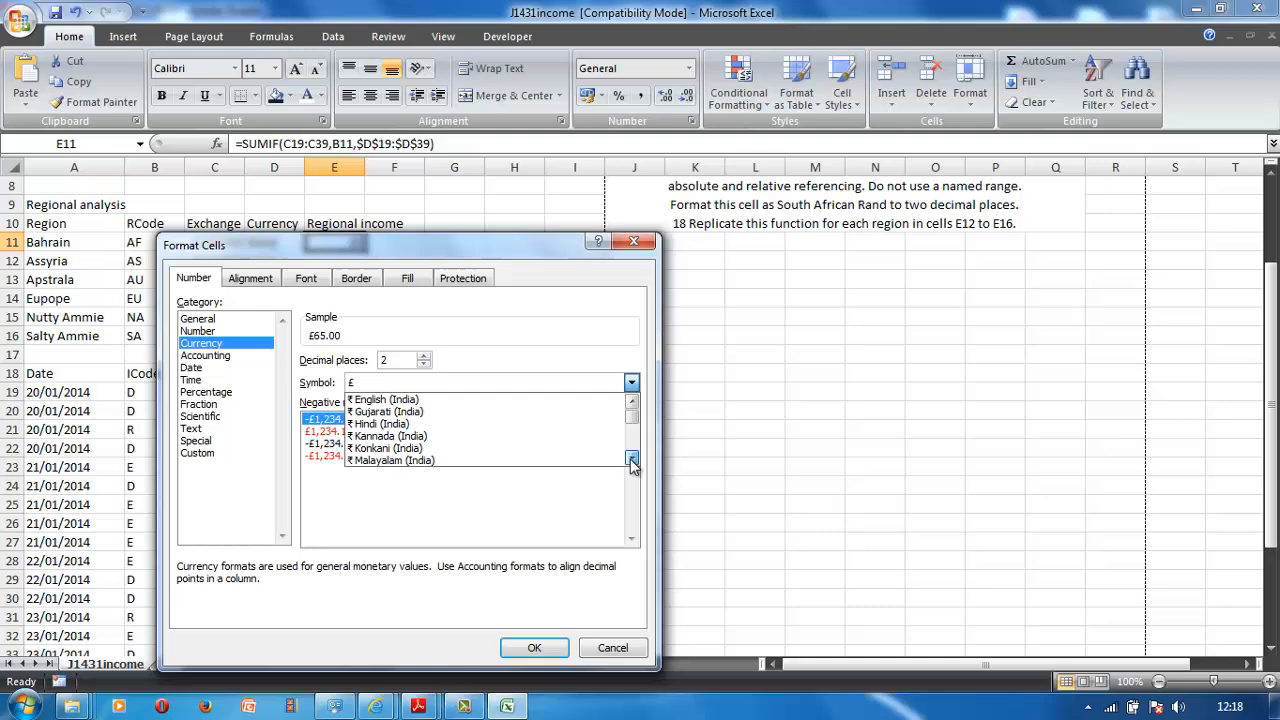
click(615, 257)
click(624, 246)
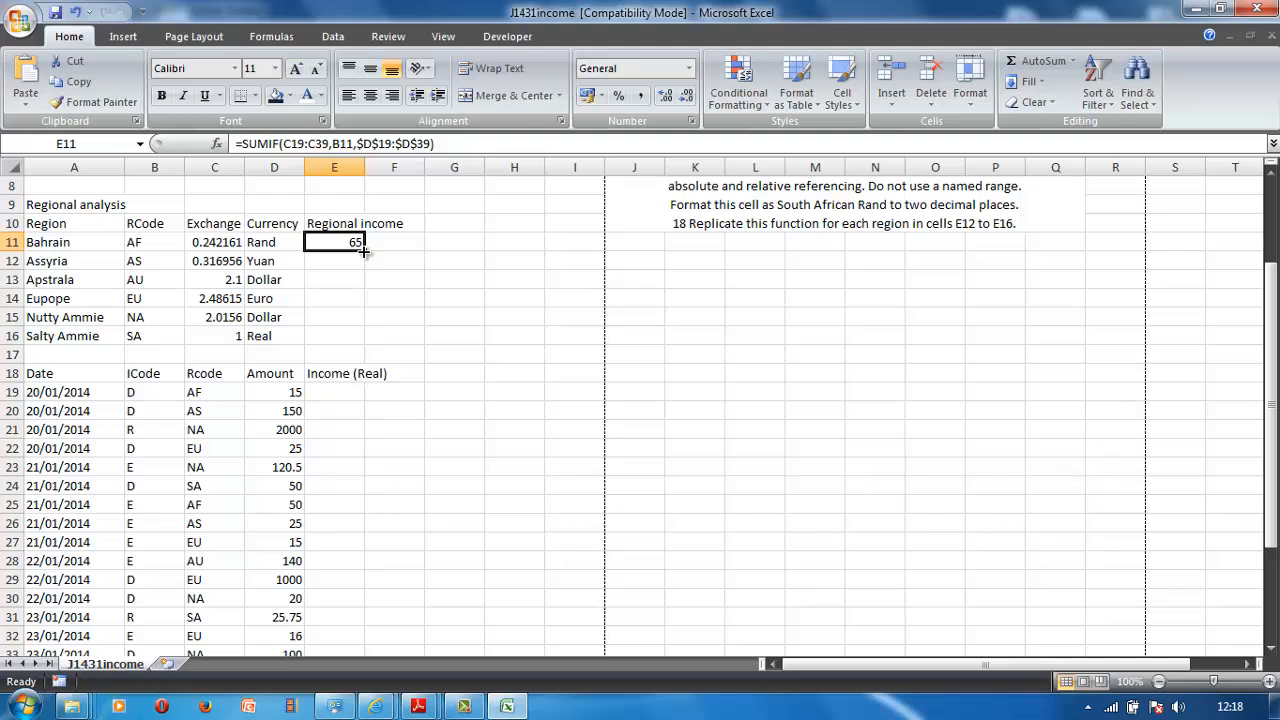
Replicate the E11 SUMIF function down to the other regions in E12 to E16.
drag(363, 252, 365, 340)
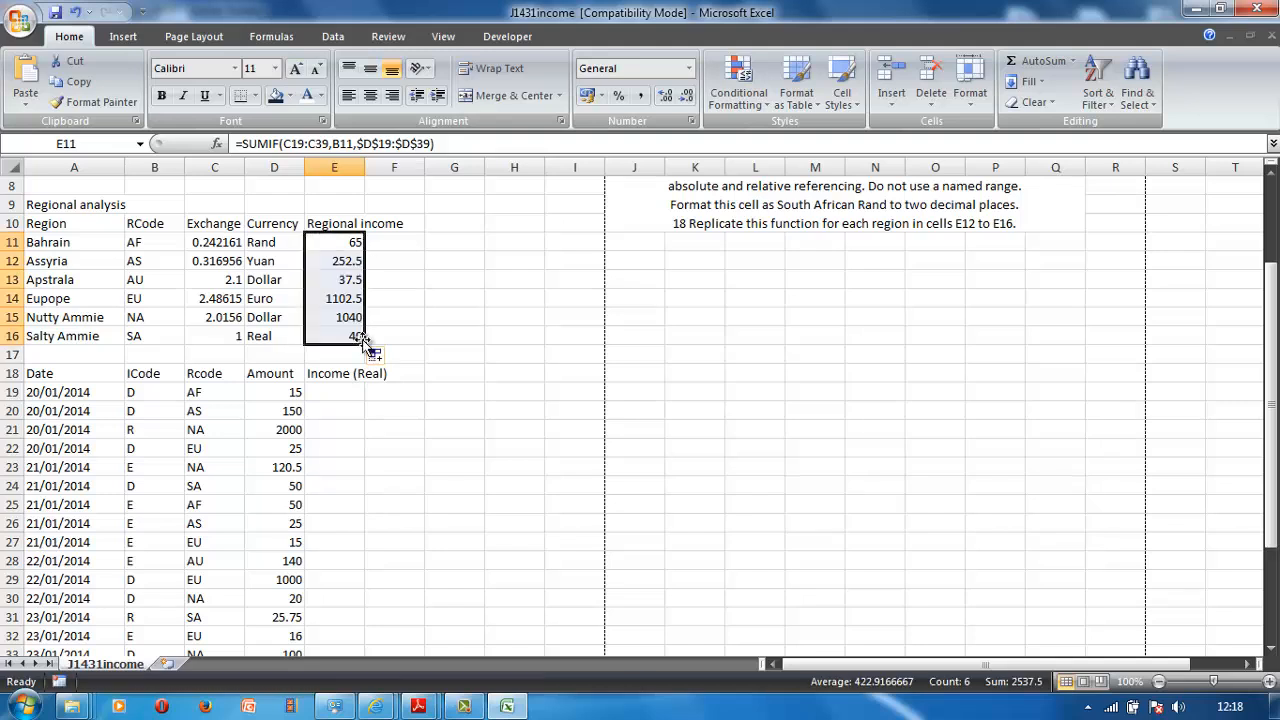
Format the Bahrain regional income in E11 as Currency with the R English (South Africa) symbol and two decimal places.
click(341, 244)
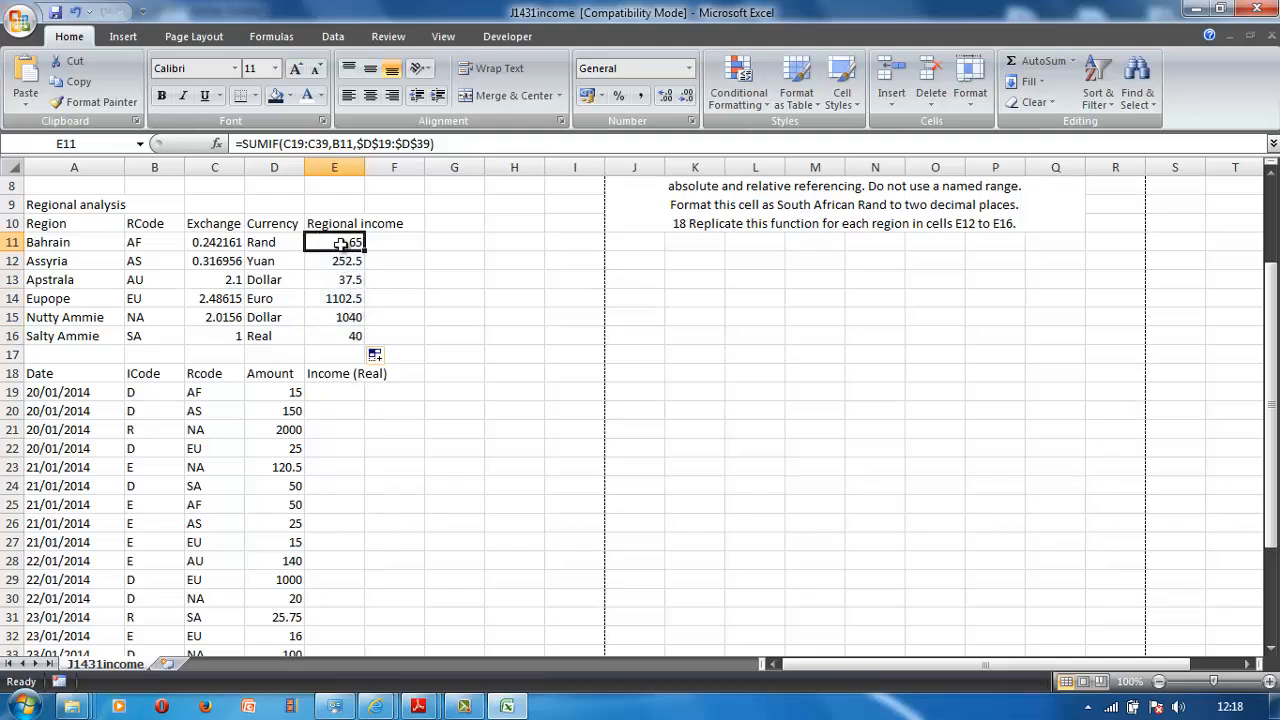
right_click(341, 244)
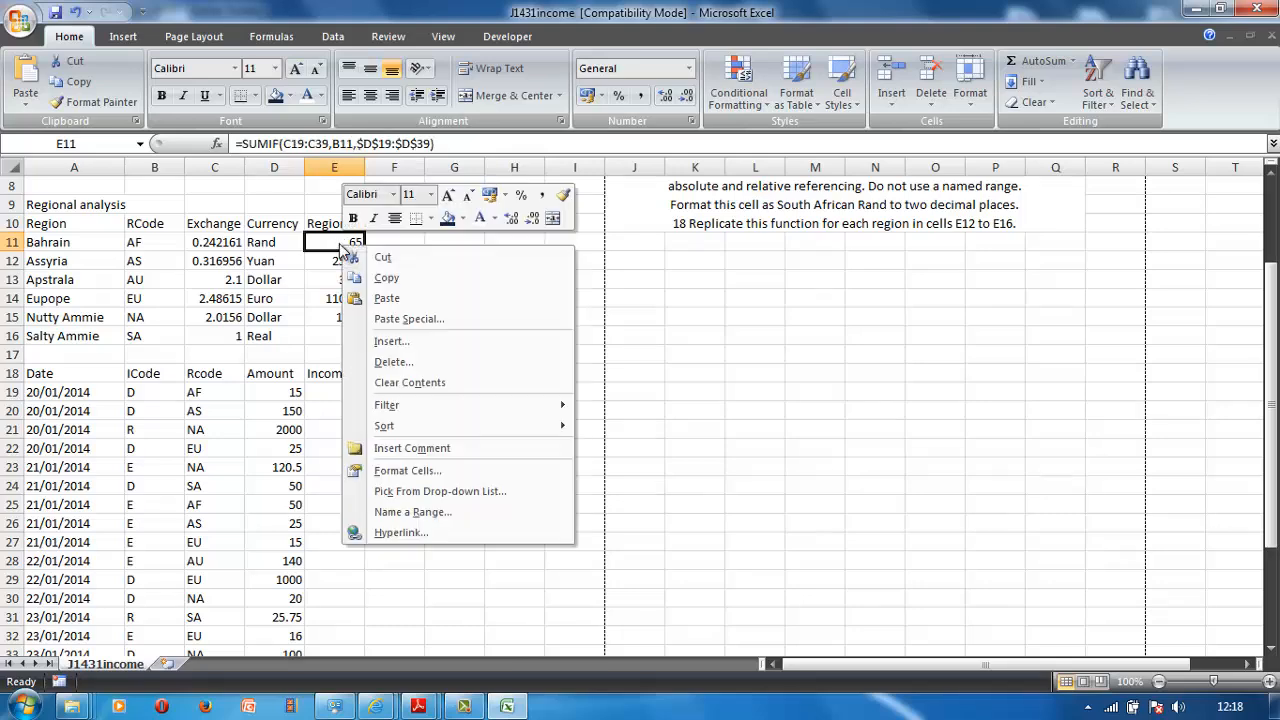
click(401, 483)
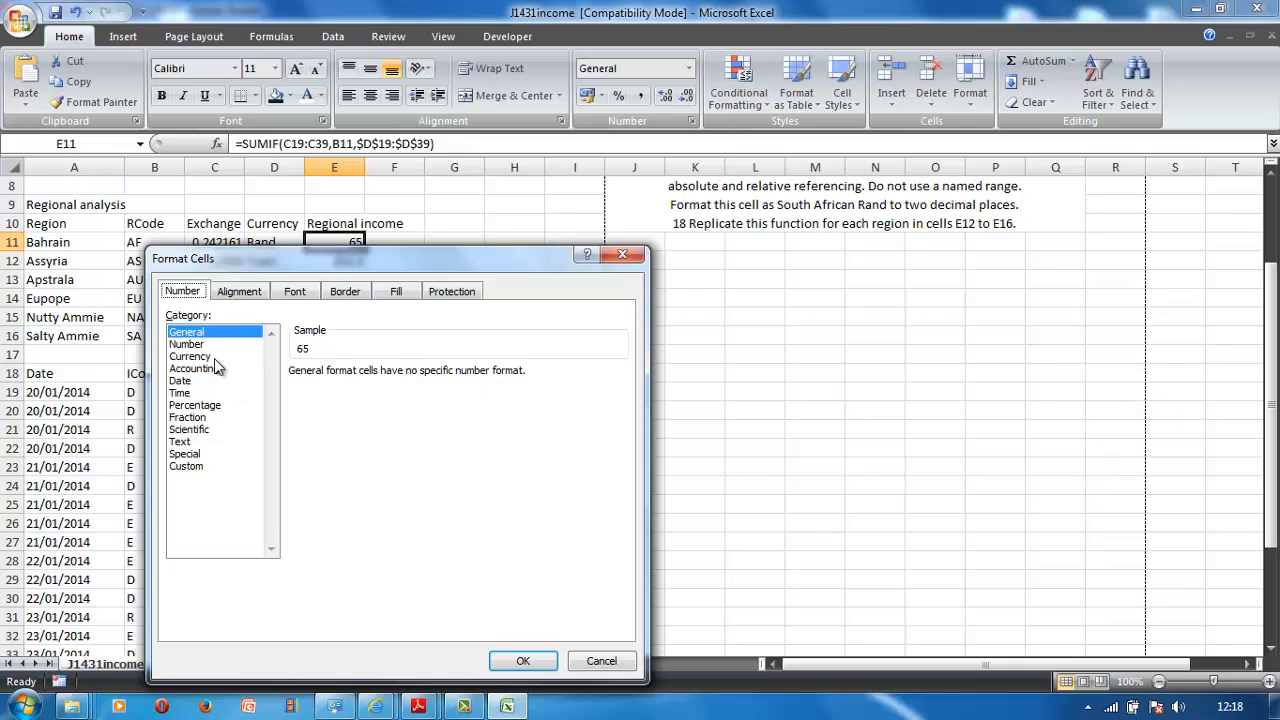
click(190, 356)
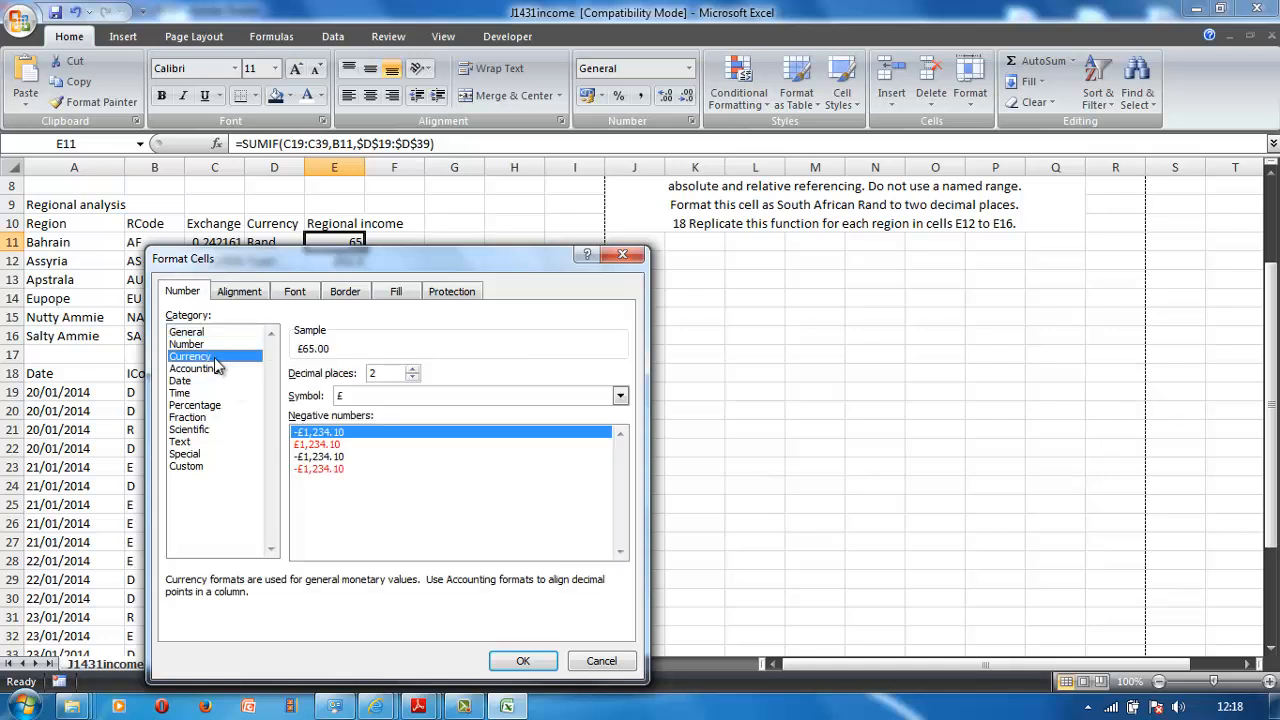
click(620, 397)
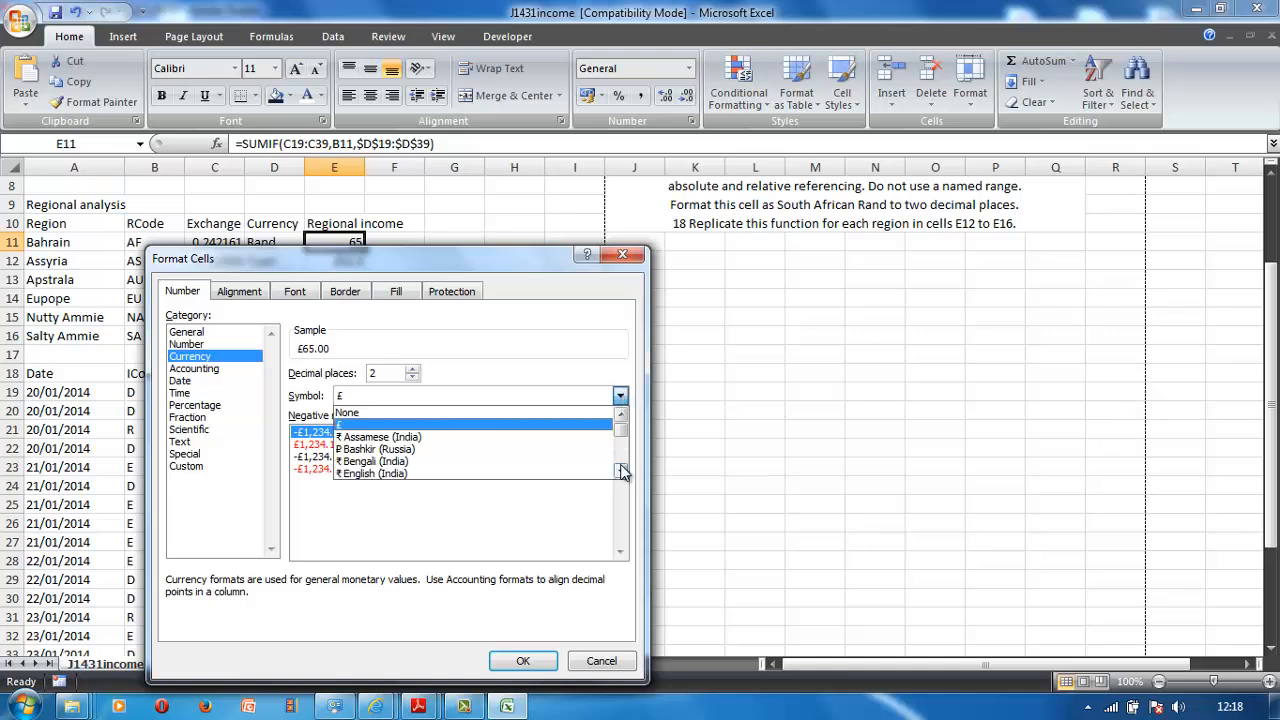
drag(621, 472, 621, 472)
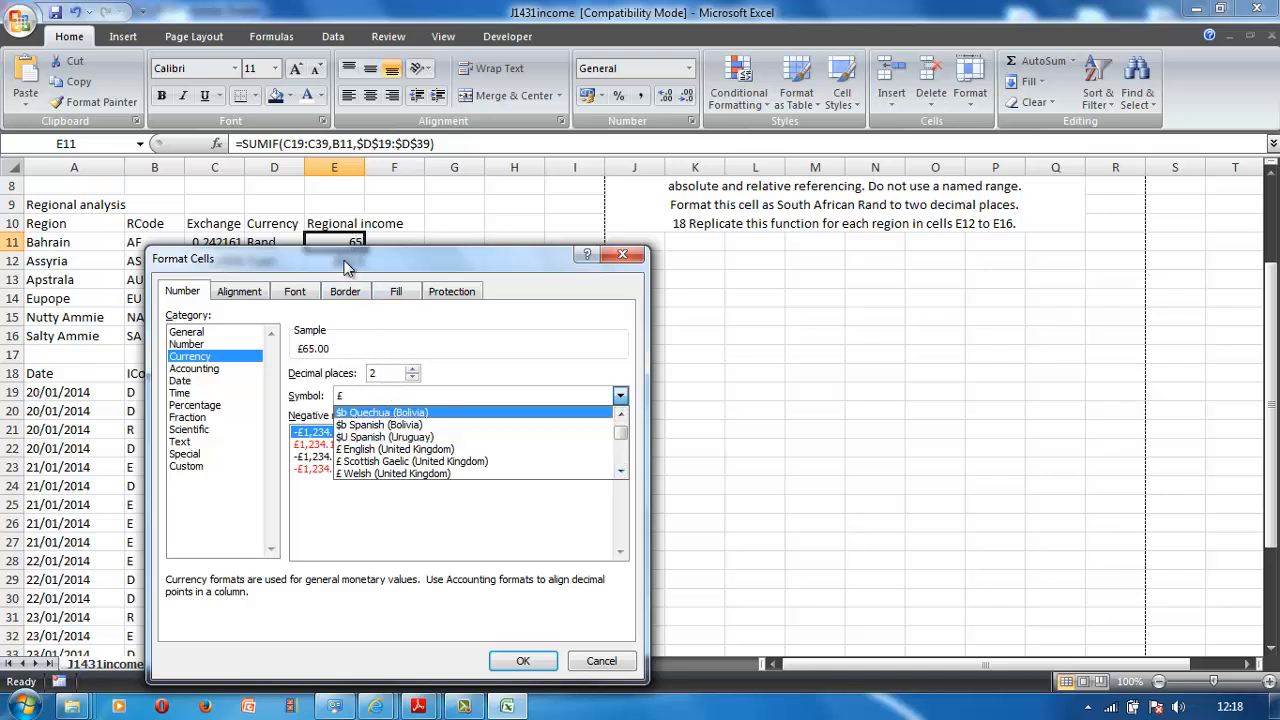
click(621, 473)
click(621, 473)
click(621, 473)
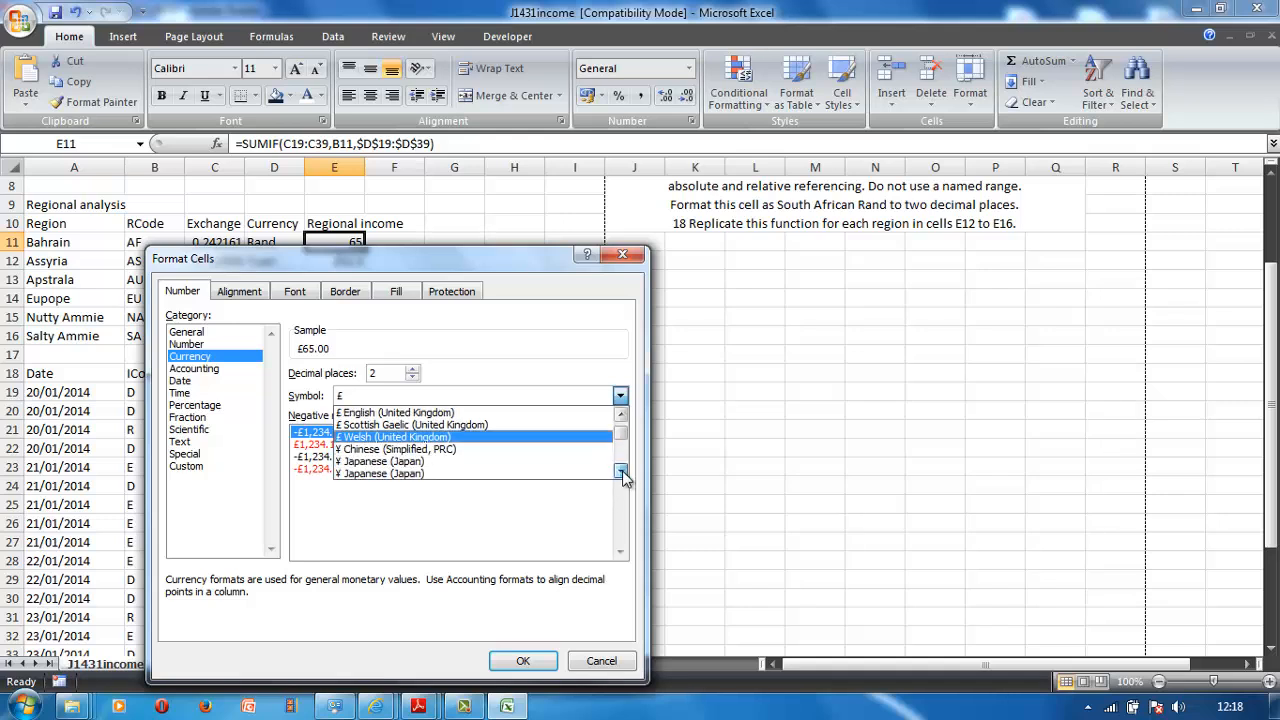
click(621, 473)
click(621, 473)
click(621, 473)
click(621, 472)
click(621, 472)
click(621, 472)
click(621, 472)
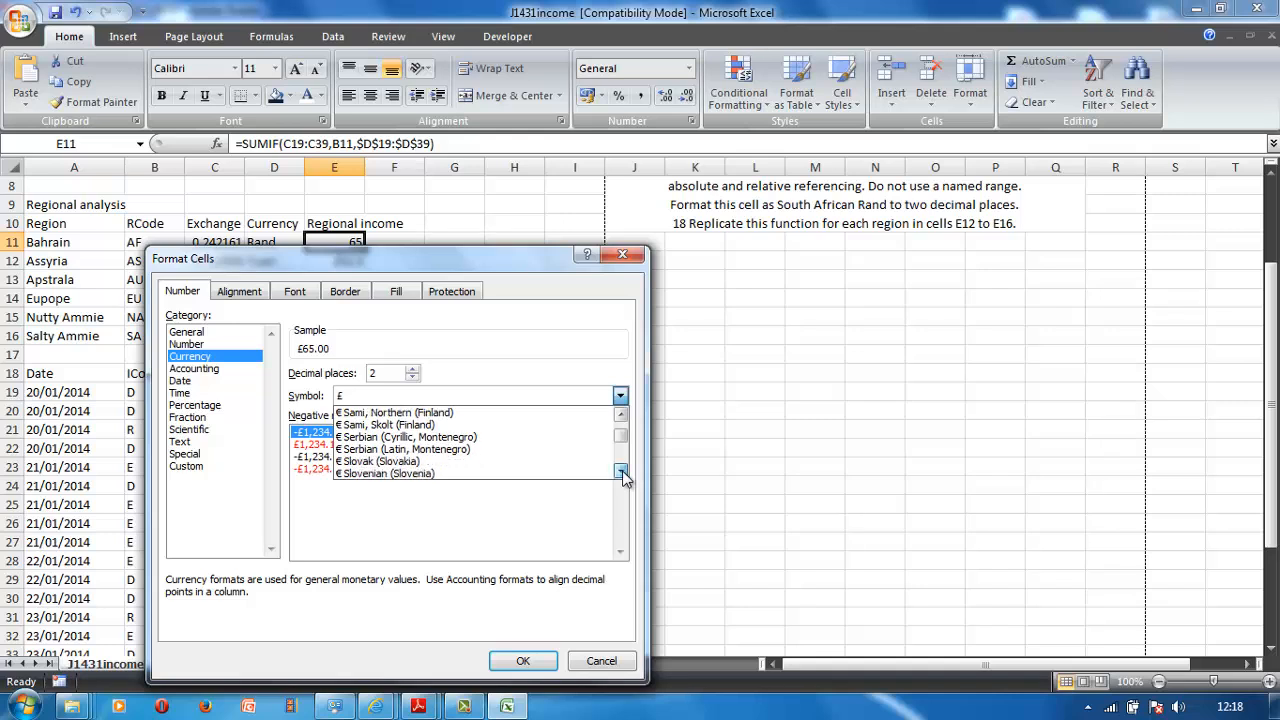
click(621, 473)
click(621, 473)
click(621, 473)
click(621, 473)
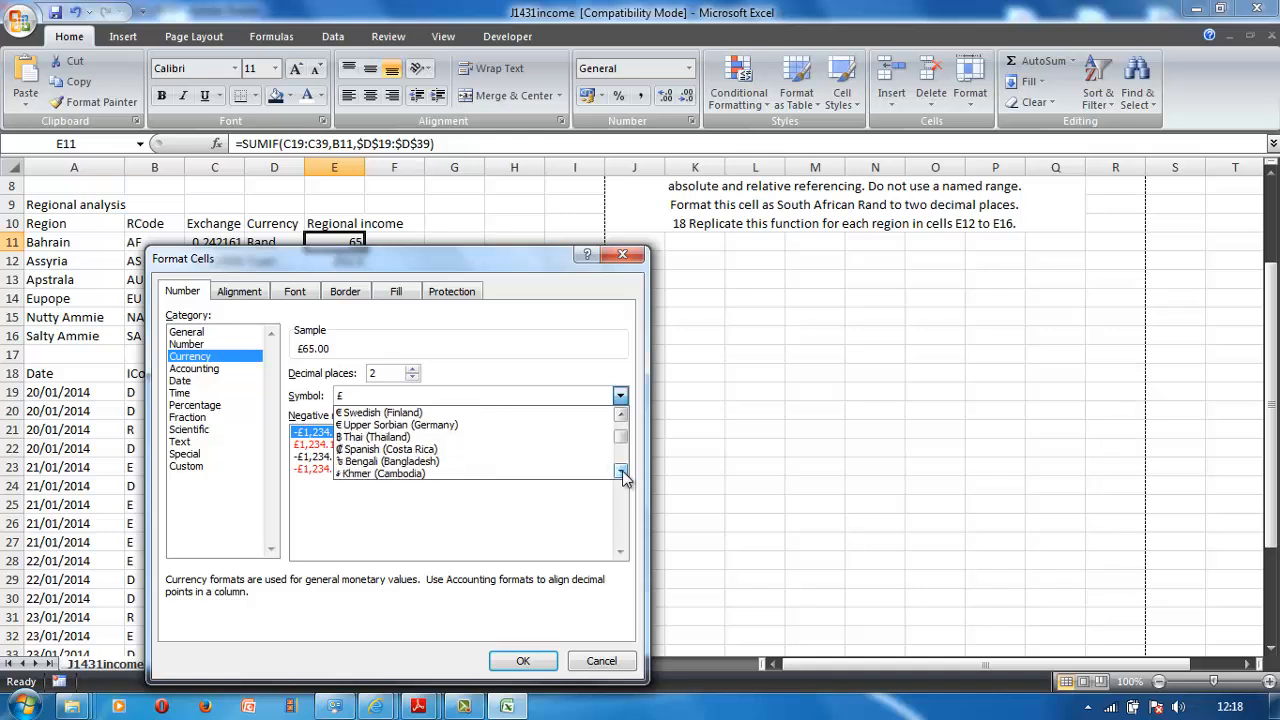
click(621, 473)
click(621, 473)
click(621, 473)
click(621, 473)
click(621, 473)
click(621, 473)
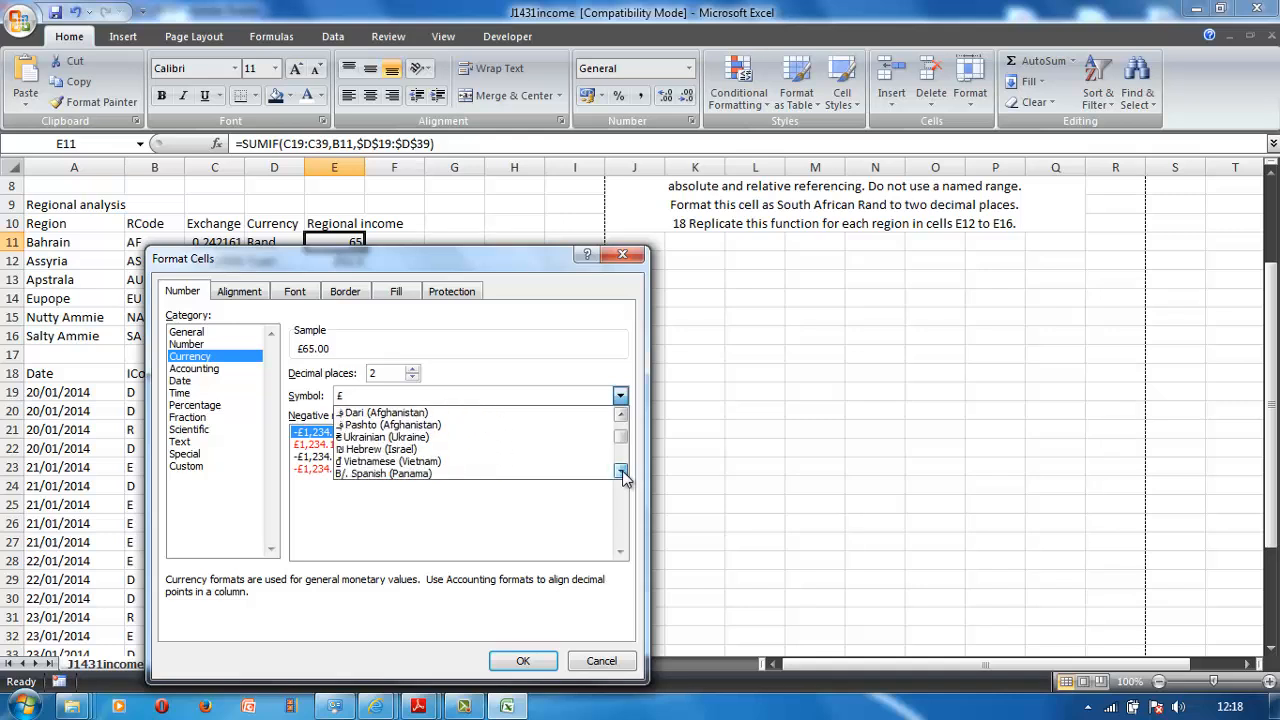
click(621, 473)
click(621, 473)
click(621, 473)
click(621, 473)
click(621, 473)
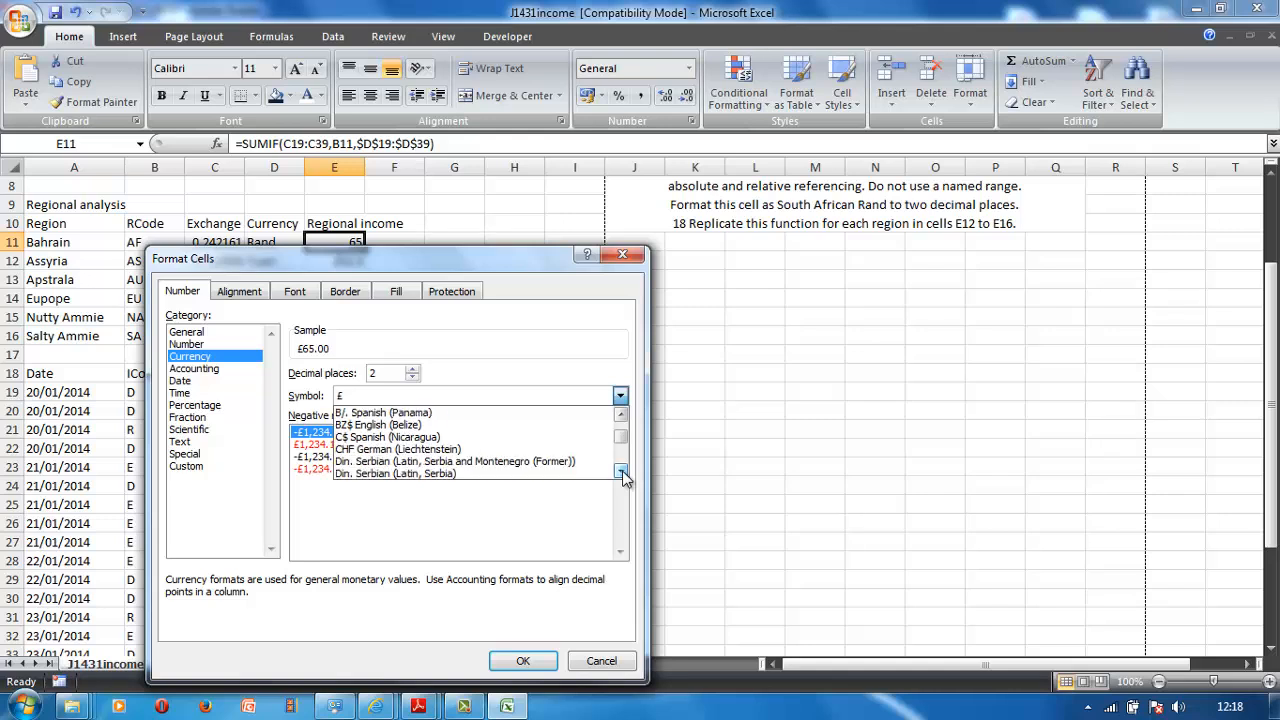
click(621, 473)
click(621, 473)
click(621, 473)
click(621, 473)
click(621, 473)
click(621, 473)
click(621, 473)
click(621, 473)
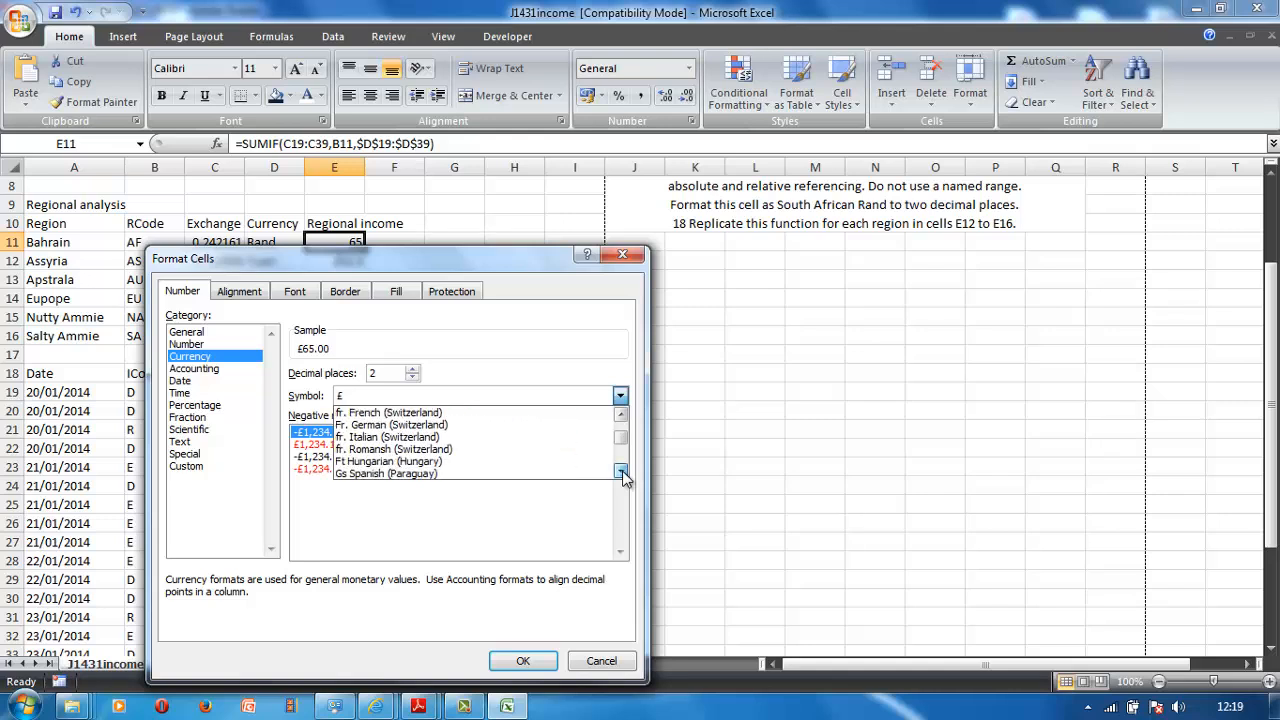
click(621, 473)
click(621, 473)
click(621, 473)
click(621, 473)
click(621, 473)
click(621, 473)
click(621, 473)
click(621, 473)
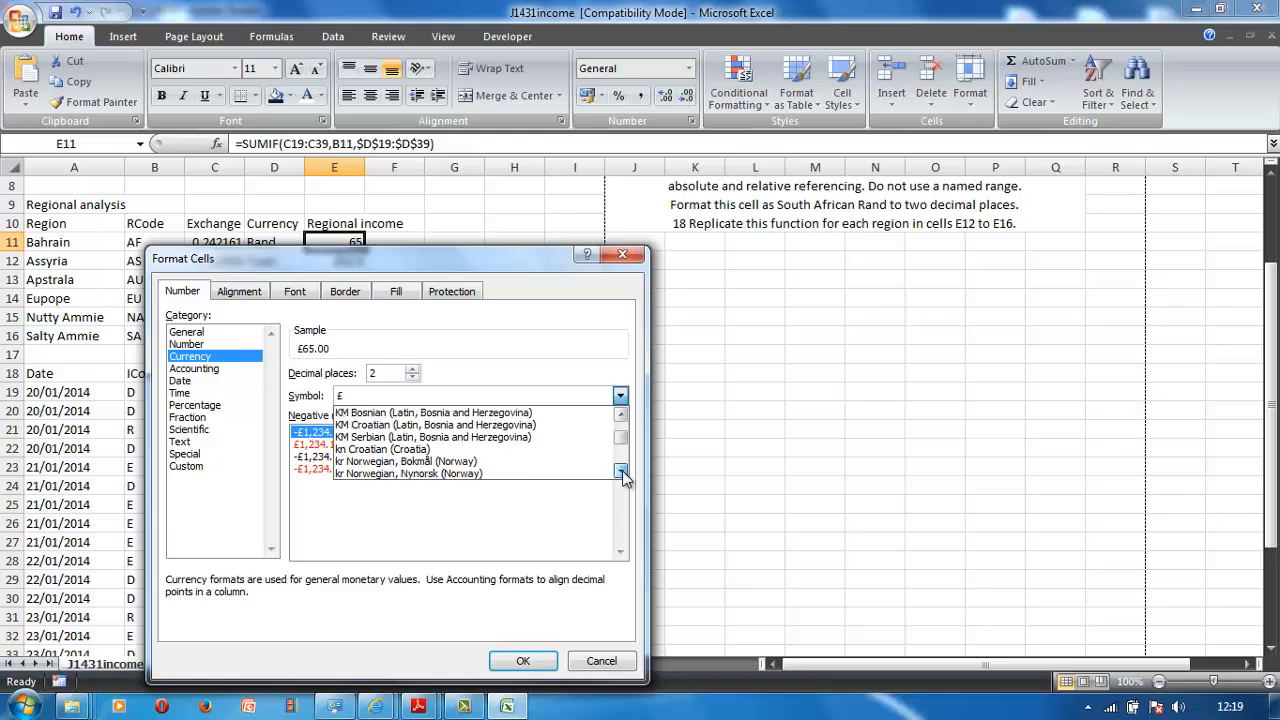
click(621, 473)
click(621, 473)
click(621, 473)
click(621, 473)
click(621, 473)
click(621, 473)
click(621, 473)
click(621, 473)
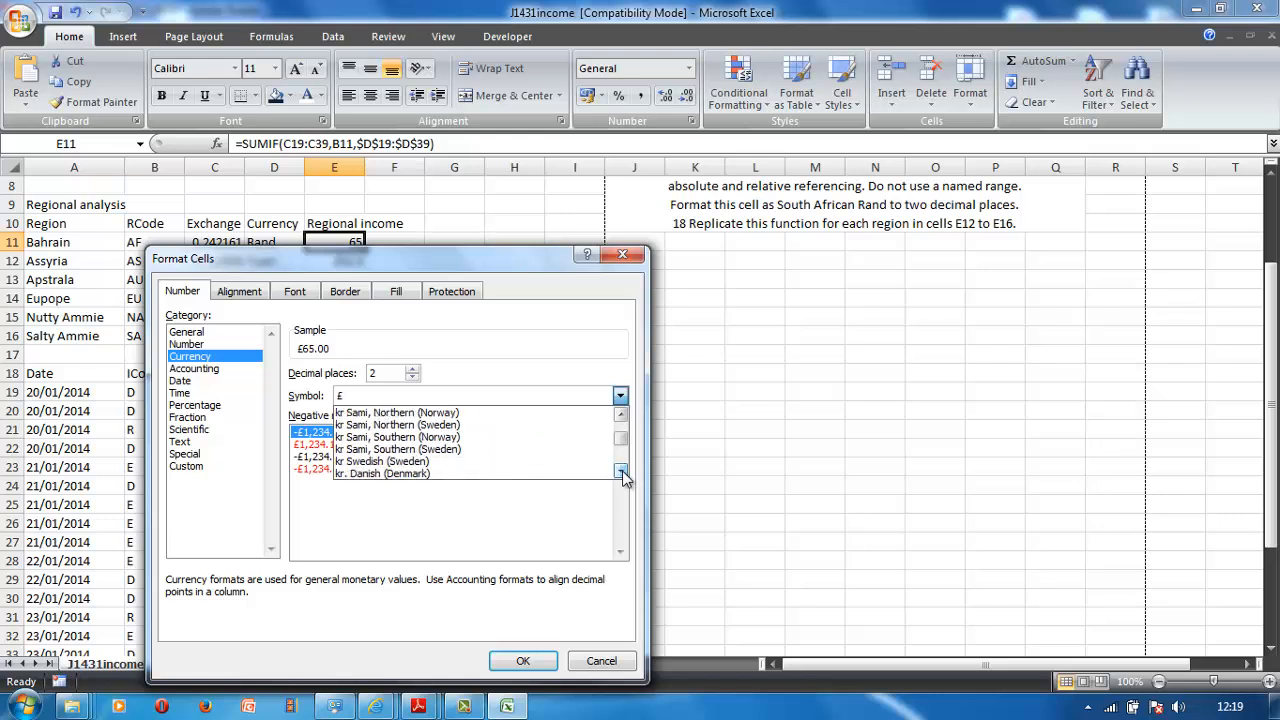
click(621, 473)
click(621, 473)
click(621, 473)
click(621, 473)
click(621, 473)
click(621, 473)
click(621, 473)
click(621, 473)
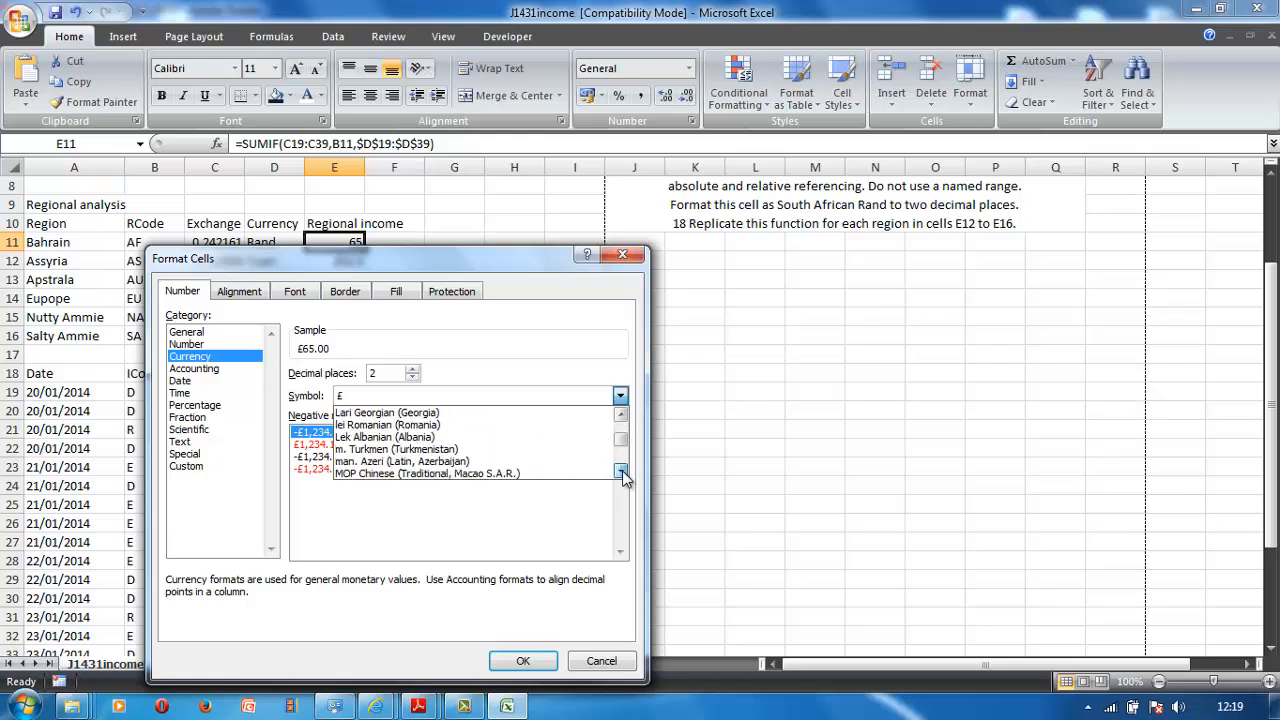
click(621, 473)
click(621, 473)
click(621, 473)
click(621, 473)
click(621, 473)
click(621, 473)
click(621, 473)
click(621, 473)
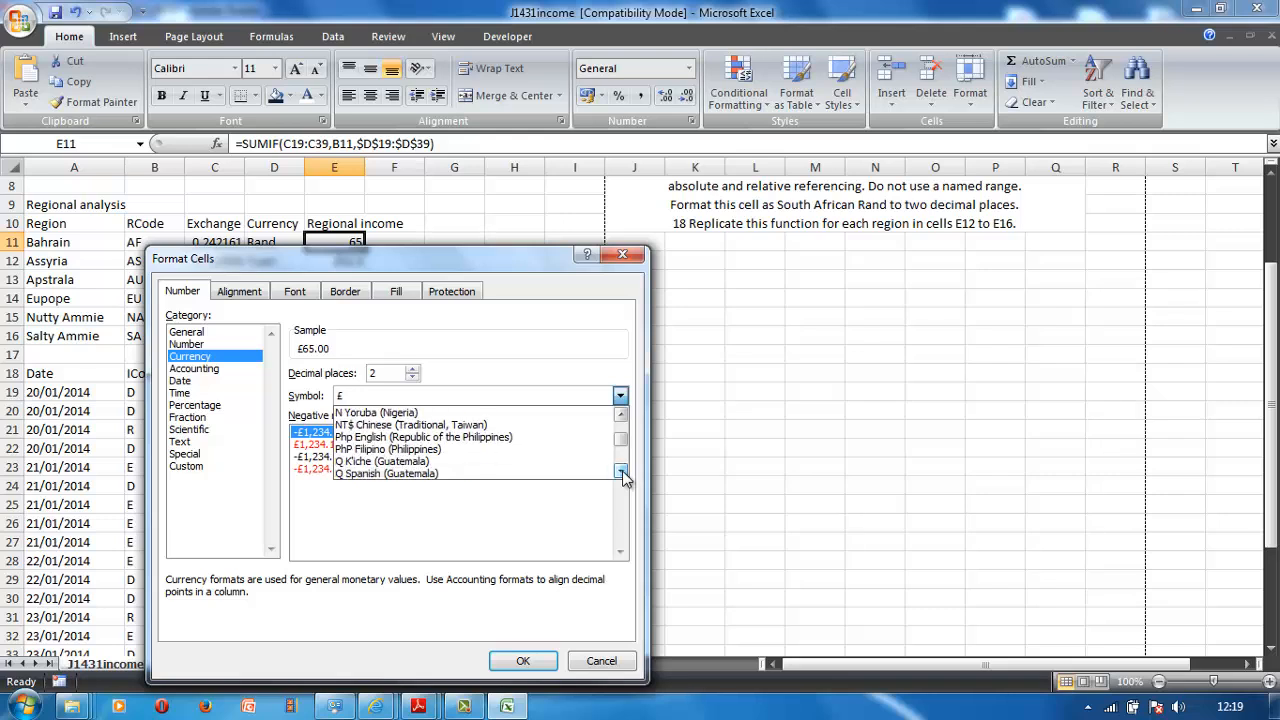
click(621, 473)
click(621, 473)
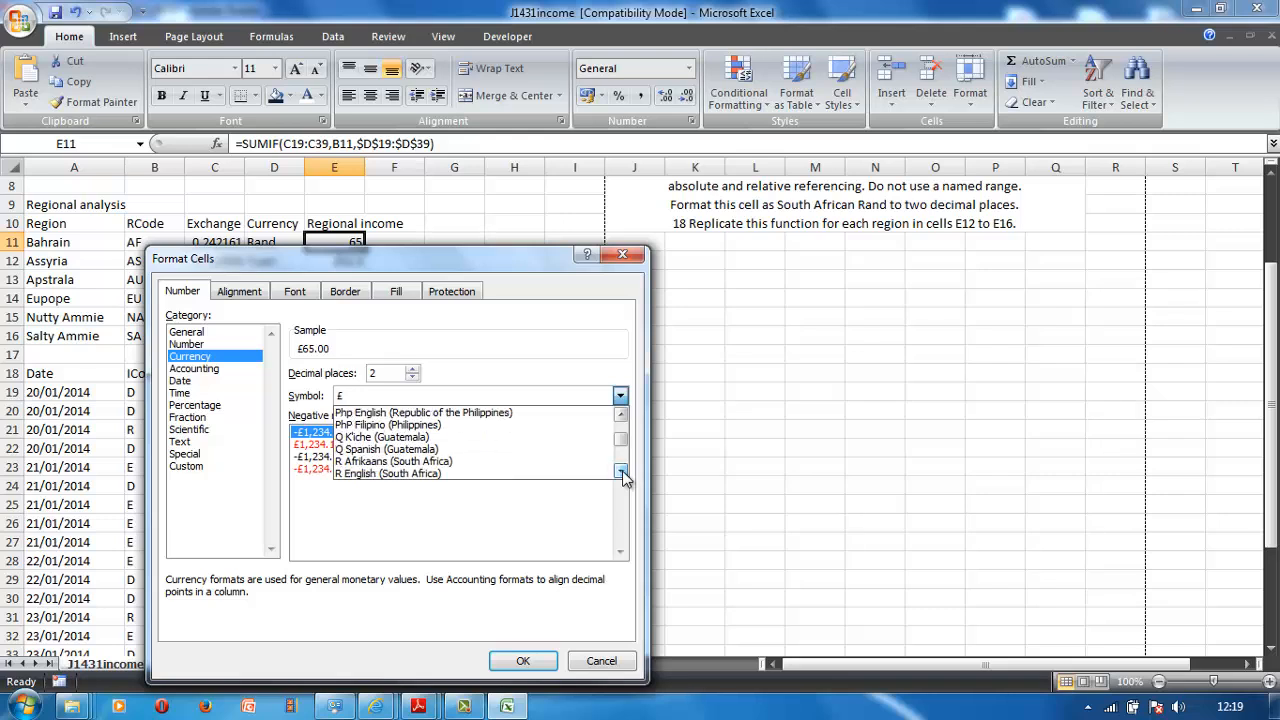
click(437, 473)
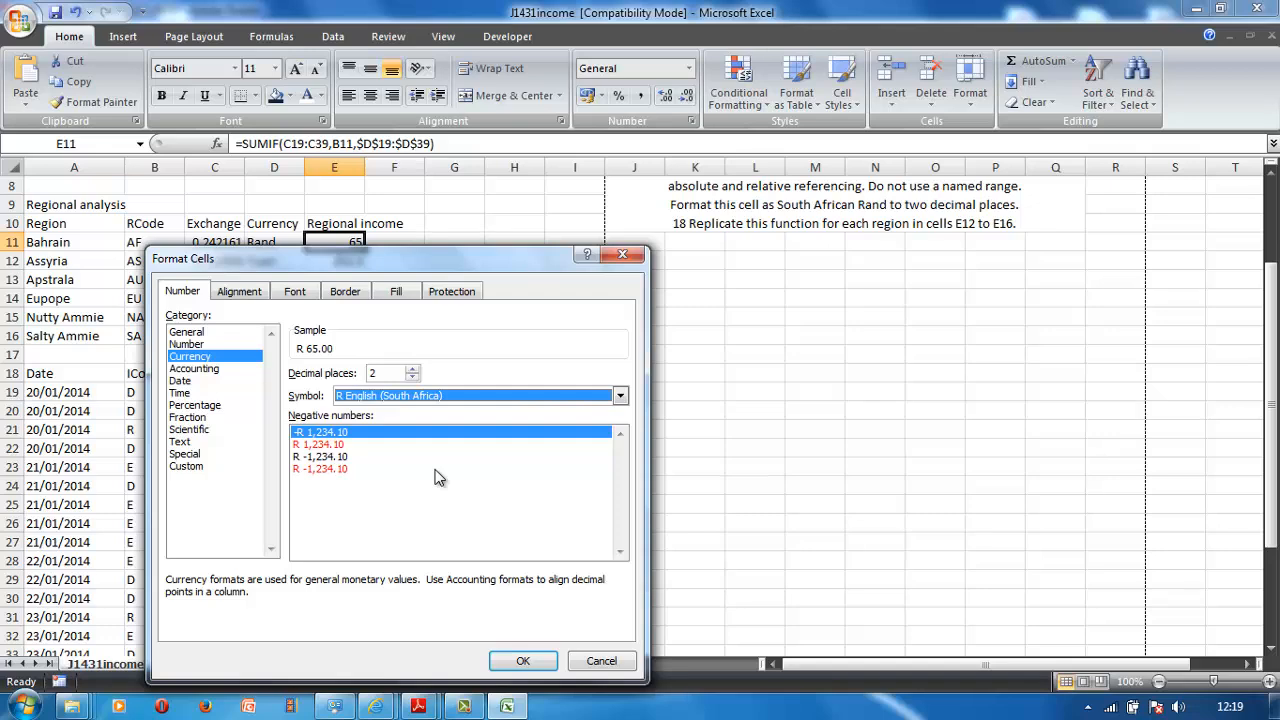
click(514, 663)
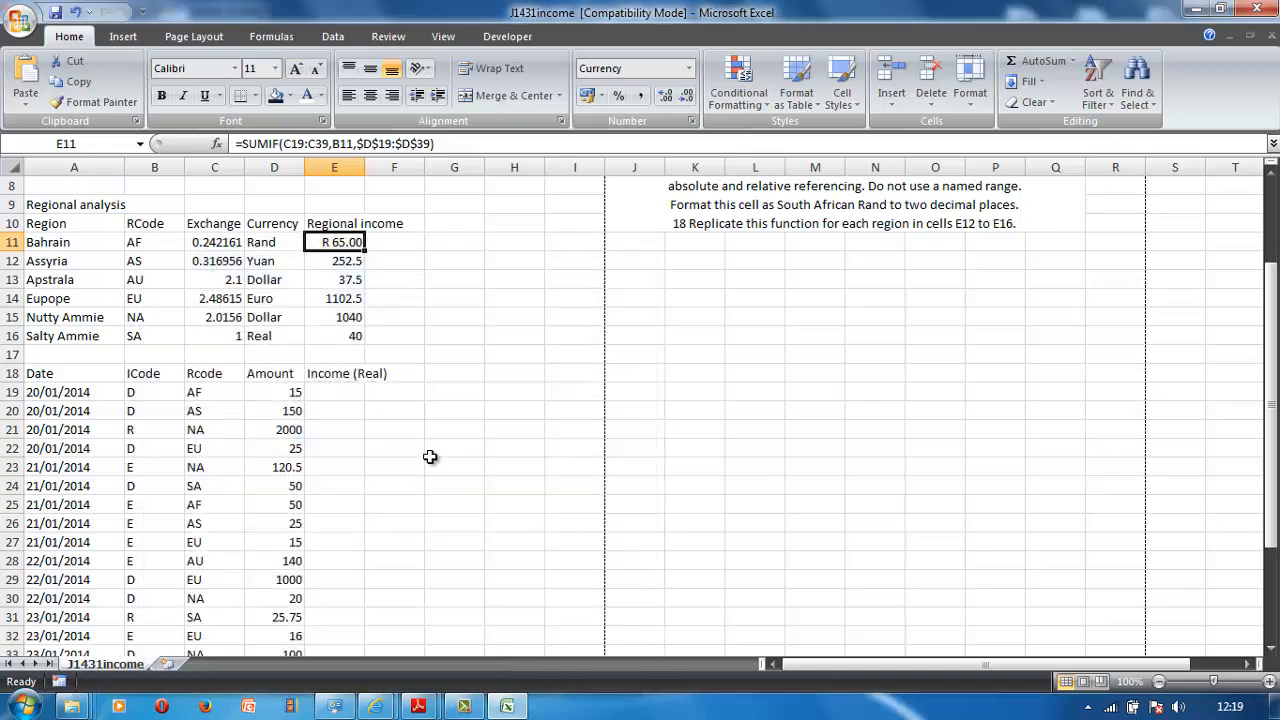
Format the Assyria regional income in E12 as Currency with the CNY symbol and two decimal places.
click(340, 262)
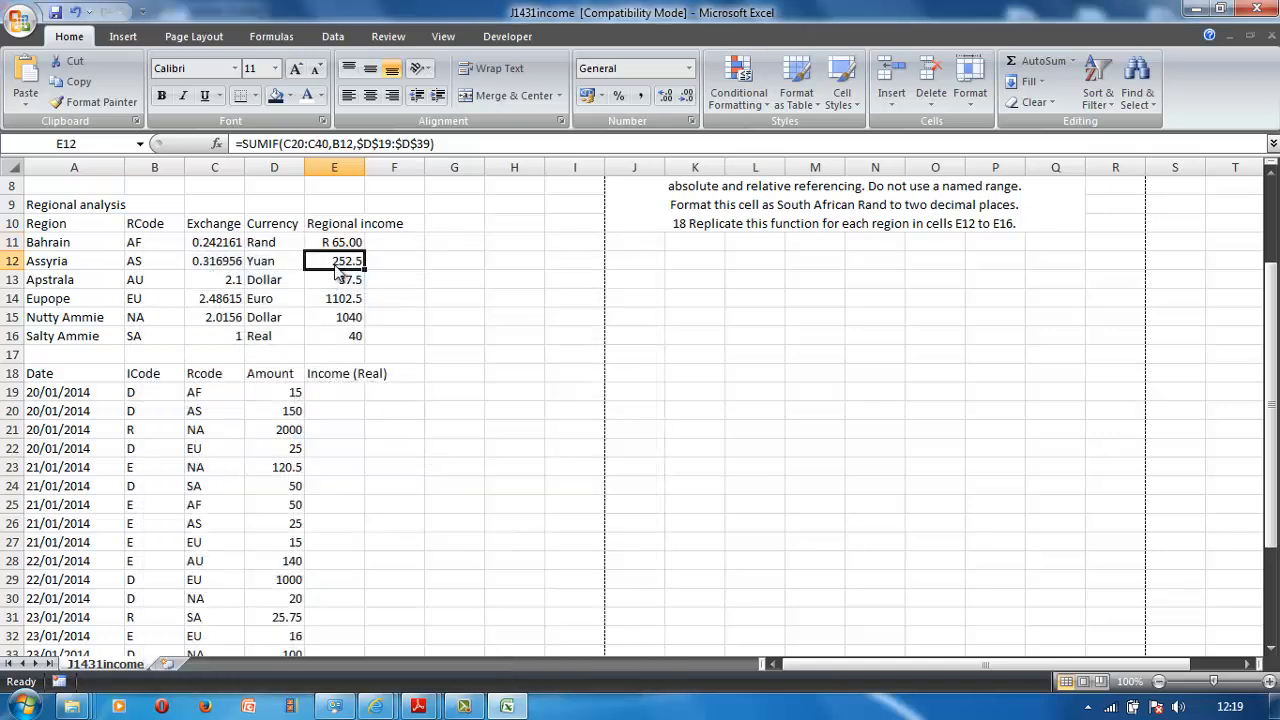
right_click(338, 270)
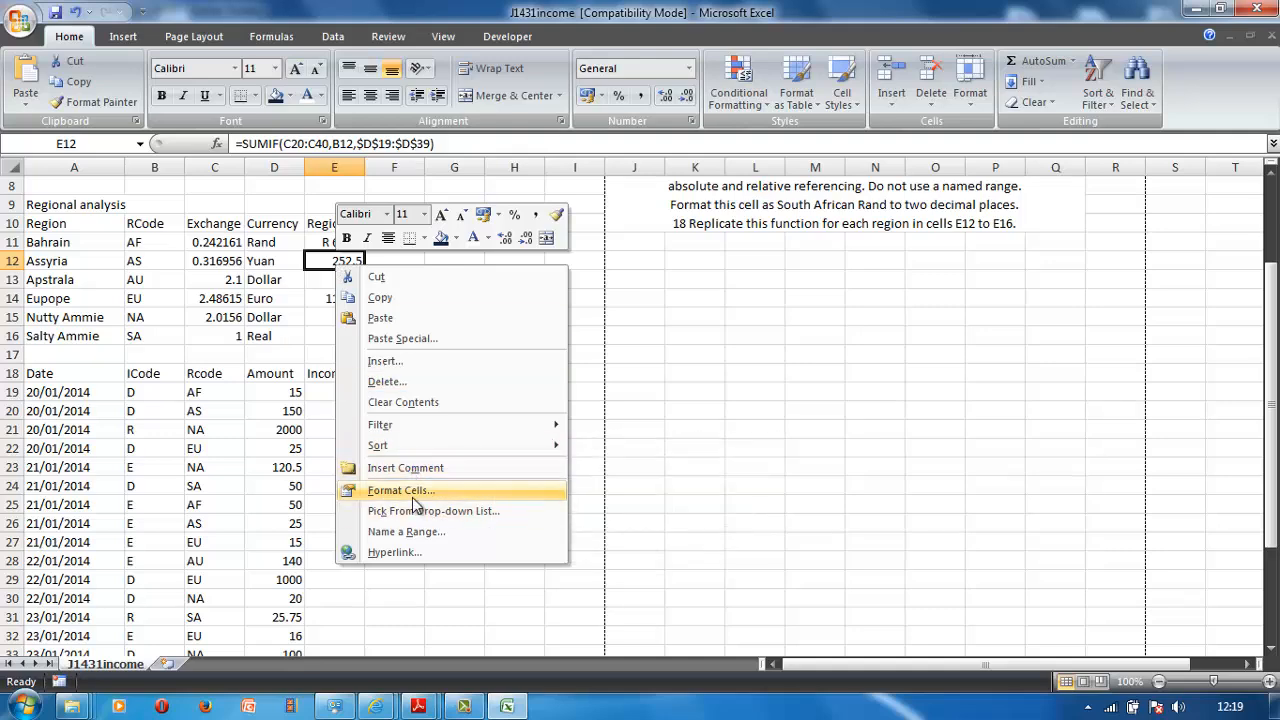
click(408, 490)
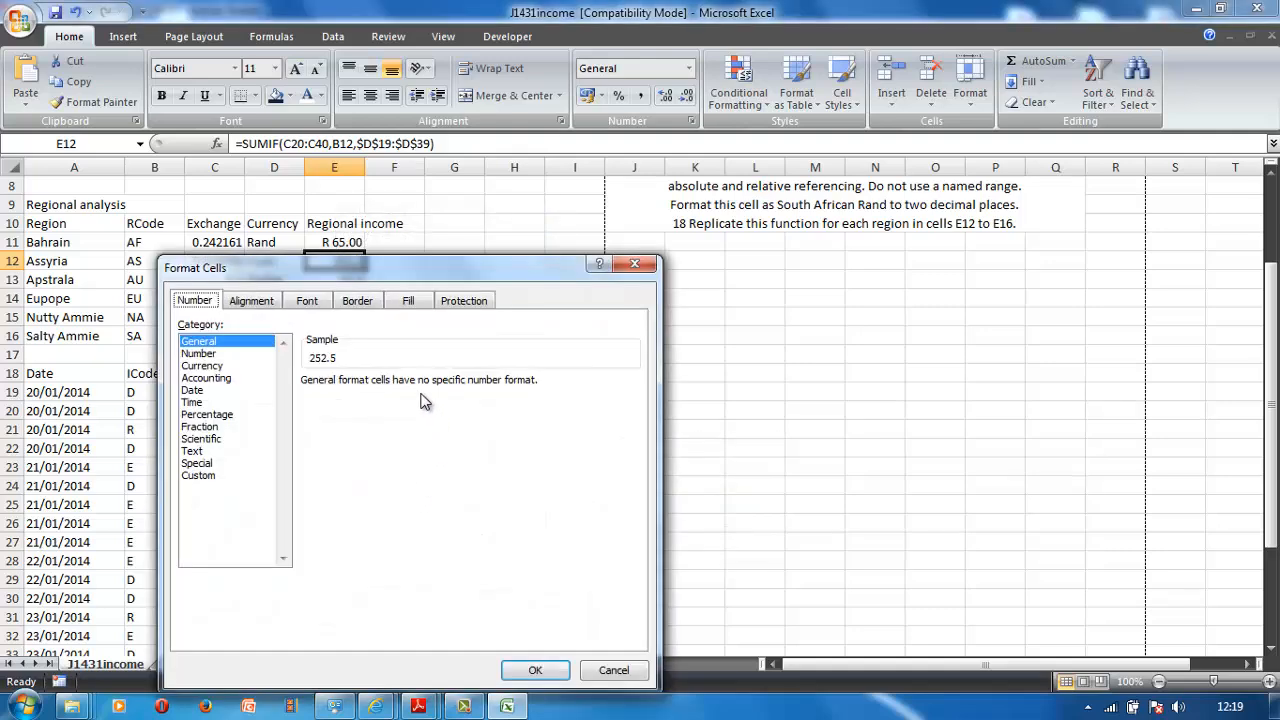
click(250, 367)
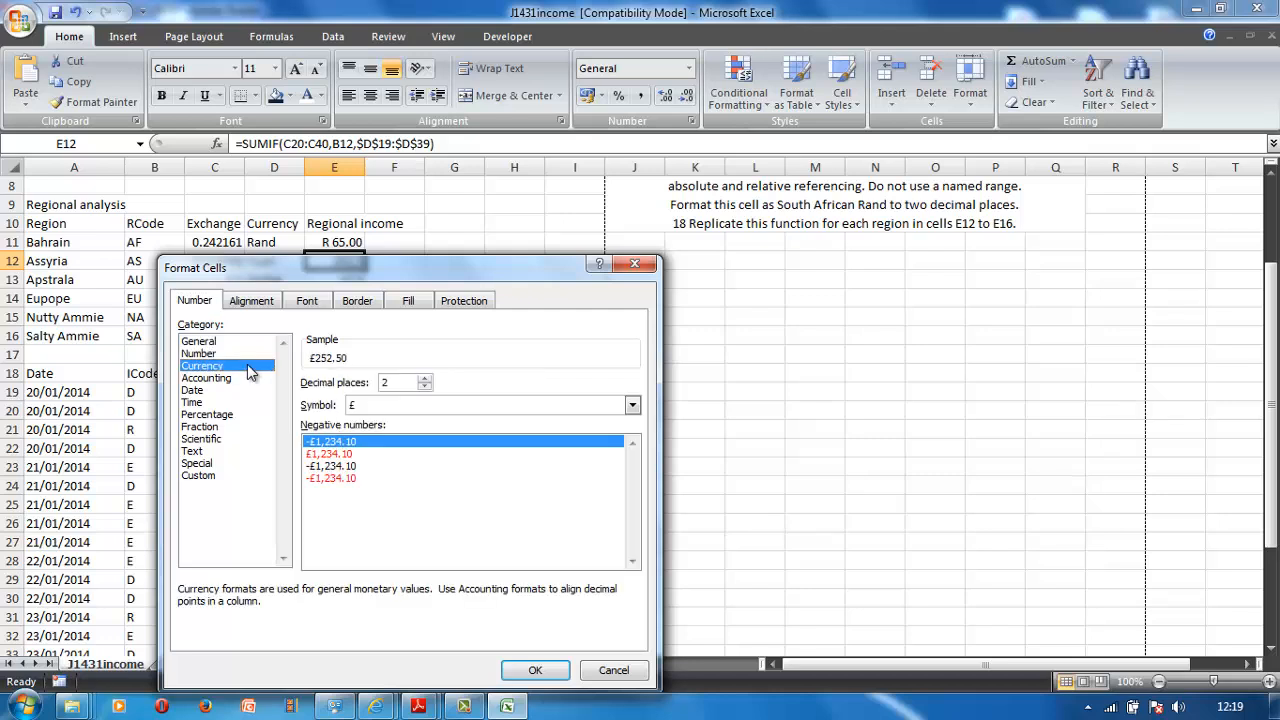
click(632, 404)
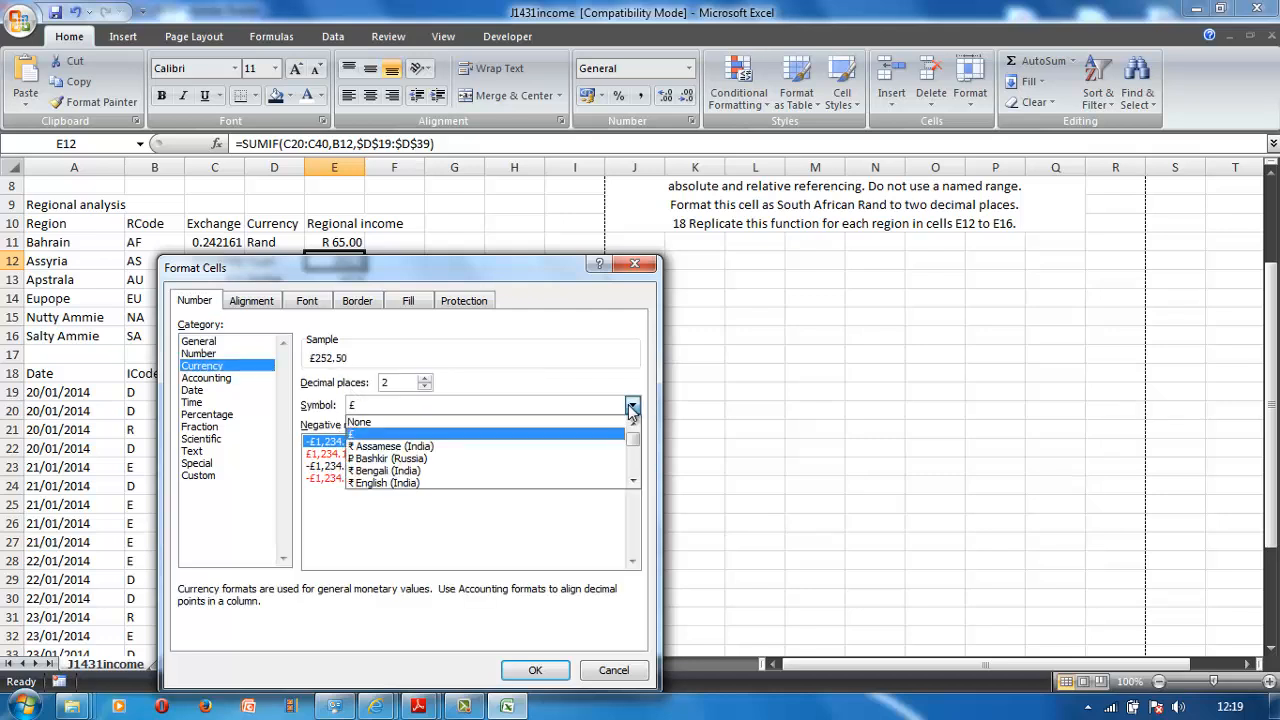
drag(633, 452, 633, 451)
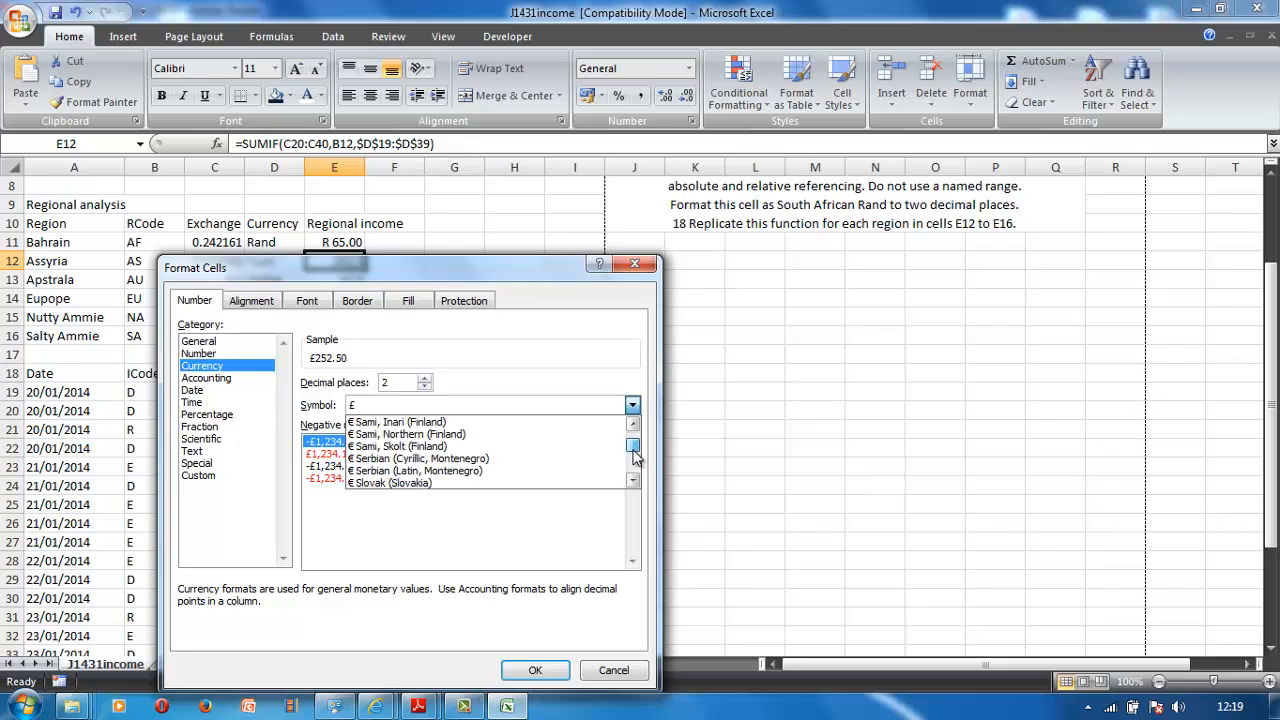
click(638, 484)
click(638, 484)
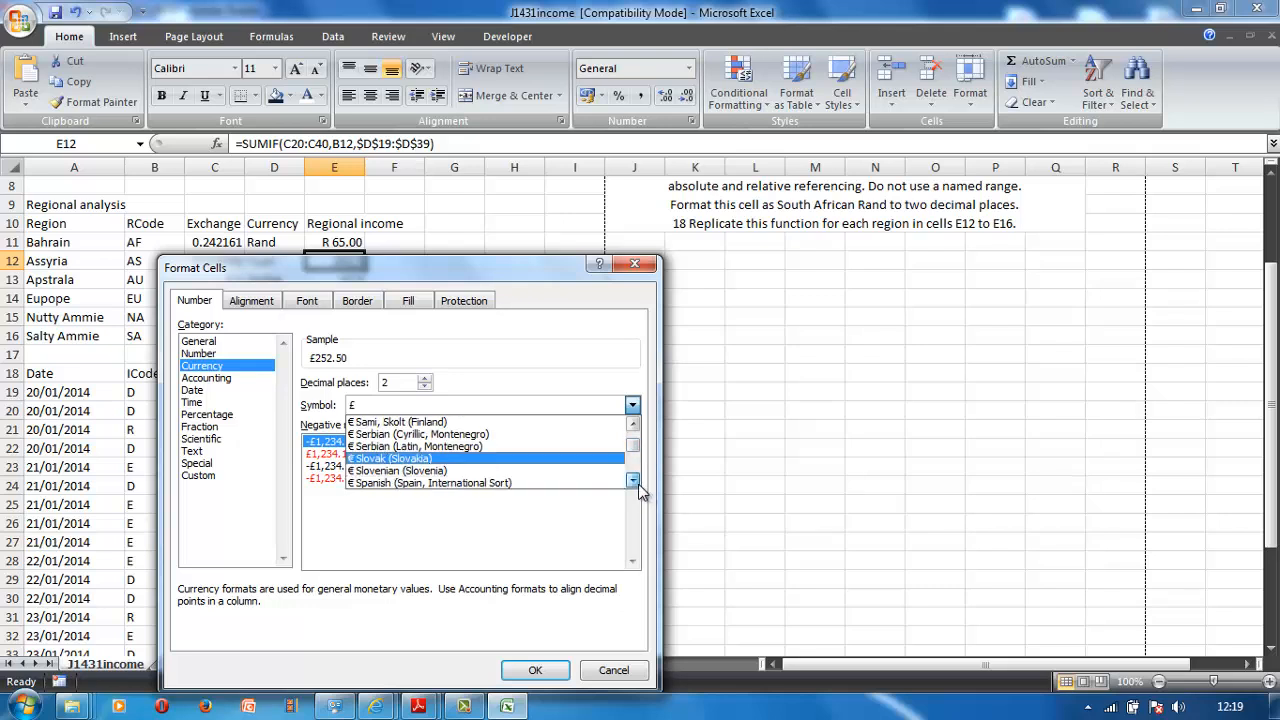
click(638, 484)
click(638, 484)
click(638, 484)
click(638, 484)
click(638, 484)
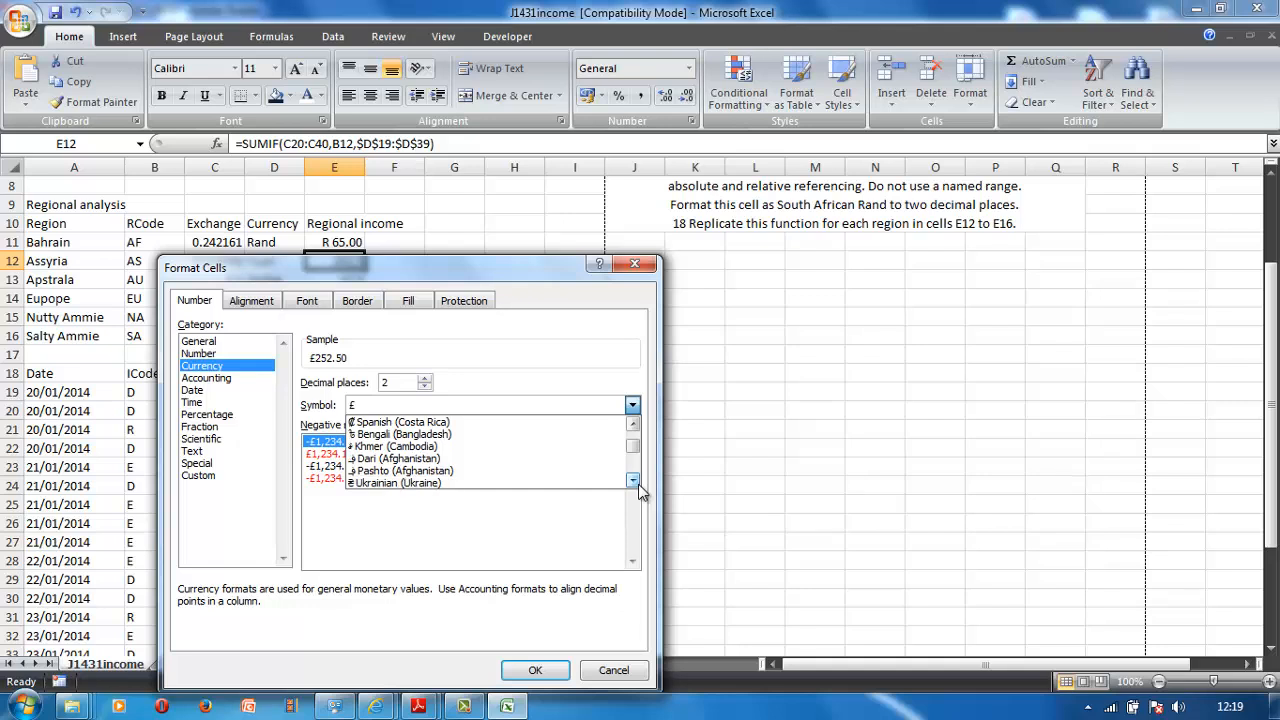
click(638, 484)
click(638, 484)
click(638, 484)
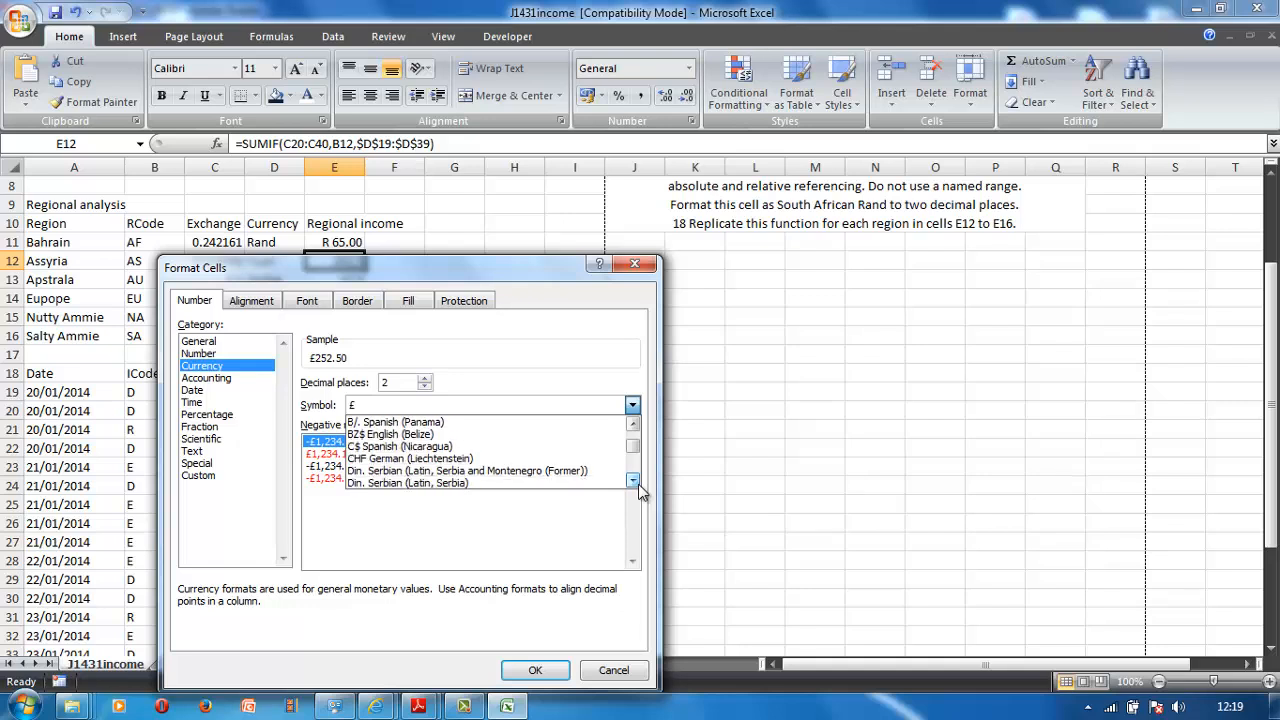
click(633, 480)
click(633, 480)
click(633, 480)
click(633, 480)
click(633, 480)
click(633, 480)
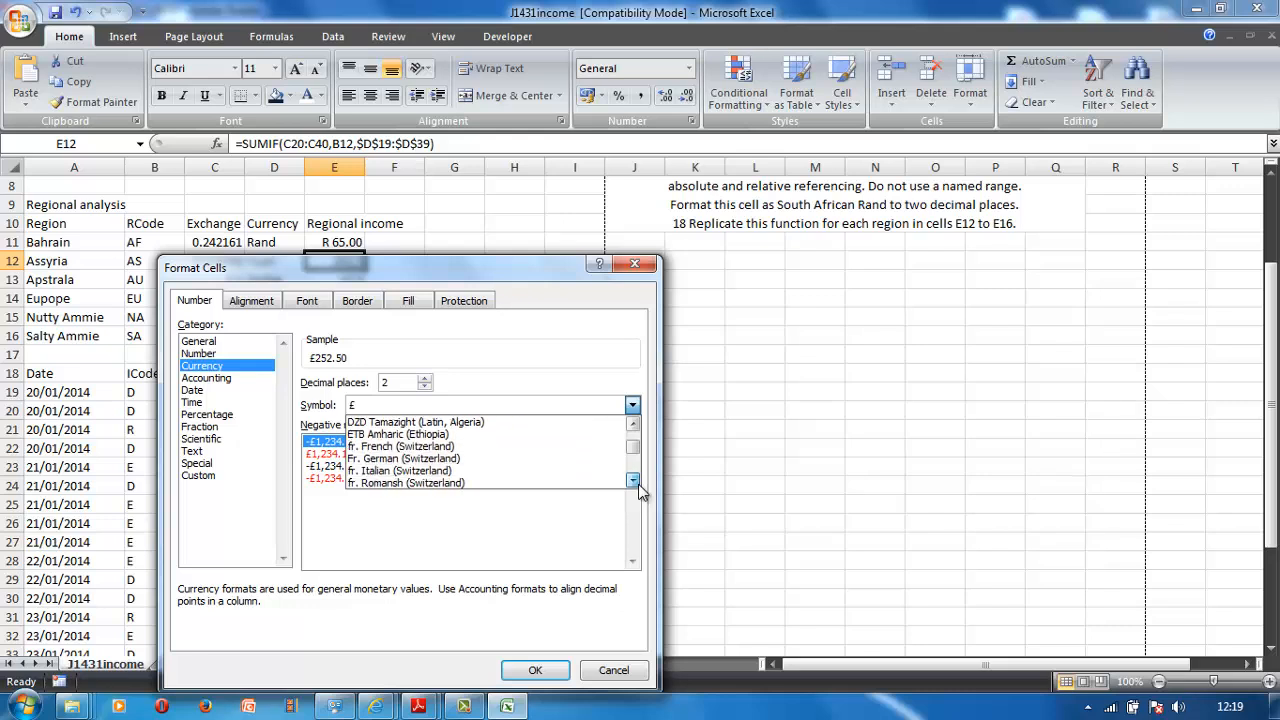
click(633, 480)
click(633, 480)
click(633, 480)
click(633, 480)
click(633, 480)
click(633, 480)
click(633, 480)
click(633, 480)
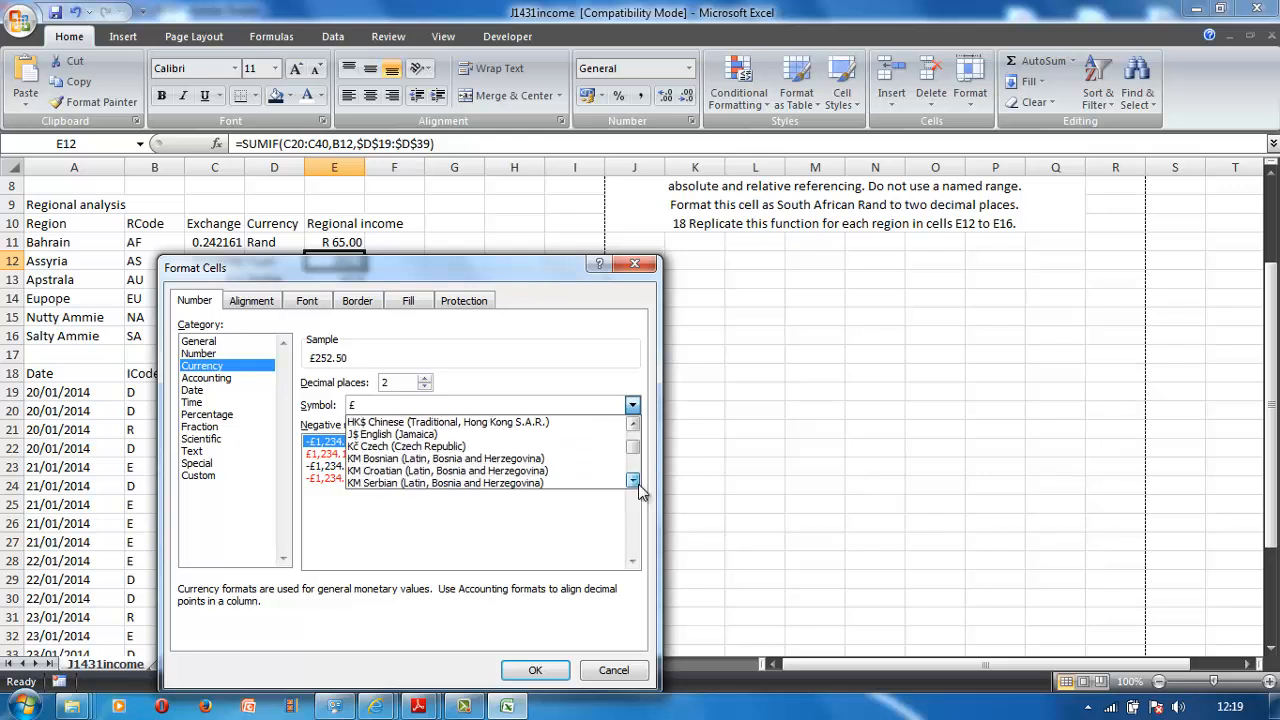
click(633, 480)
click(633, 480)
click(633, 480)
click(633, 480)
click(633, 480)
click(633, 480)
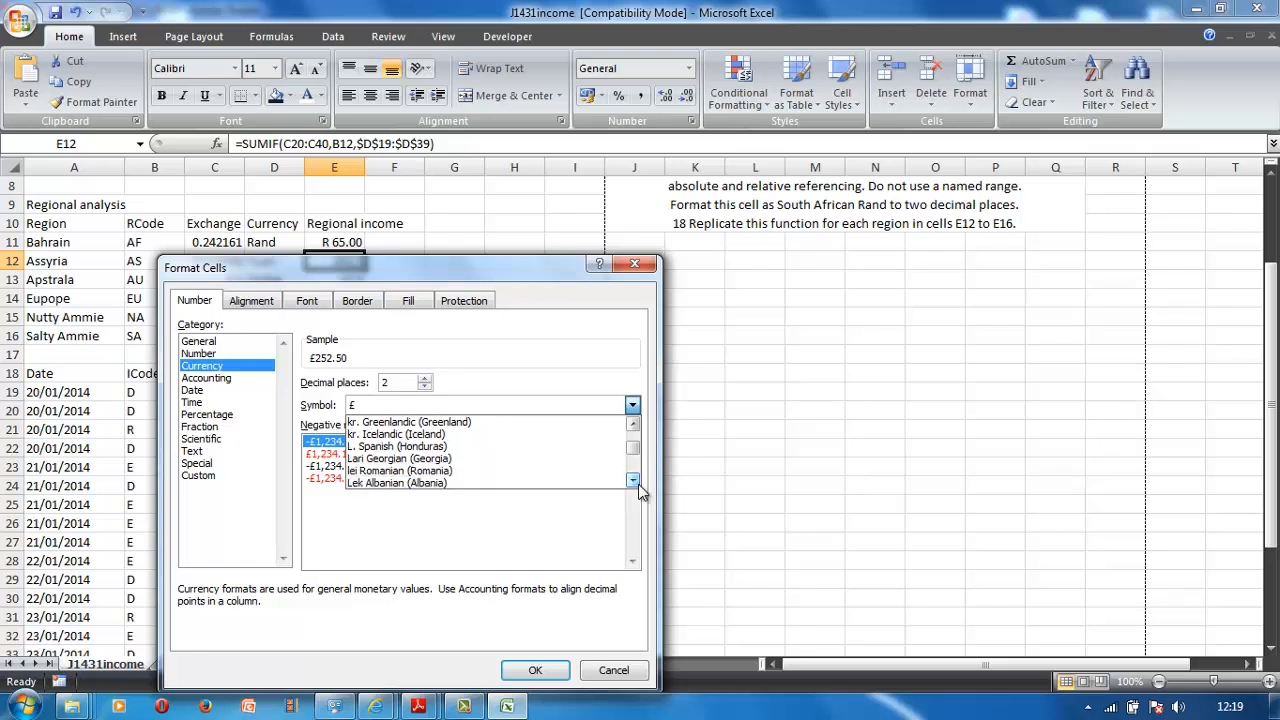
click(634, 481)
click(634, 481)
click(634, 481)
click(634, 481)
click(634, 481)
click(634, 481)
click(634, 481)
click(634, 481)
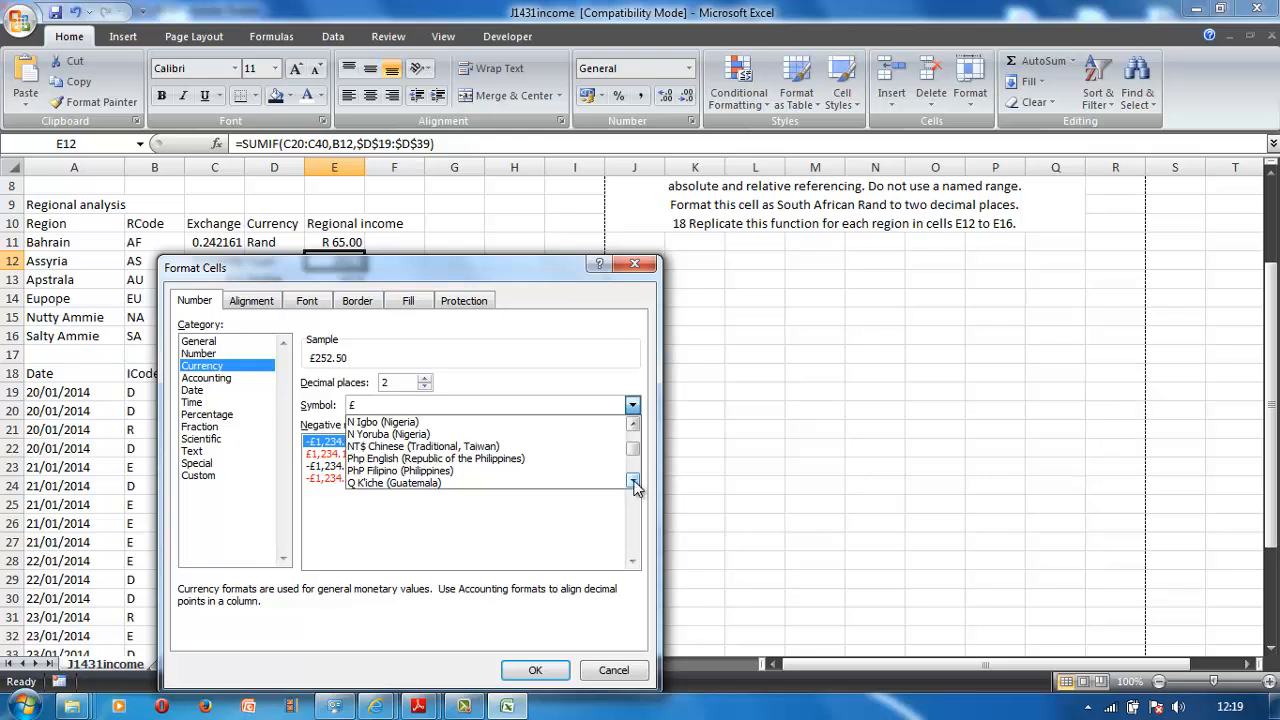
click(634, 482)
click(634, 482)
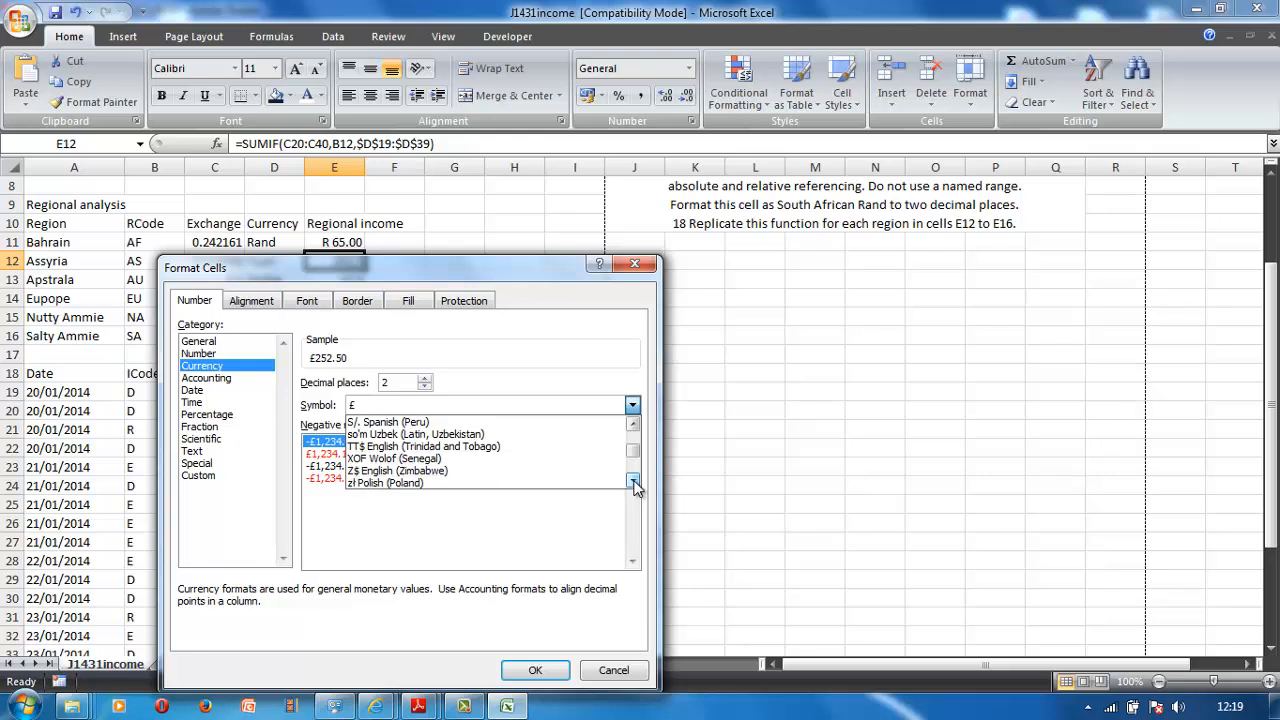
click(634, 482)
click(634, 482)
click(634, 482)
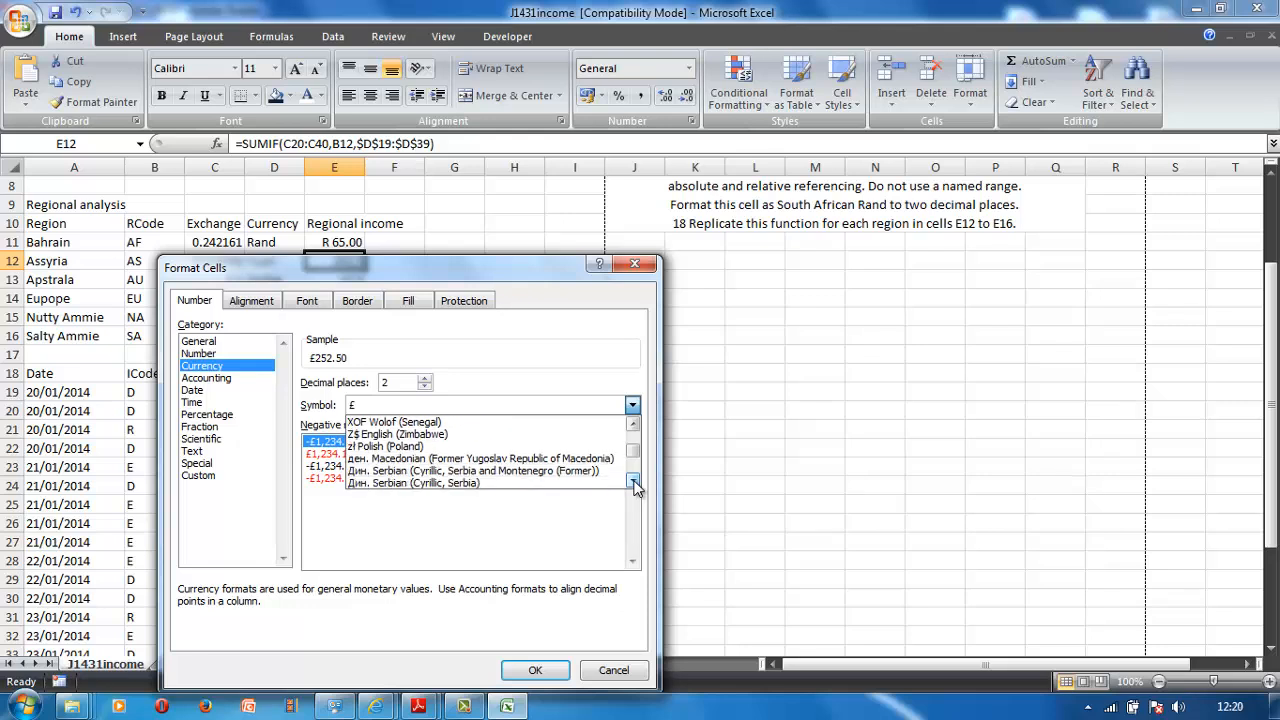
click(634, 482)
click(634, 482)
click(634, 482)
click(634, 482)
click(633, 481)
click(633, 481)
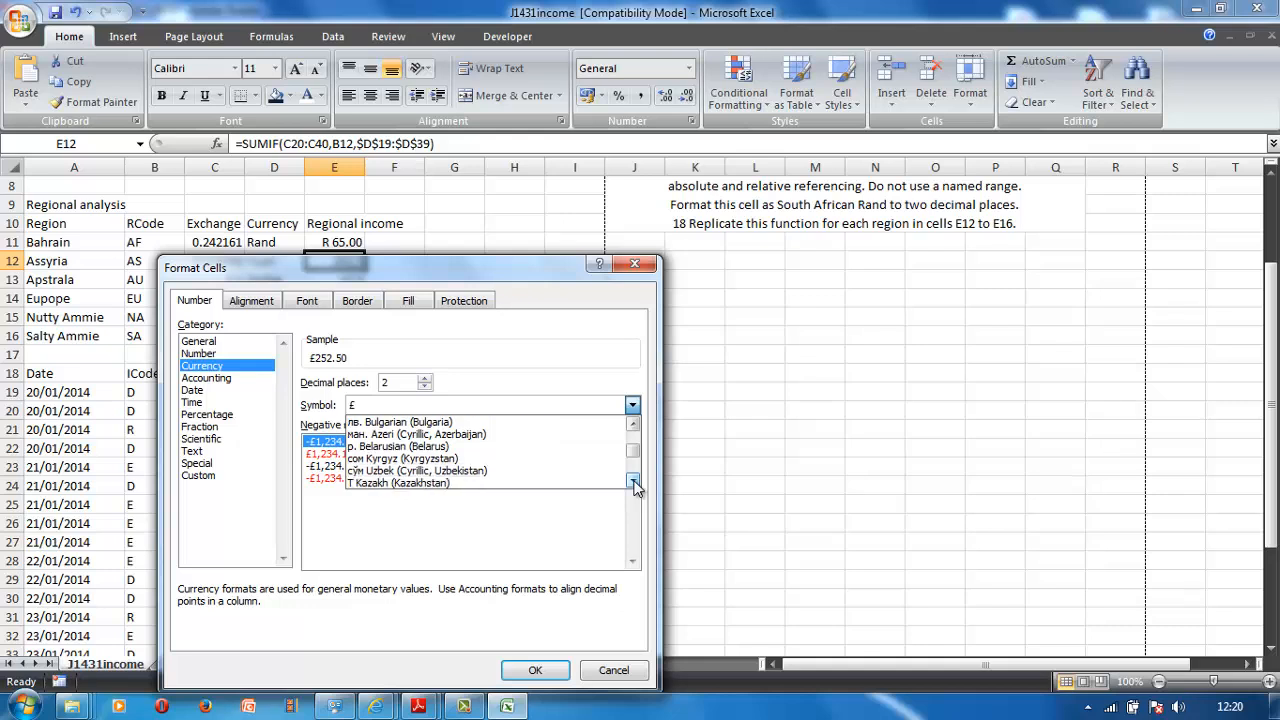
click(633, 481)
click(633, 481)
click(633, 481)
click(633, 481)
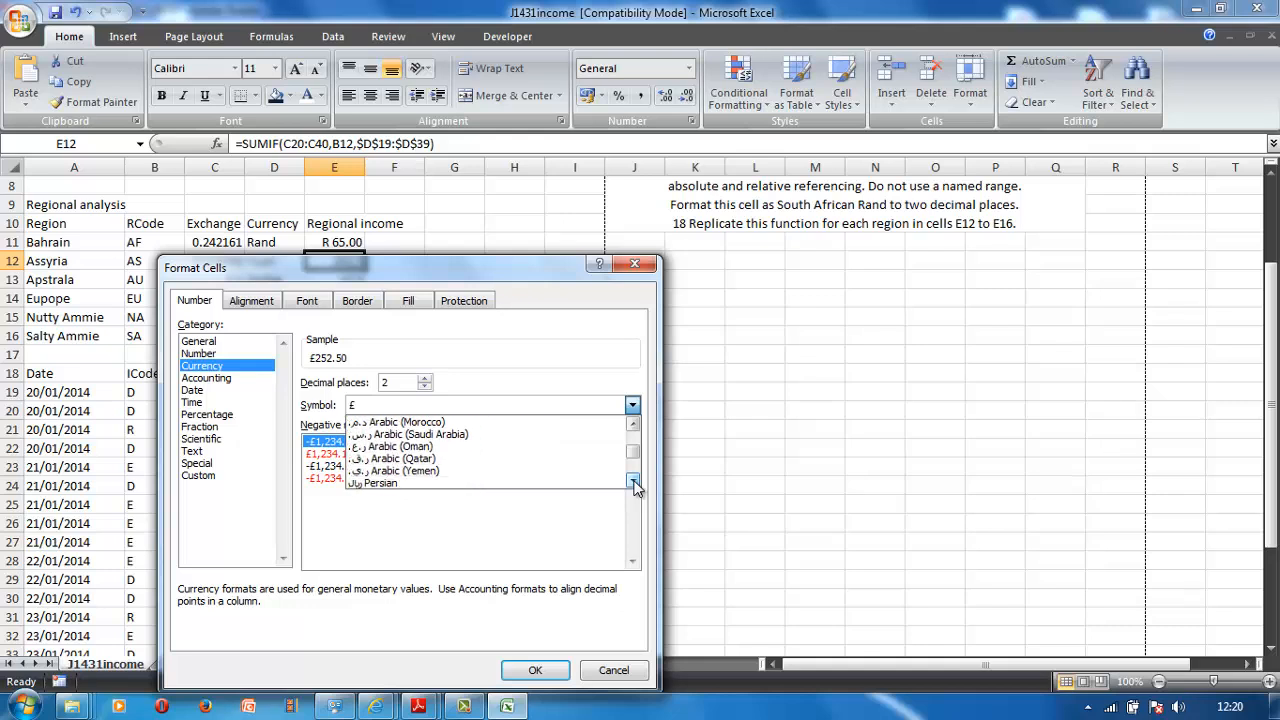
click(633, 481)
click(633, 481)
click(633, 481)
click(633, 481)
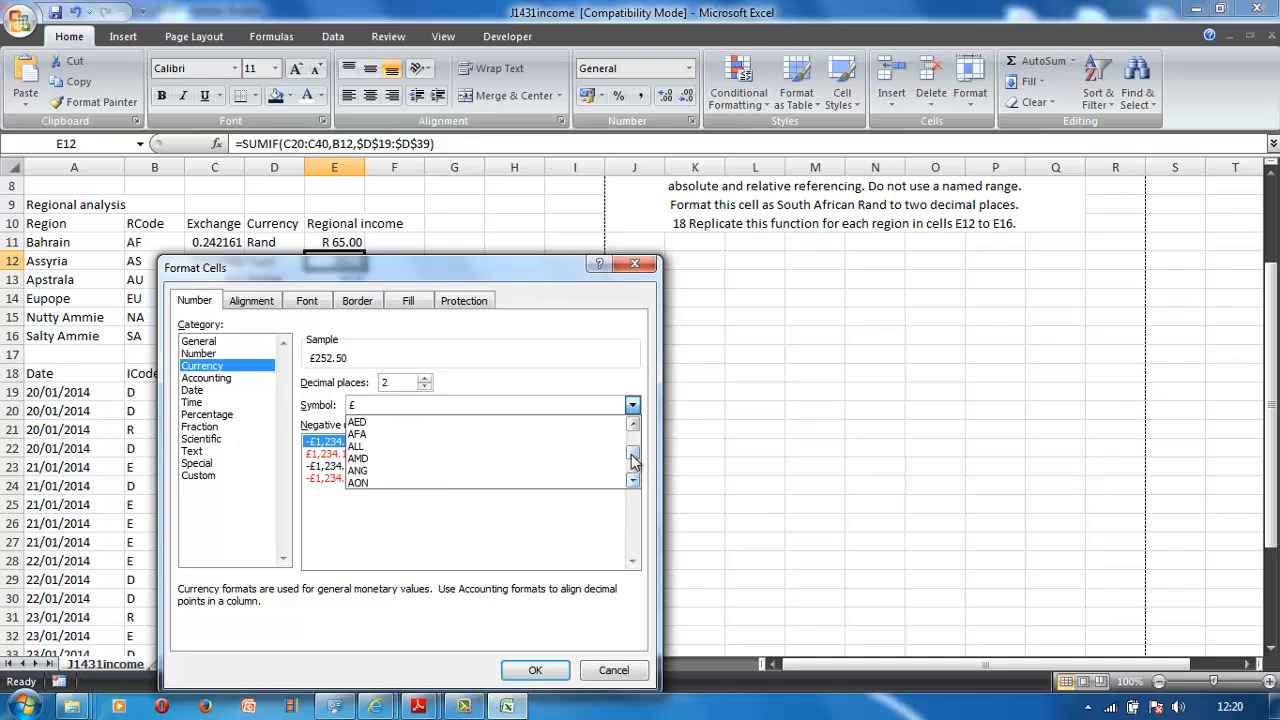
drag(633, 453, 633, 447)
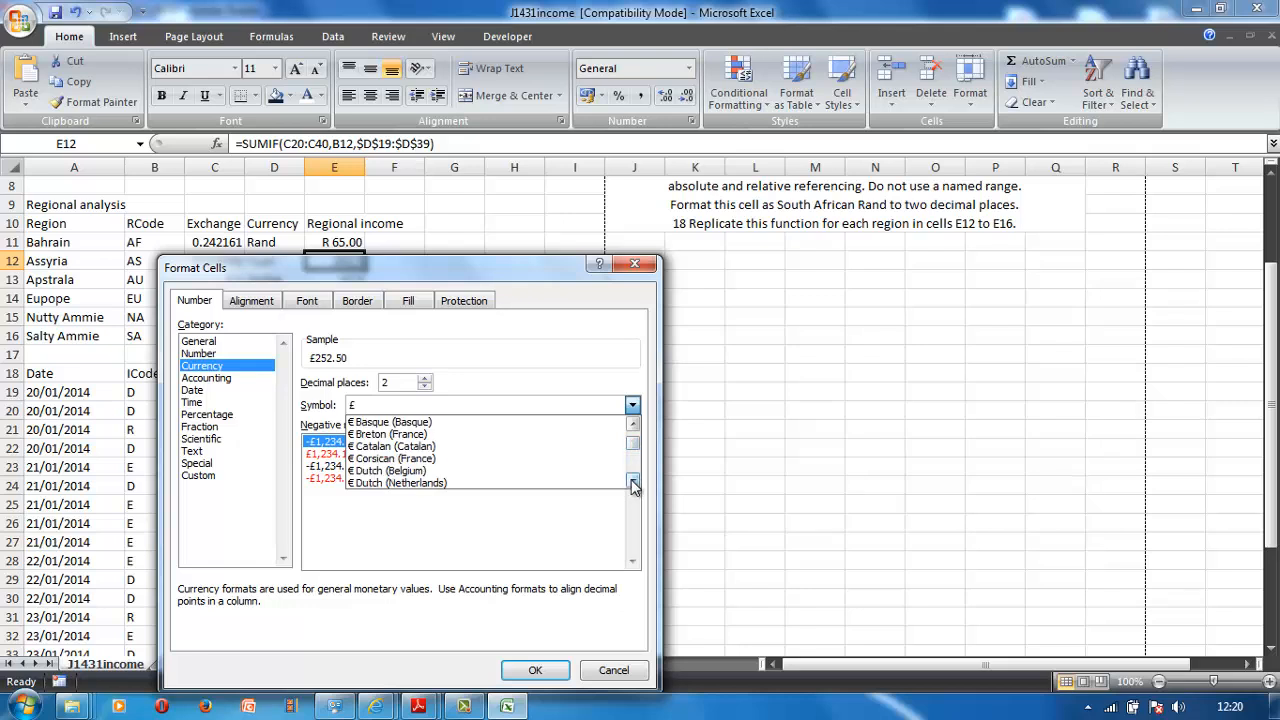
click(633, 481)
click(633, 481)
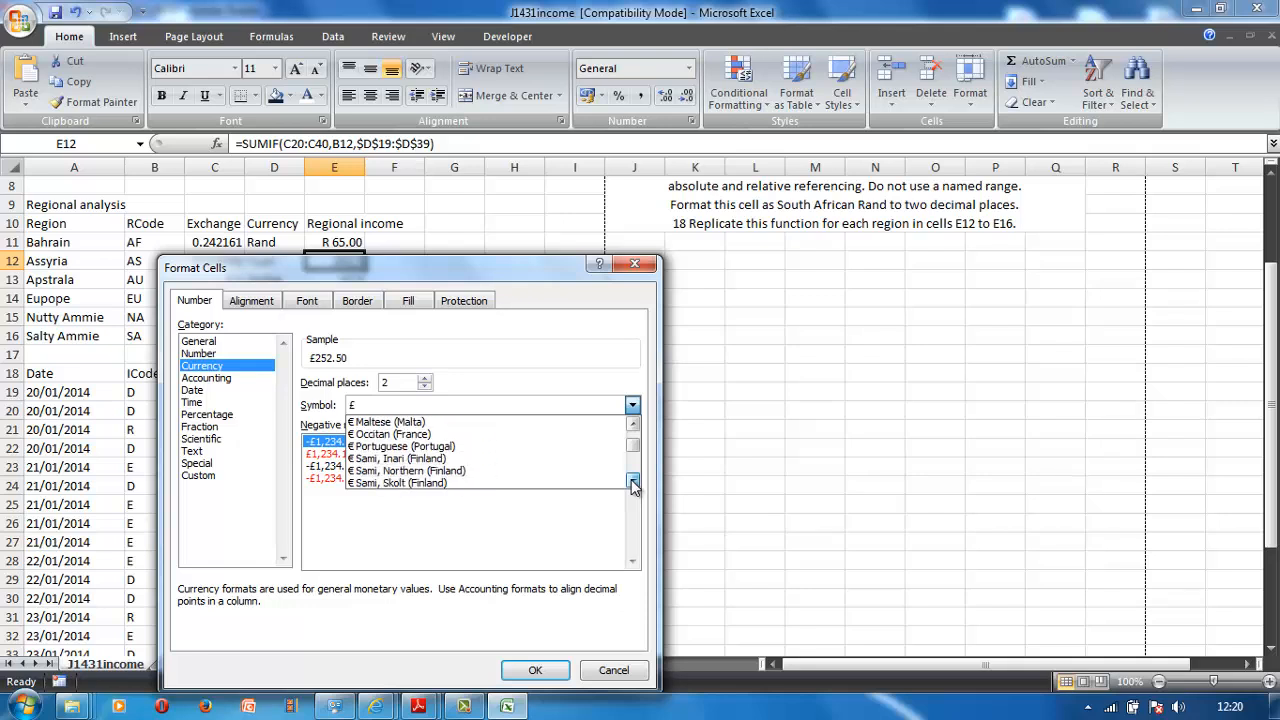
click(633, 484)
click(633, 484)
click(633, 484)
click(633, 484)
click(633, 484)
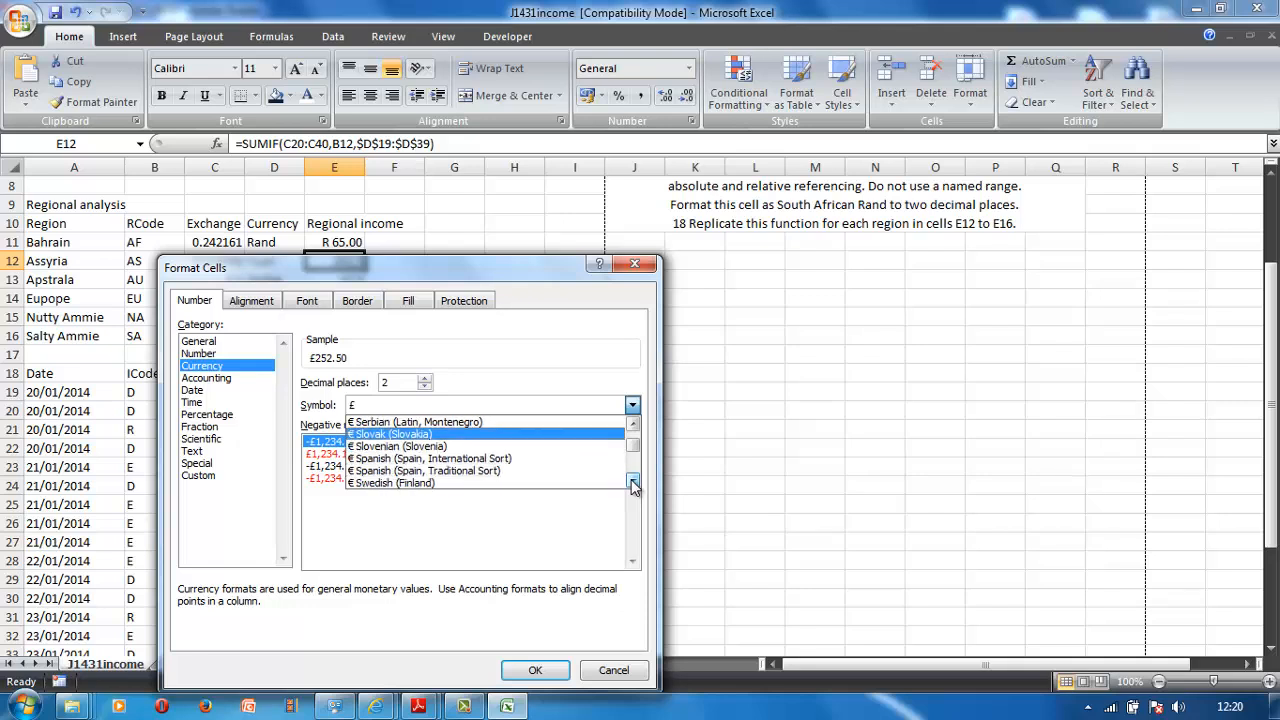
click(633, 484)
click(633, 484)
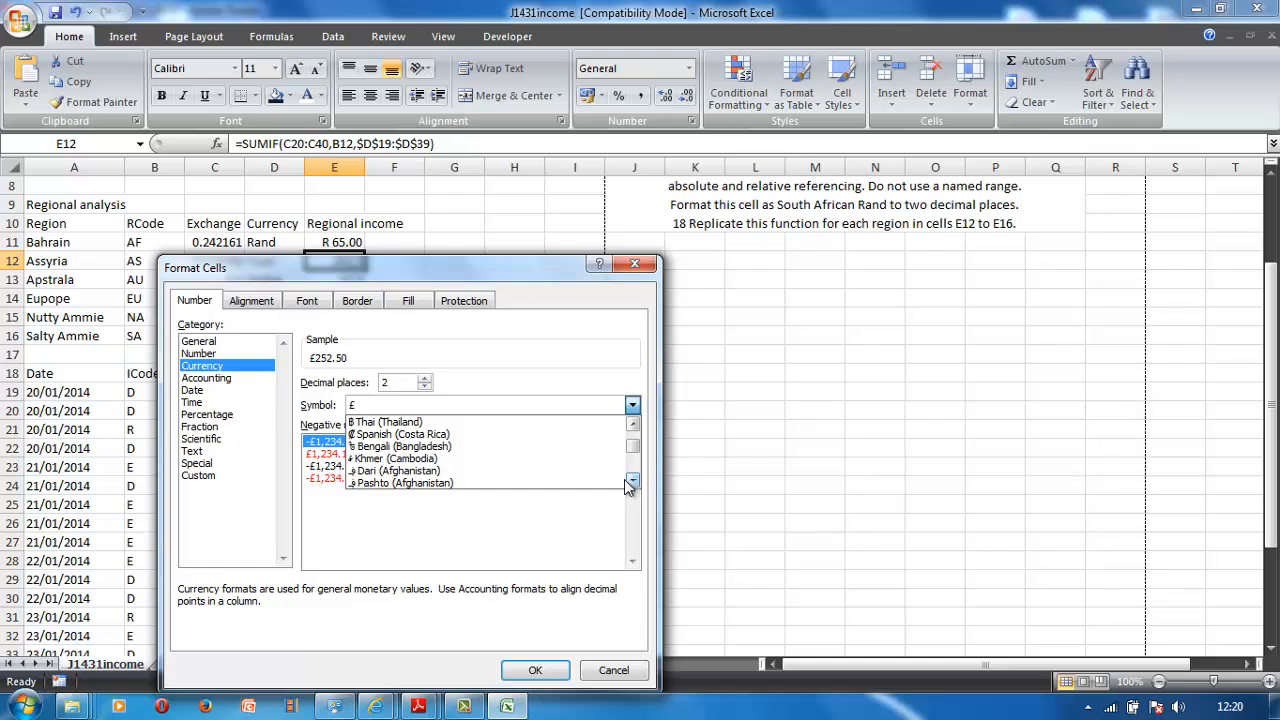
click(633, 484)
click(633, 484)
click(633, 484)
click(633, 484)
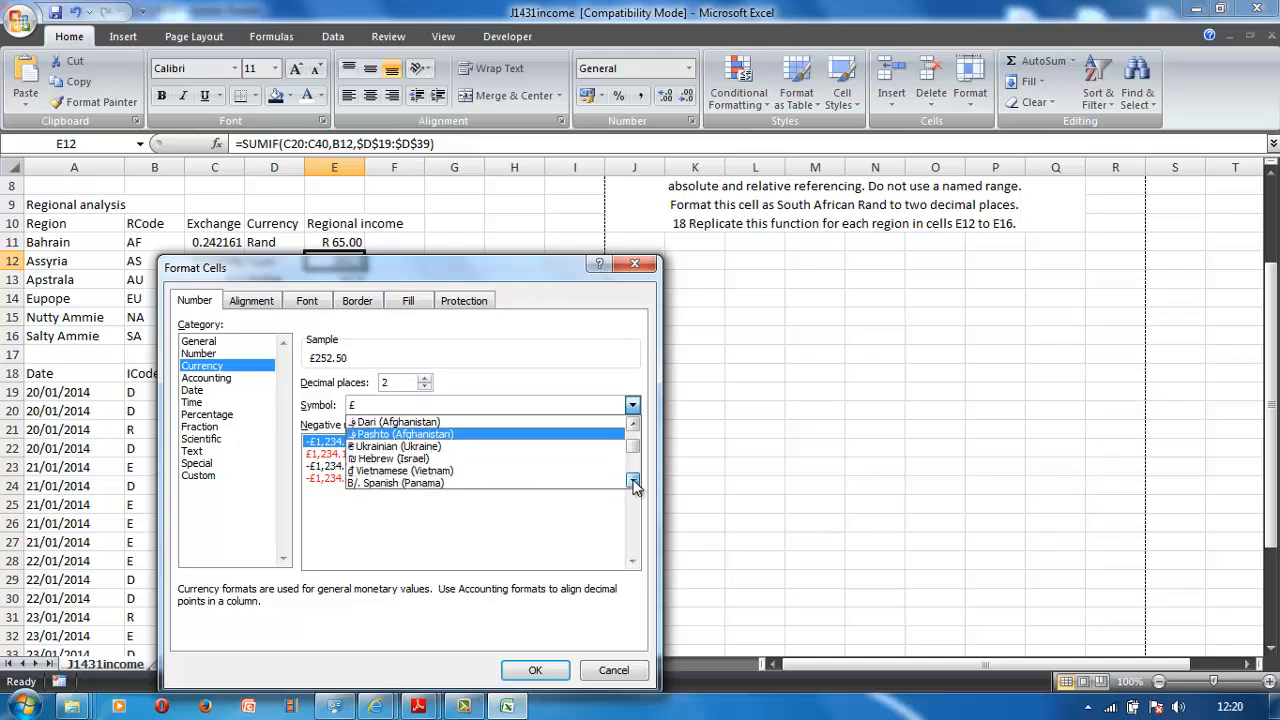
click(633, 484)
click(633, 484)
click(633, 484)
click(633, 484)
click(633, 484)
click(633, 484)
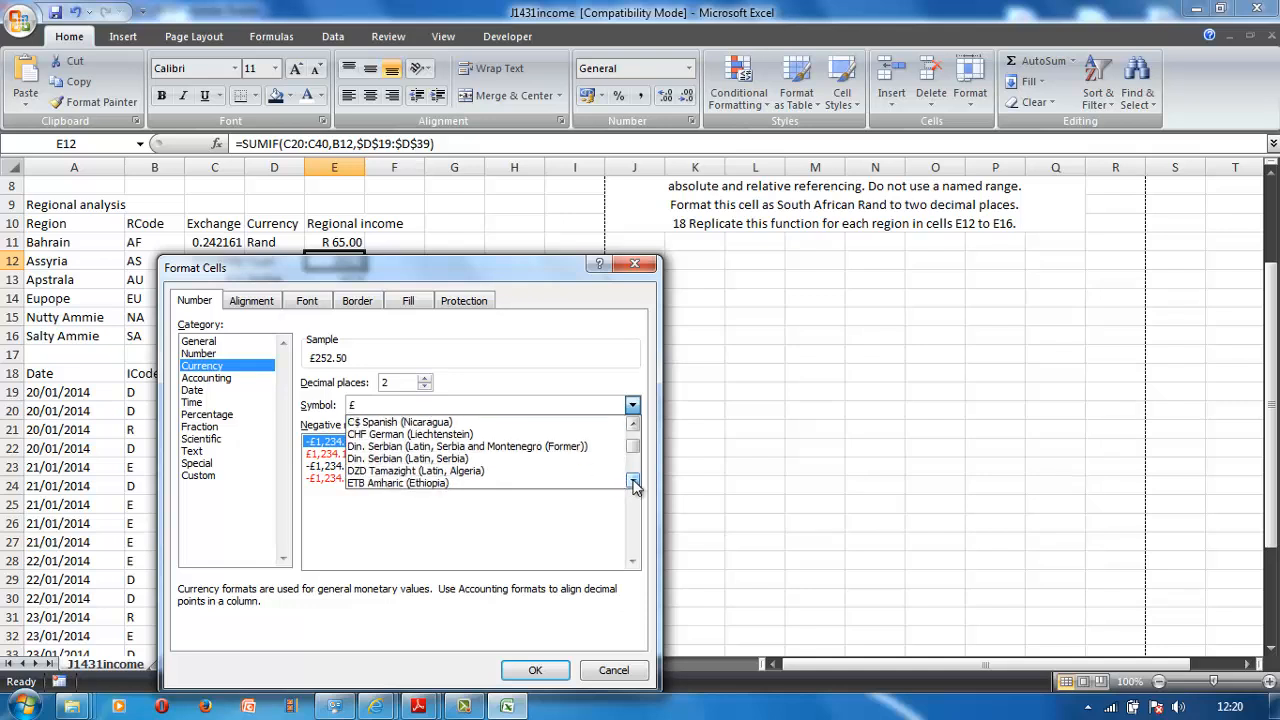
click(633, 484)
click(633, 484)
click(633, 484)
click(633, 484)
click(633, 484)
click(633, 484)
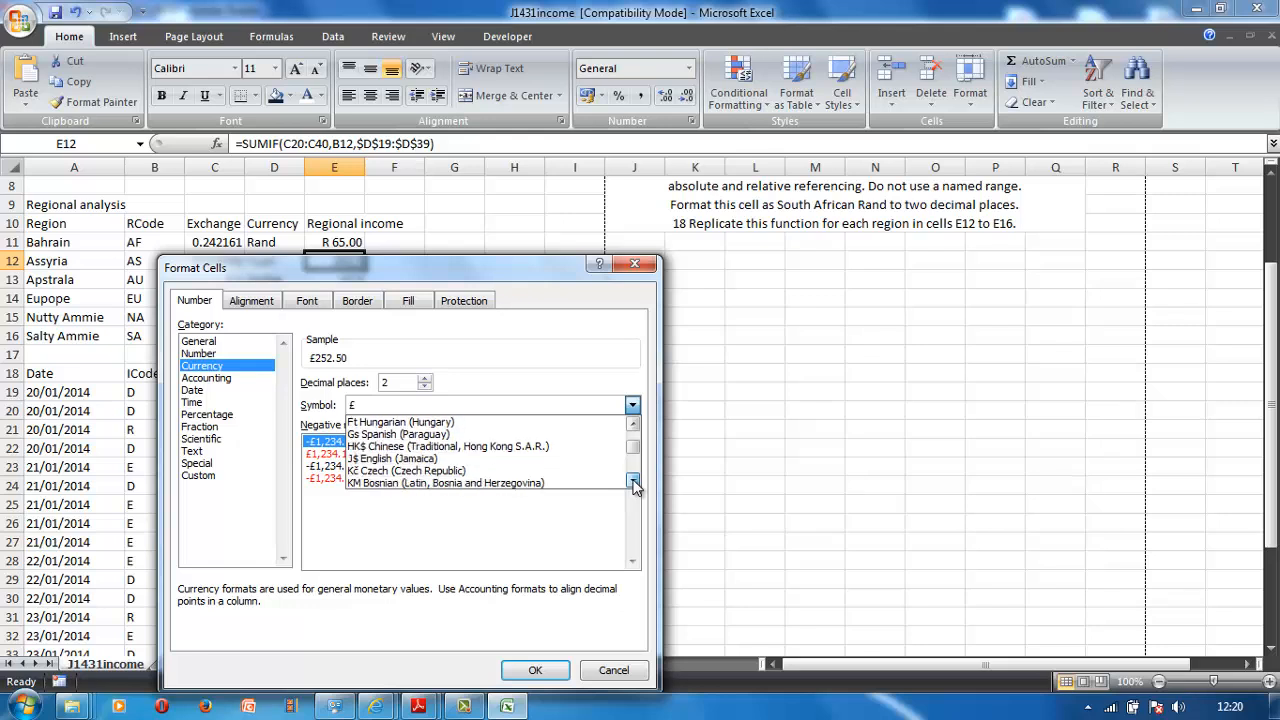
click(633, 484)
click(633, 484)
click(633, 484)
click(633, 484)
click(633, 484)
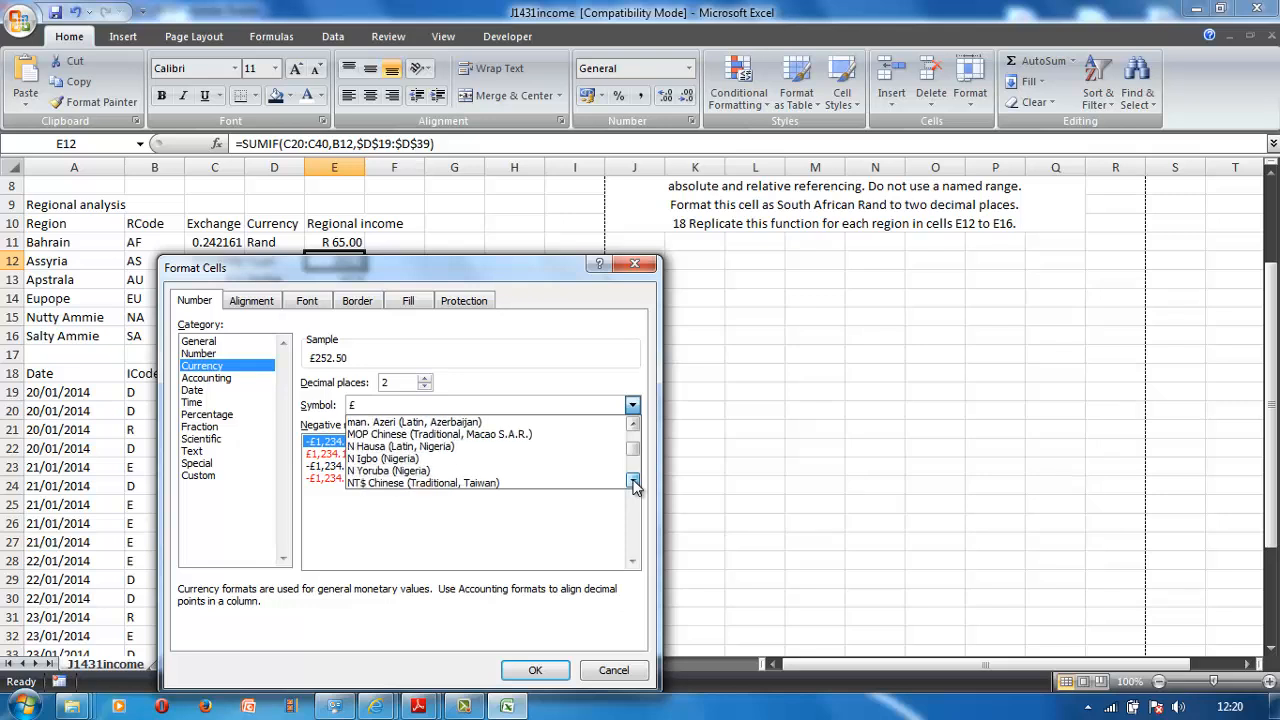
click(633, 484)
click(633, 484)
click(633, 484)
click(633, 484)
click(633, 484)
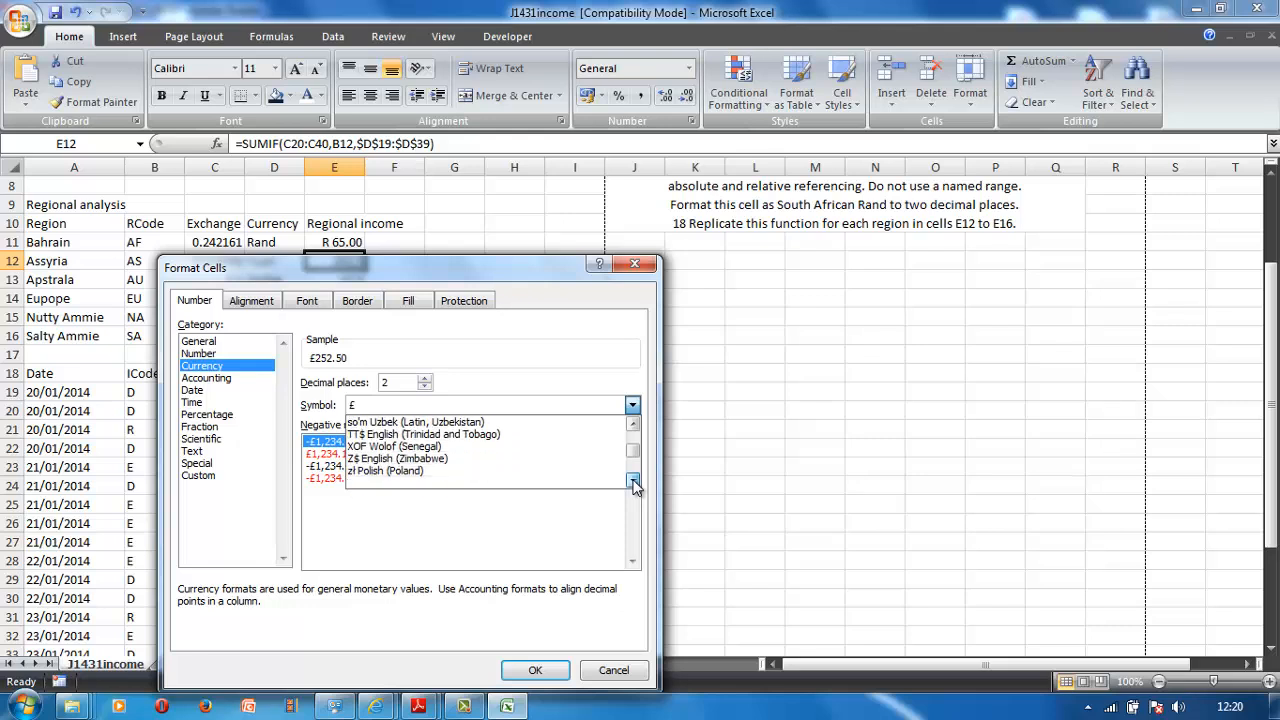
click(633, 484)
click(633, 484)
click(633, 484)
click(633, 484)
click(633, 484)
click(633, 484)
click(633, 484)
click(633, 484)
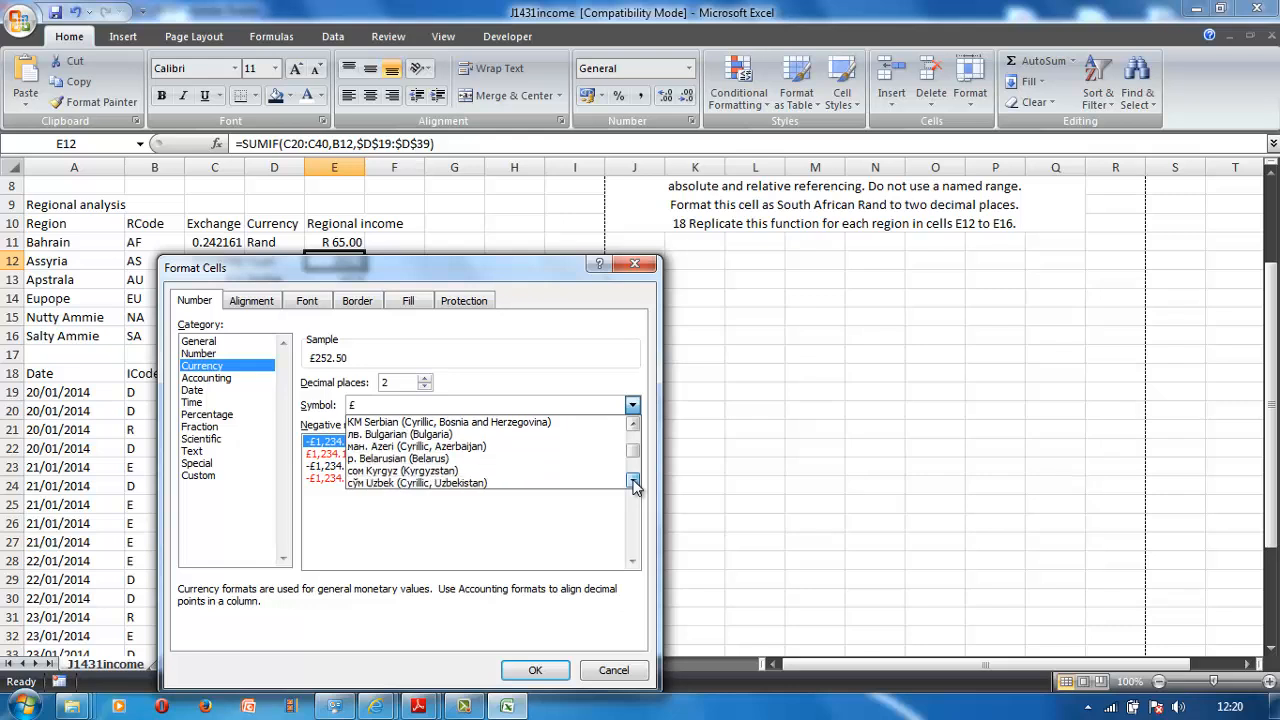
click(633, 484)
click(633, 484)
click(633, 484)
click(633, 484)
click(633, 484)
click(633, 484)
click(633, 484)
click(633, 484)
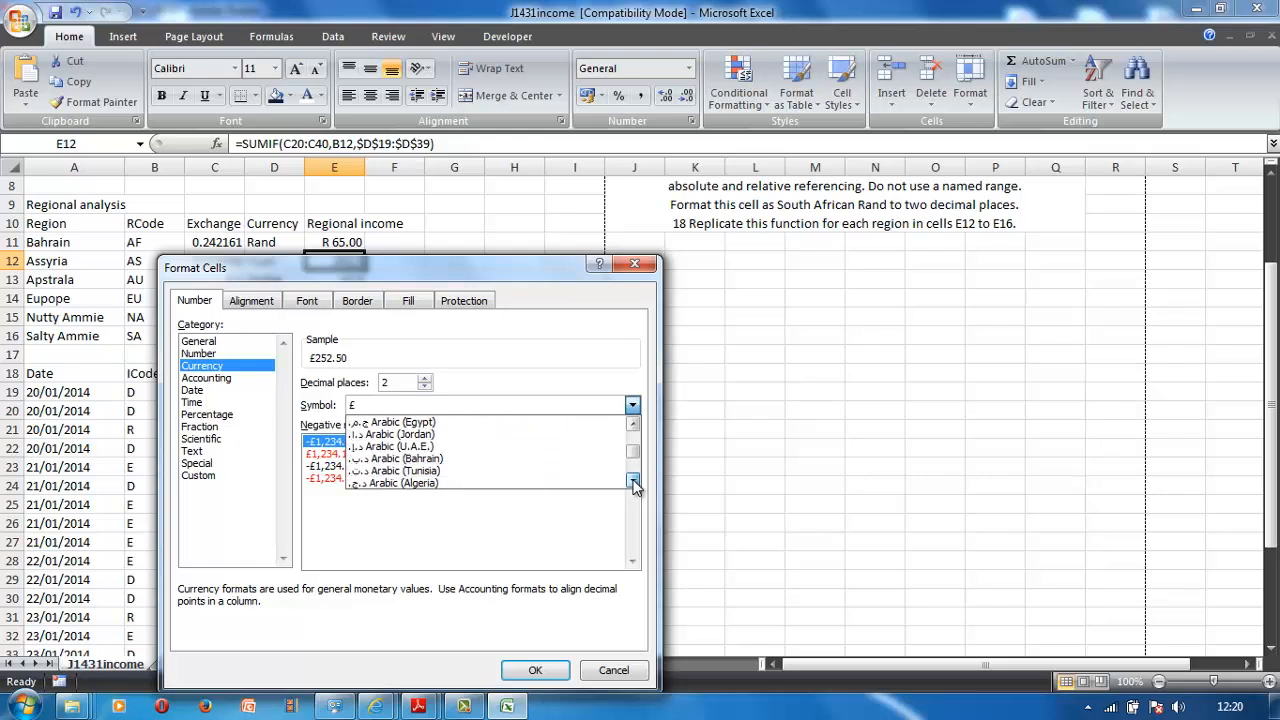
click(633, 484)
click(633, 484)
click(633, 484)
click(633, 484)
click(633, 484)
click(633, 484)
click(633, 484)
click(633, 484)
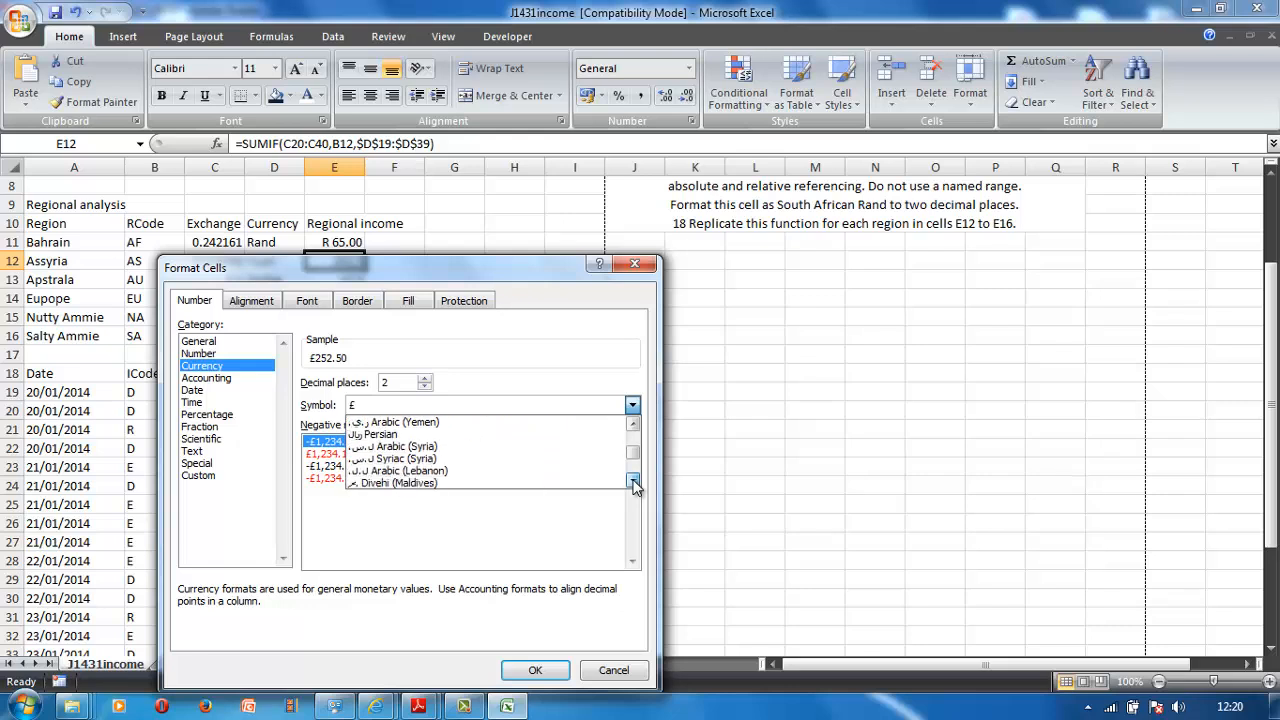
click(633, 484)
click(633, 484)
click(633, 484)
click(633, 484)
click(633, 484)
click(633, 484)
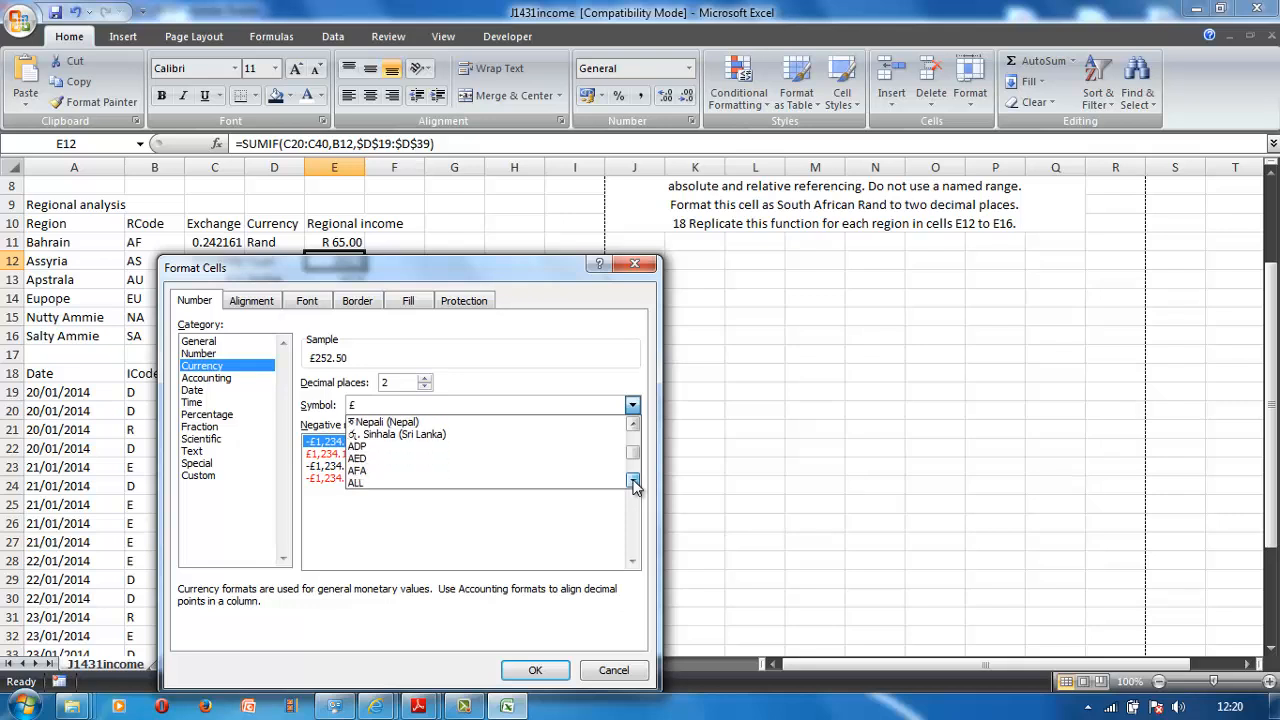
click(633, 484)
click(633, 484)
click(633, 484)
click(633, 484)
click(633, 484)
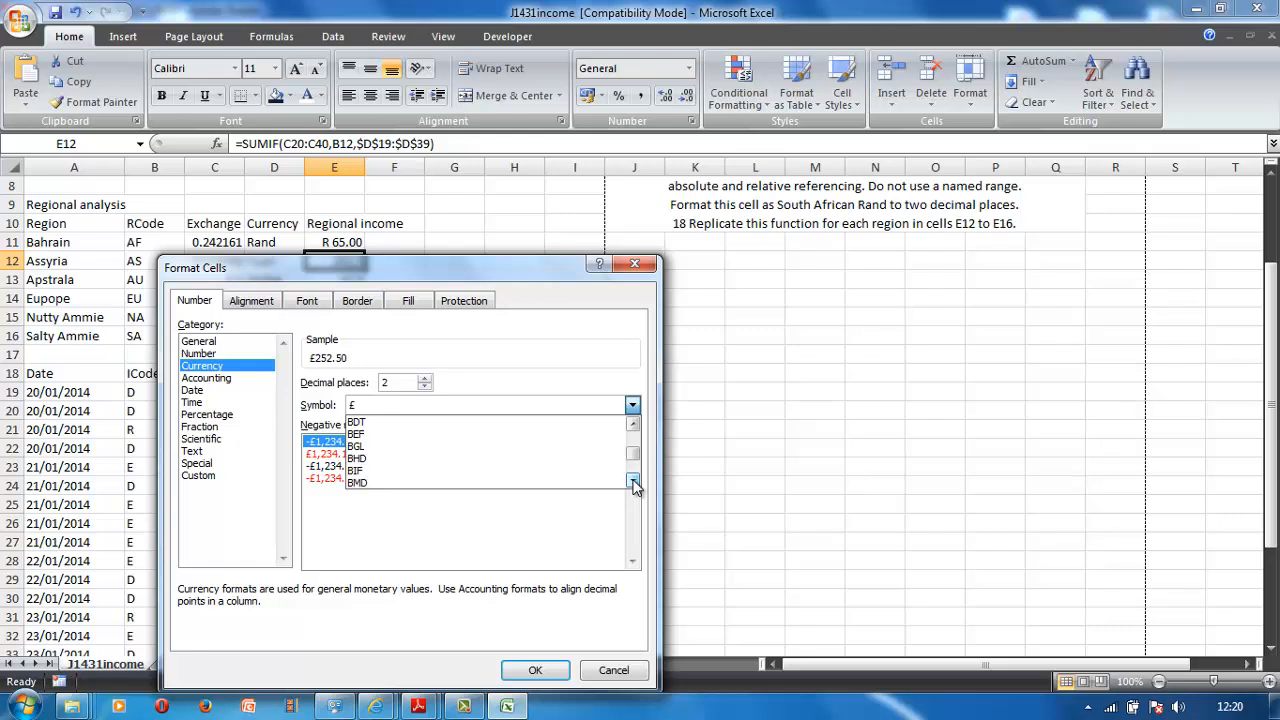
click(633, 484)
click(633, 484)
click(633, 484)
click(633, 484)
click(633, 484)
click(633, 484)
click(633, 484)
click(633, 484)
click(633, 484)
click(474, 446)
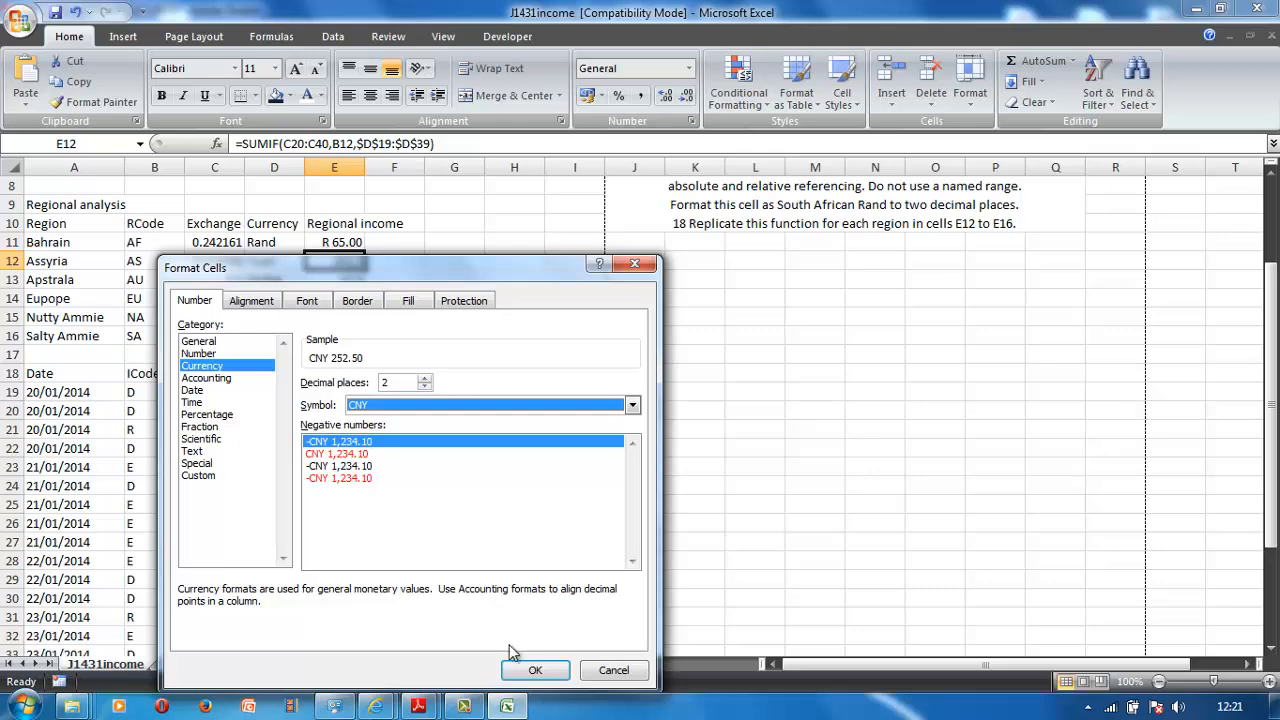
click(523, 668)
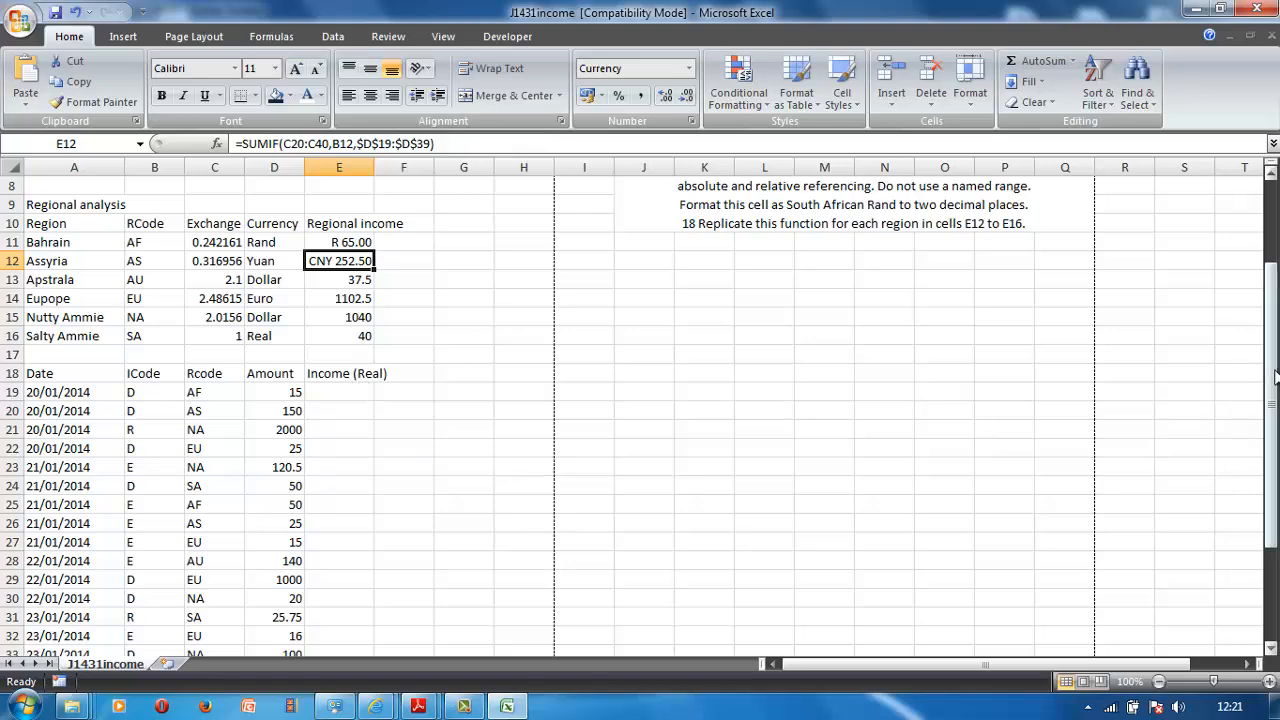
drag(1275, 375, 1249, 286)
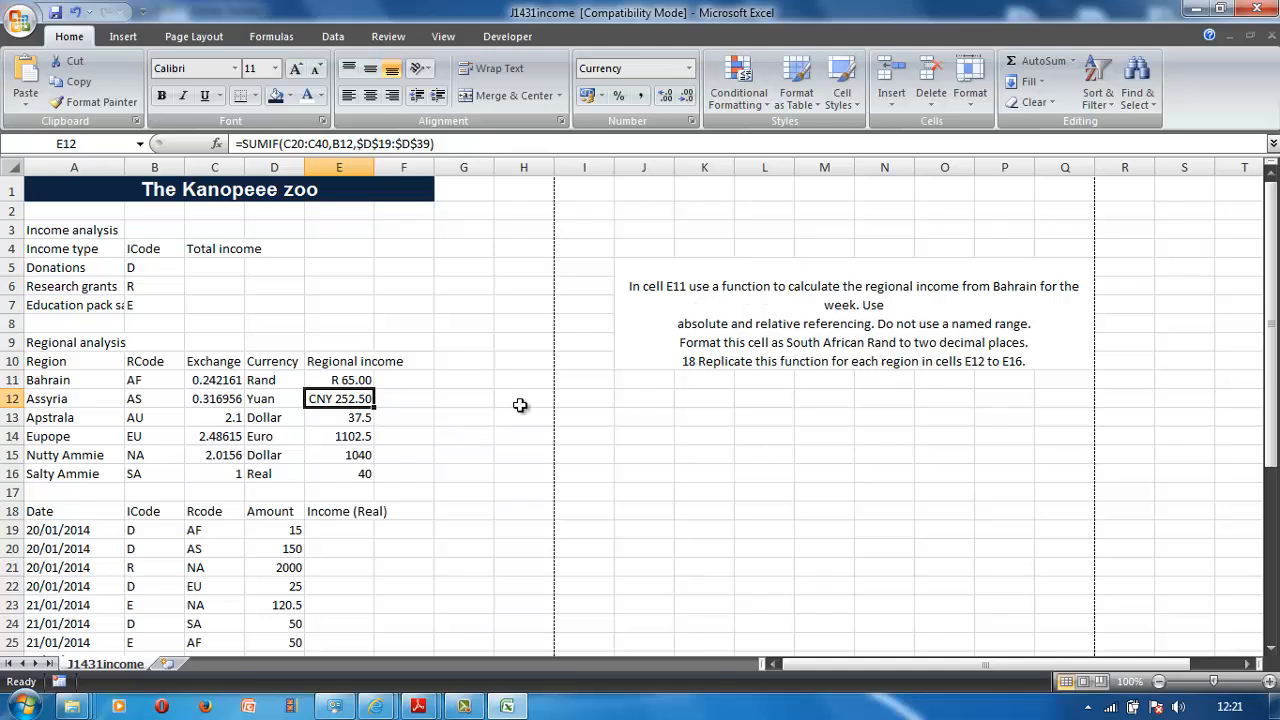
click(360, 381)
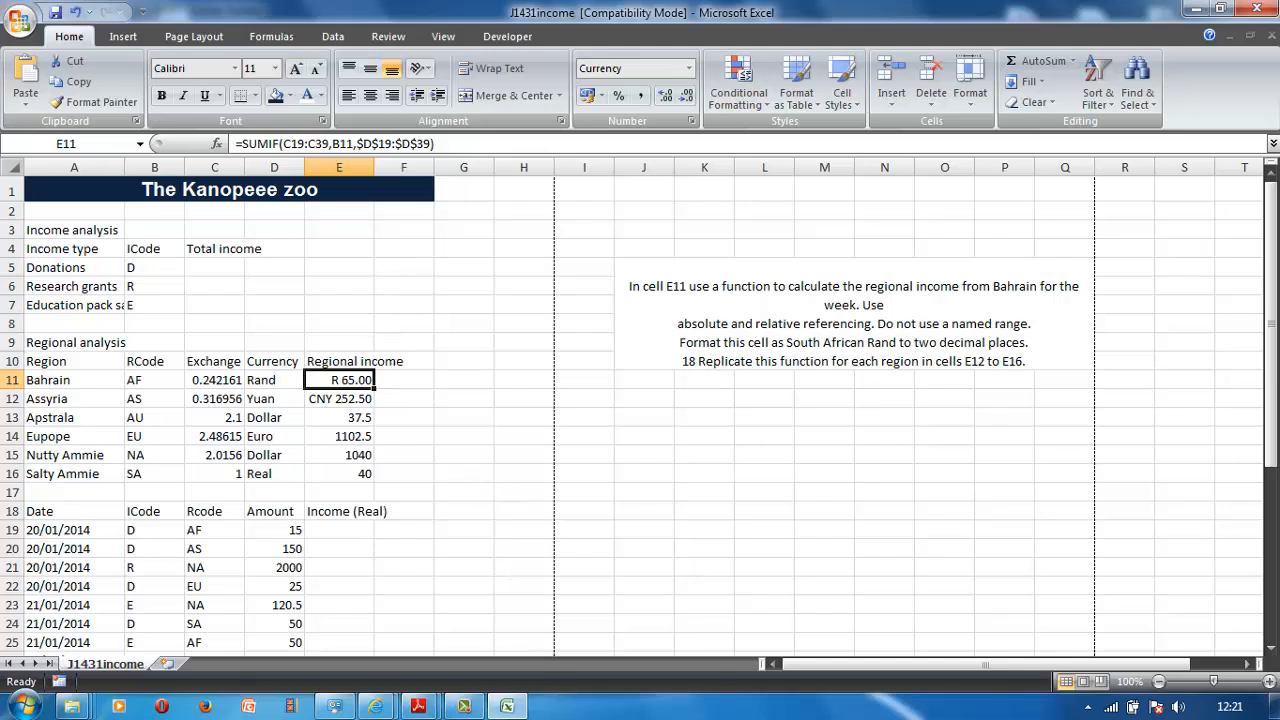
click(468, 707)
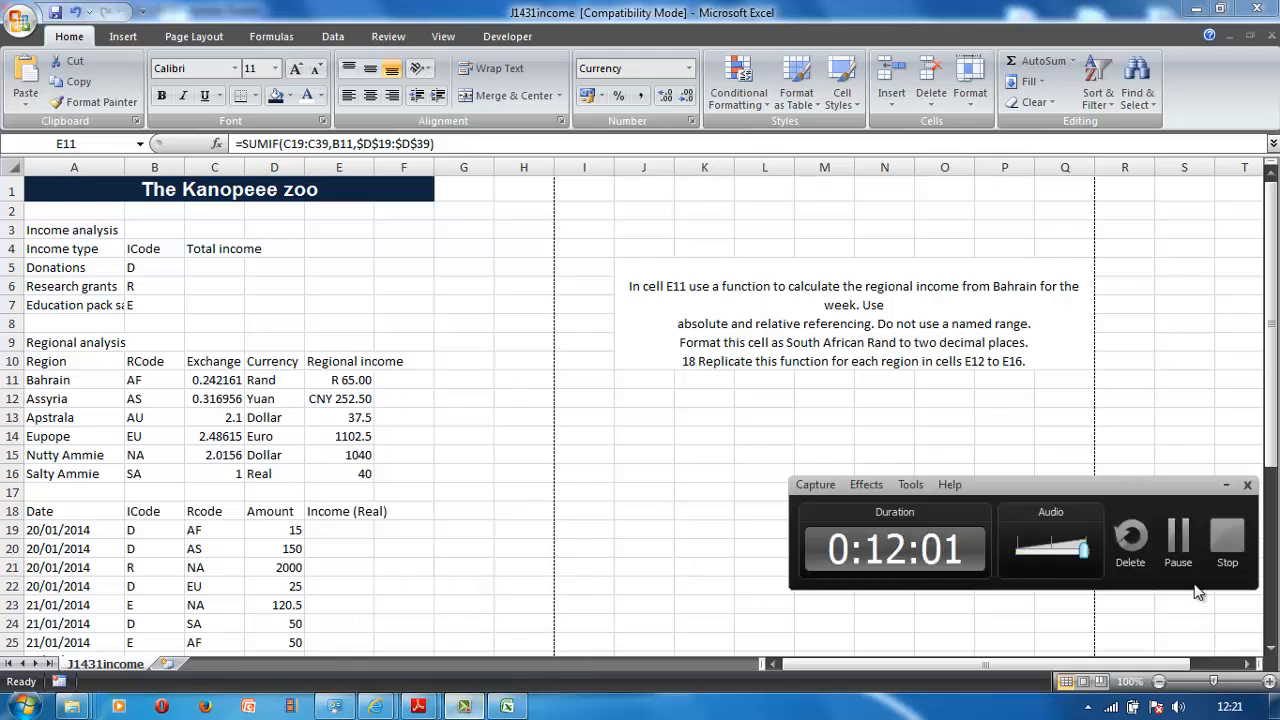
click(1178, 540)
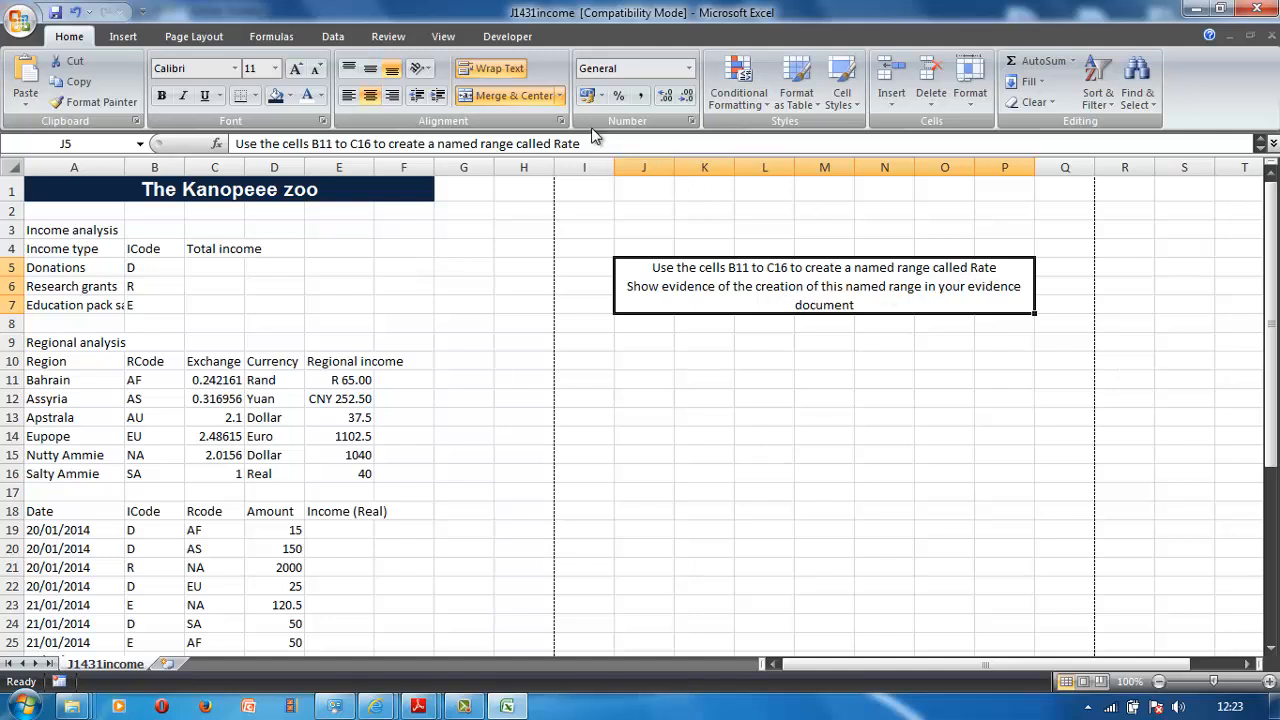
Replace the range name Rate with Code in the instruction text in J5.
drag(584, 143, 557, 143)
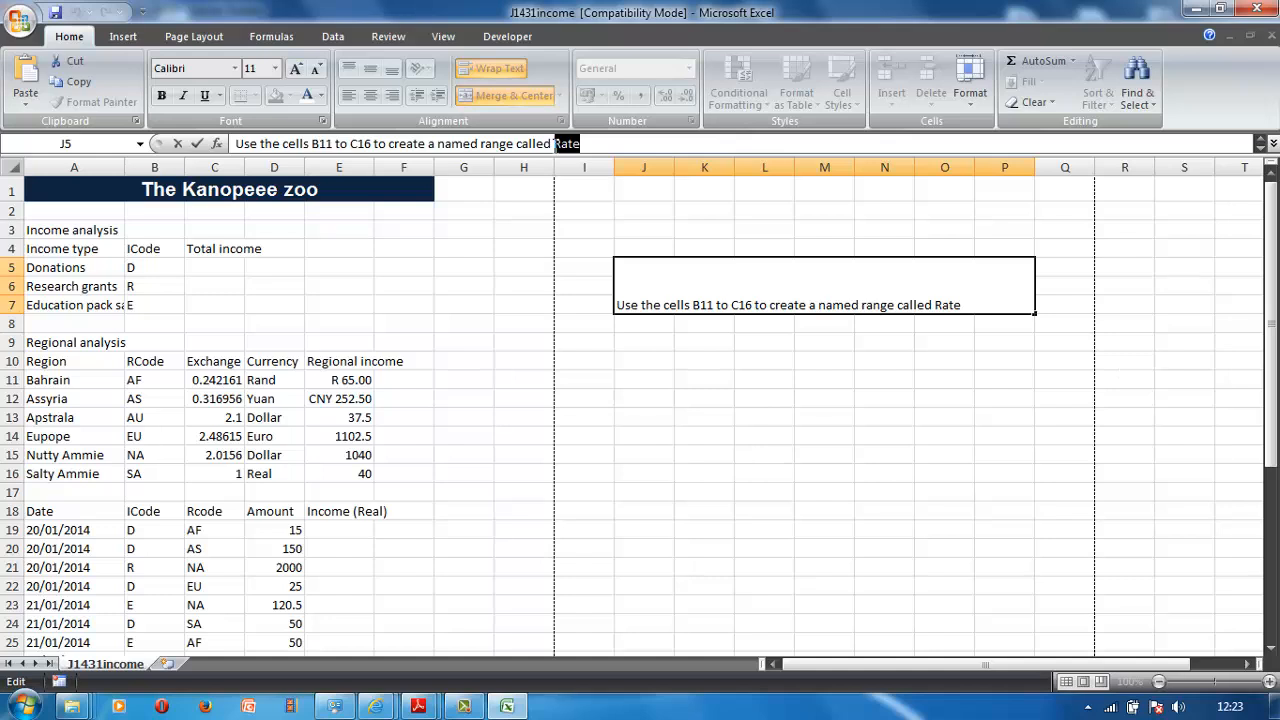
text(Code)
key(Return)
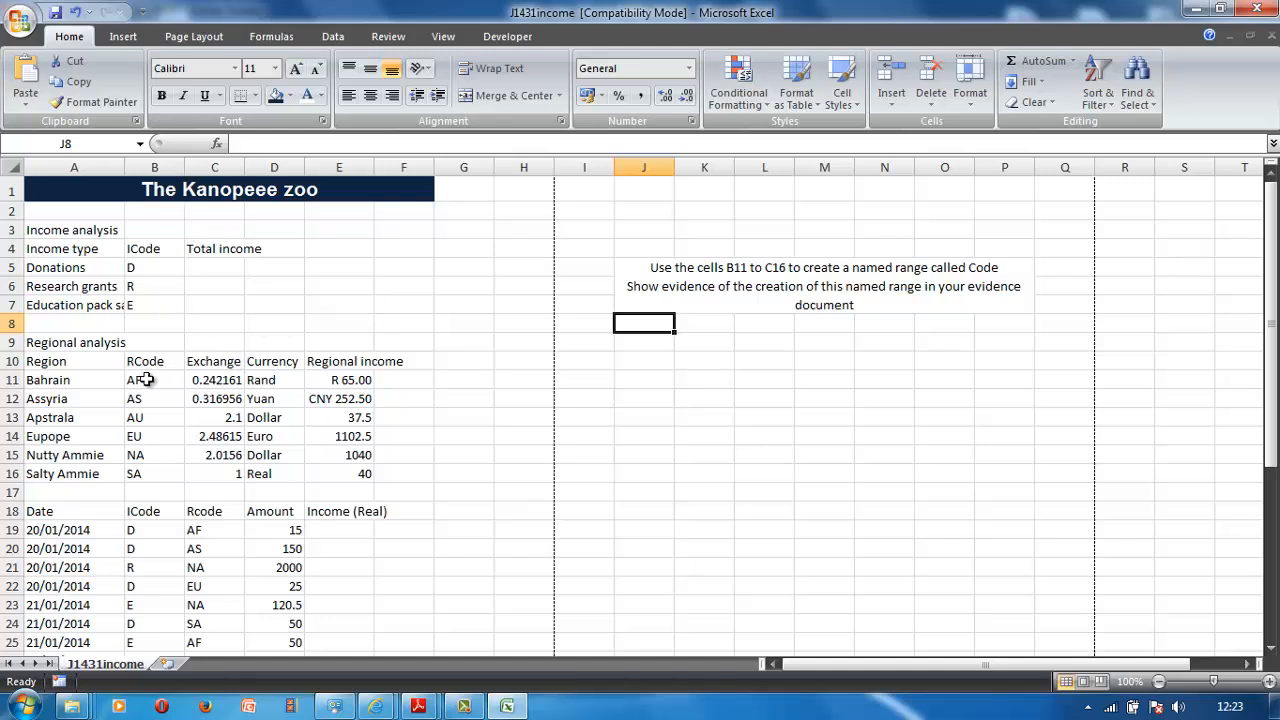
Create a named range called Code from the RCode cells B11 to B16 and reselect them to check the name.
drag(143, 380, 152, 474)
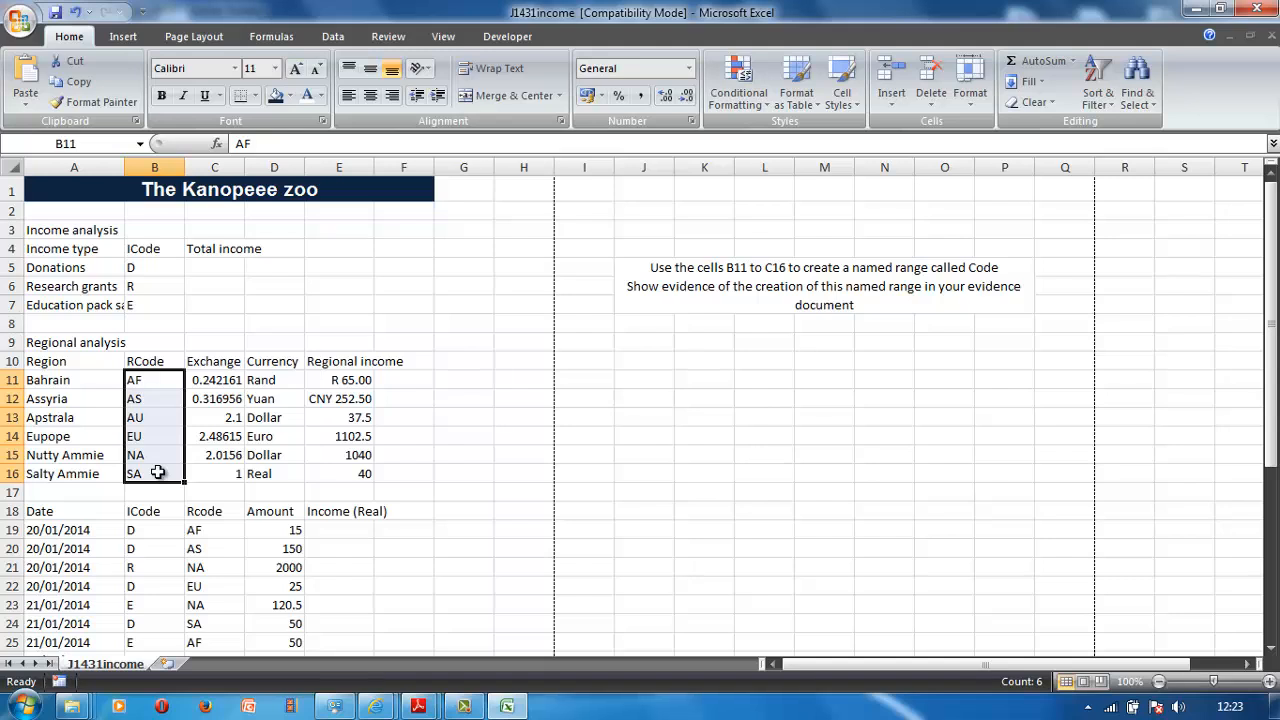
click(77, 142)
text(Code)
key(Return)
click(88, 143)
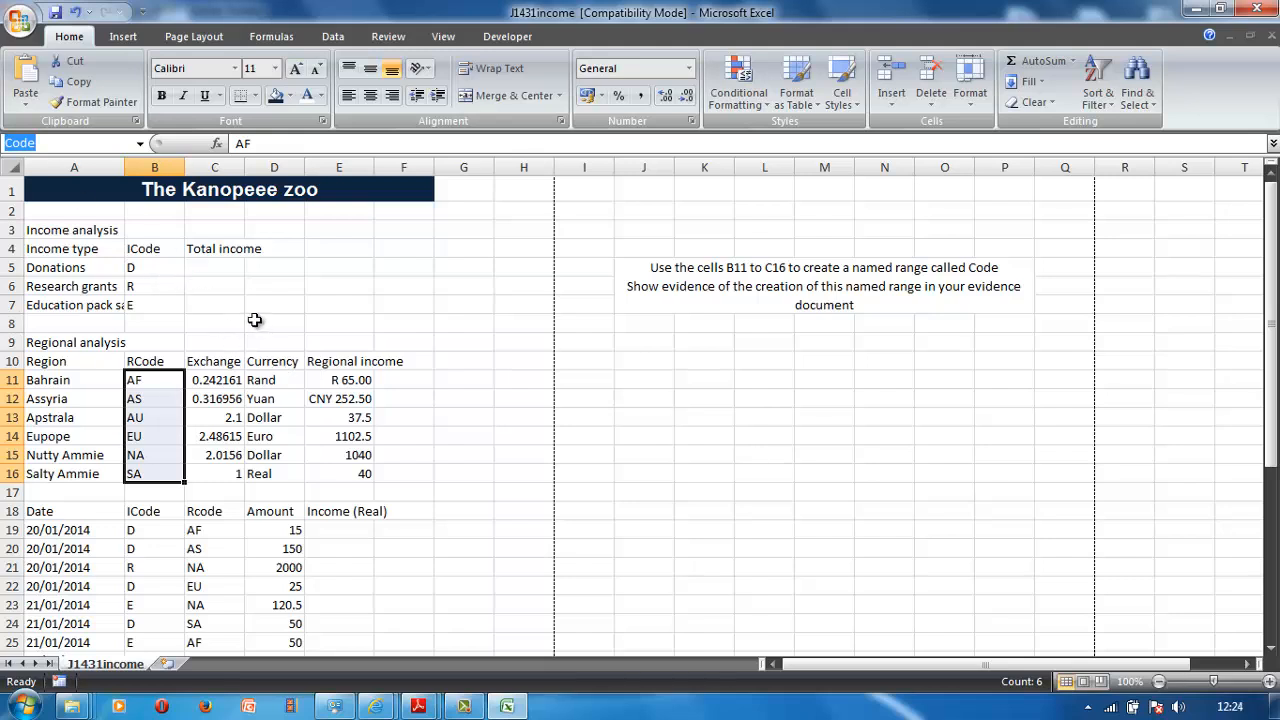
key(BackSpace)
click(268, 395)
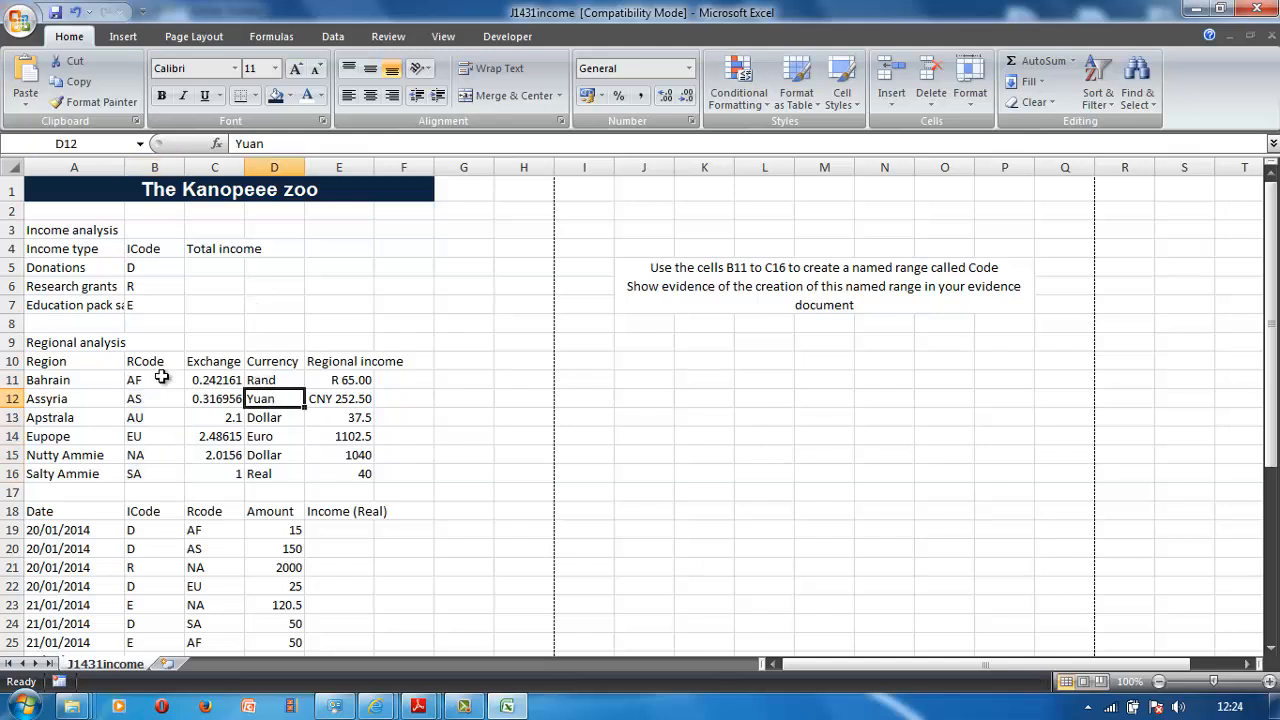
drag(155, 381, 170, 473)
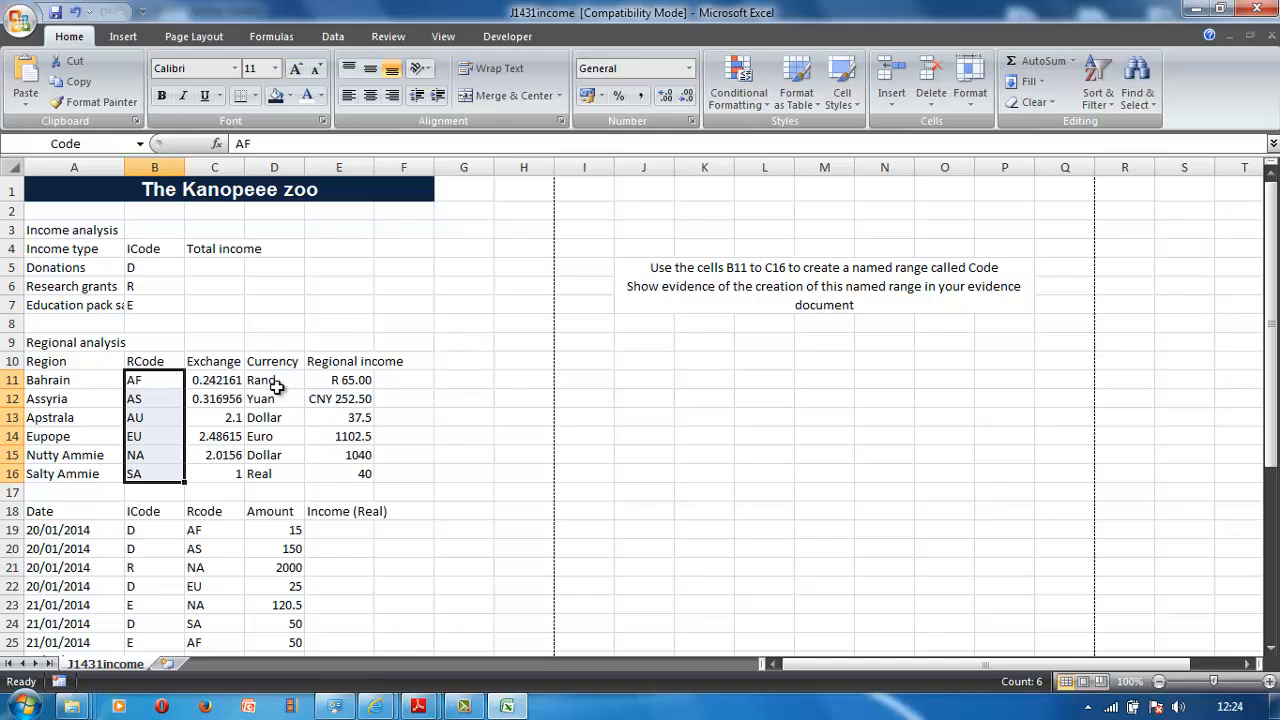
Check the range names of the Currency, Exchange and RCode cells in rows 11 to 16, one column at a time.
drag(270, 380, 278, 469)
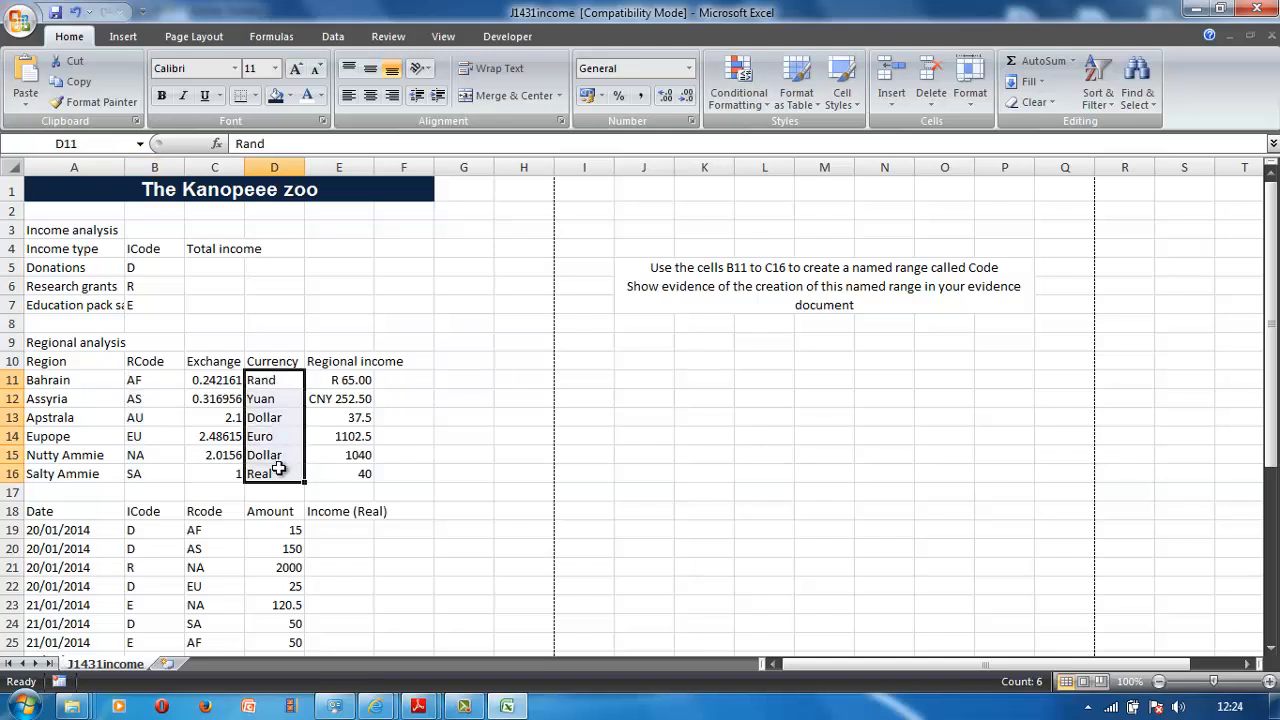
click(75, 142)
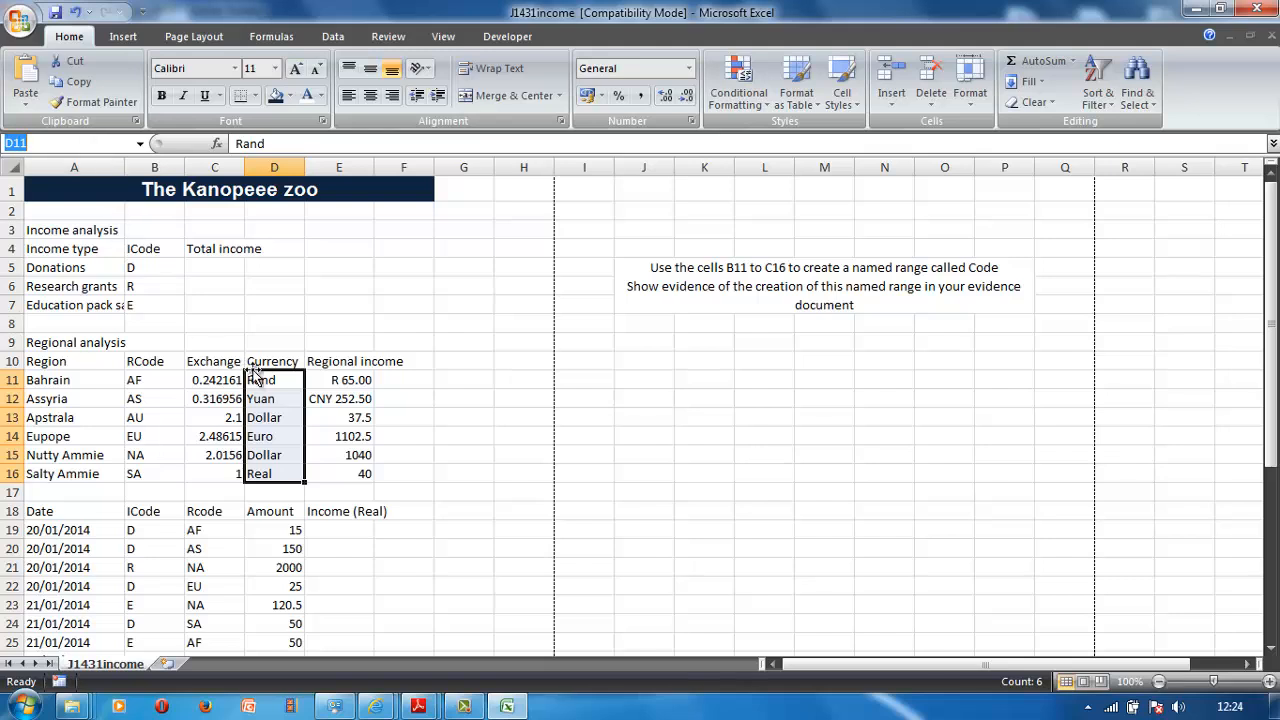
drag(214, 378, 223, 479)
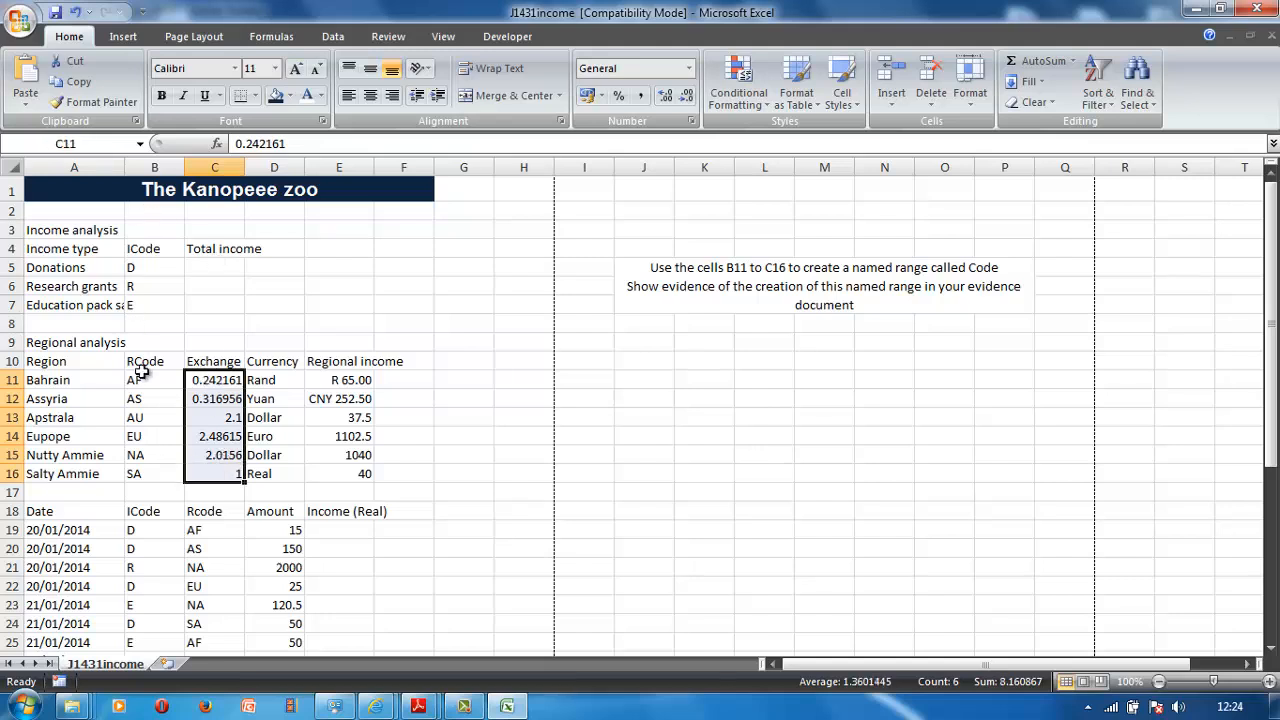
drag(142, 372, 147, 468)
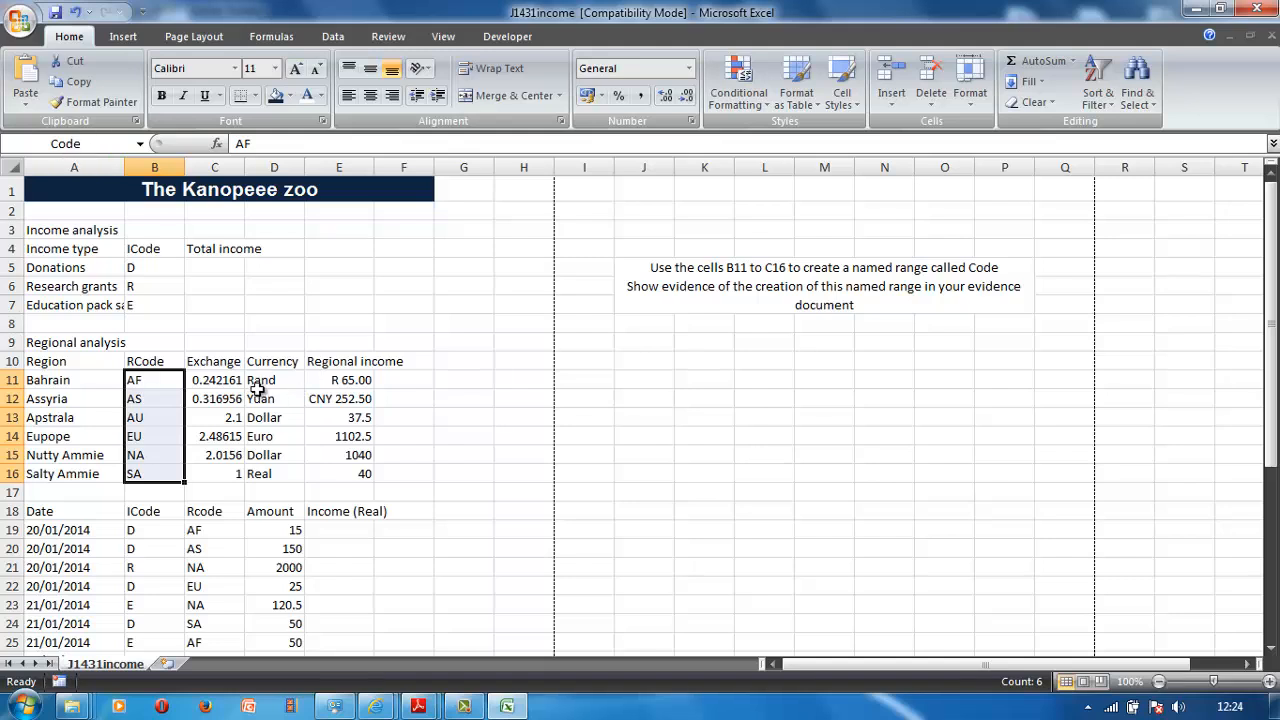
Try to name the Exchange cells C11 to C16 Exchange without confirming the entry, and reselect them to check.
drag(220, 381, 228, 471)
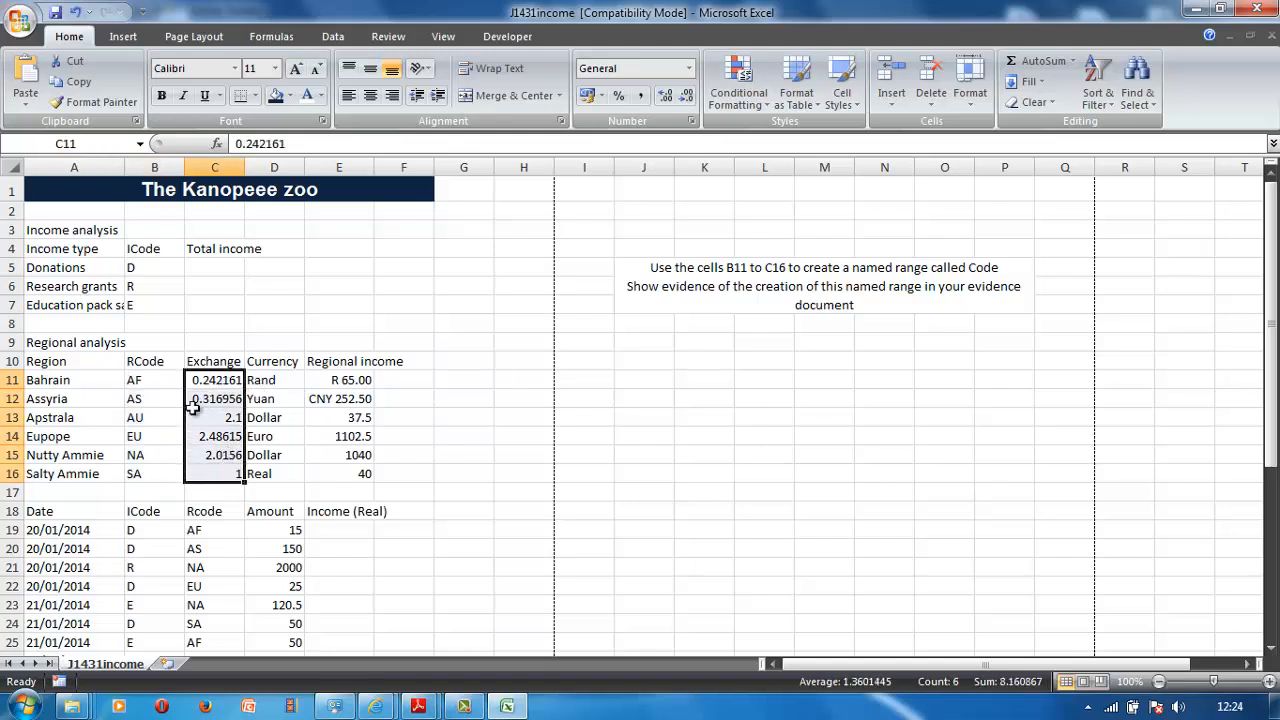
click(76, 143)
text(Exchange)
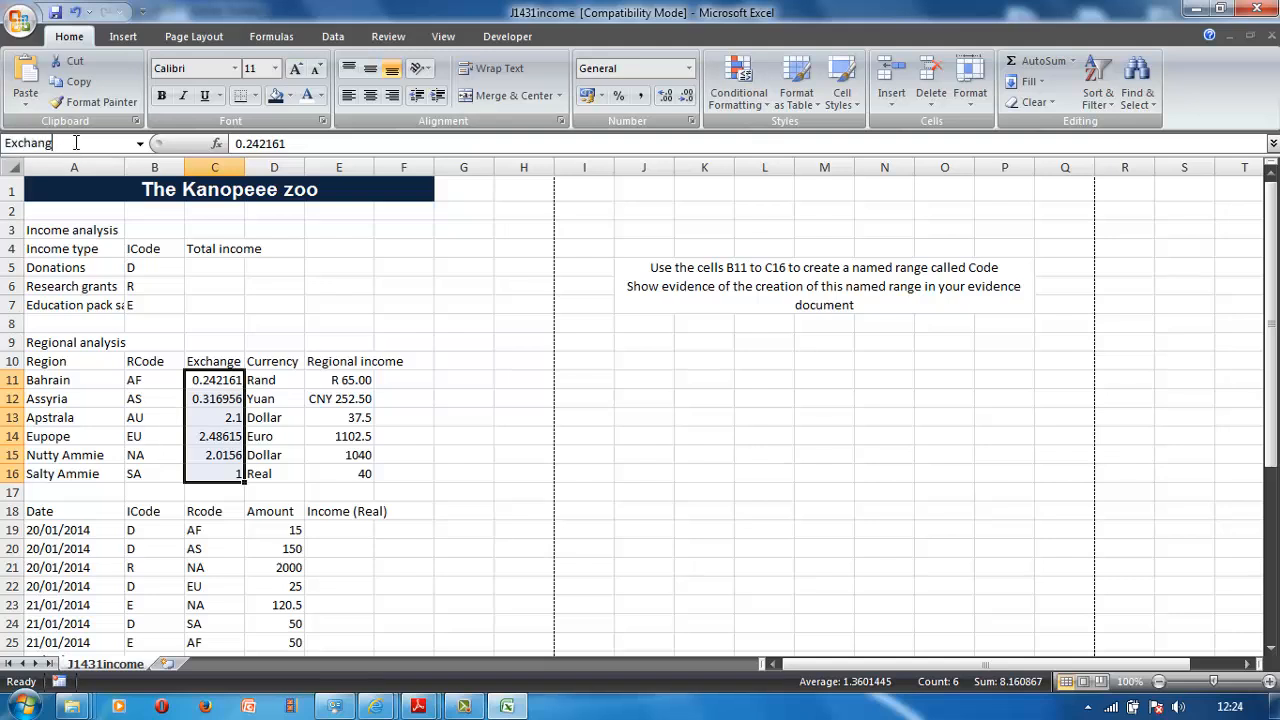
click(265, 380)
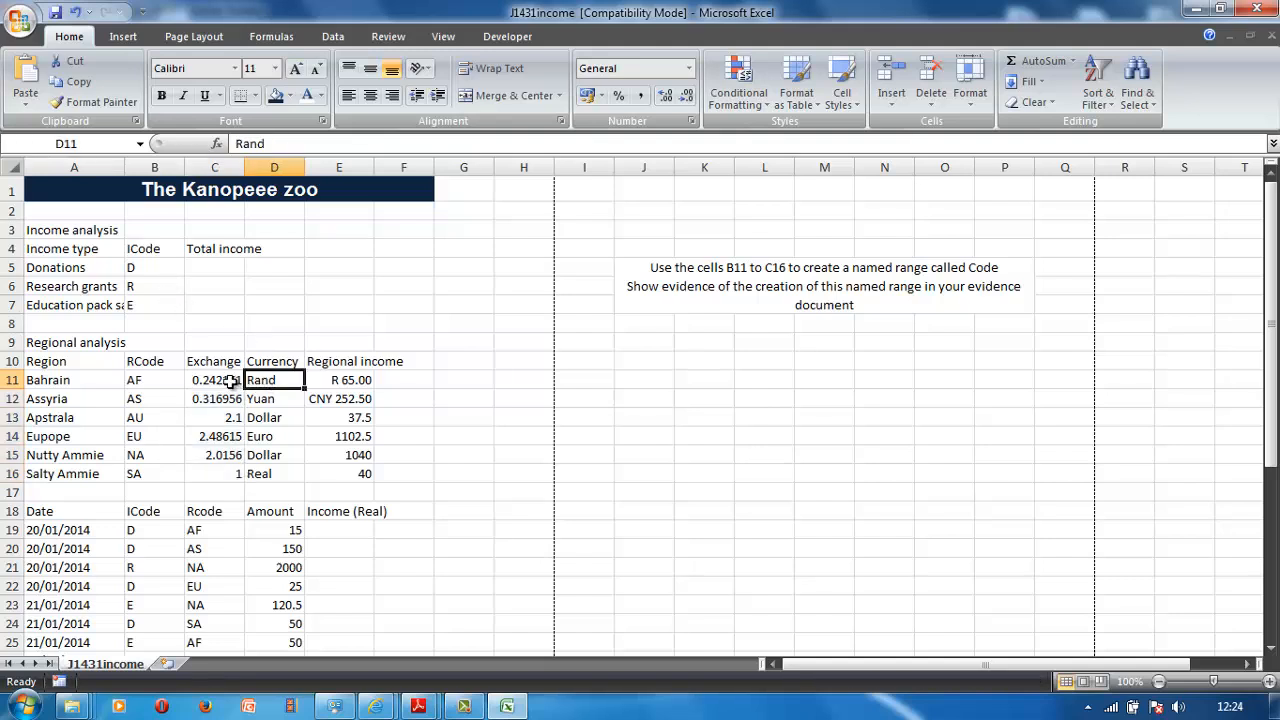
drag(222, 380, 225, 476)
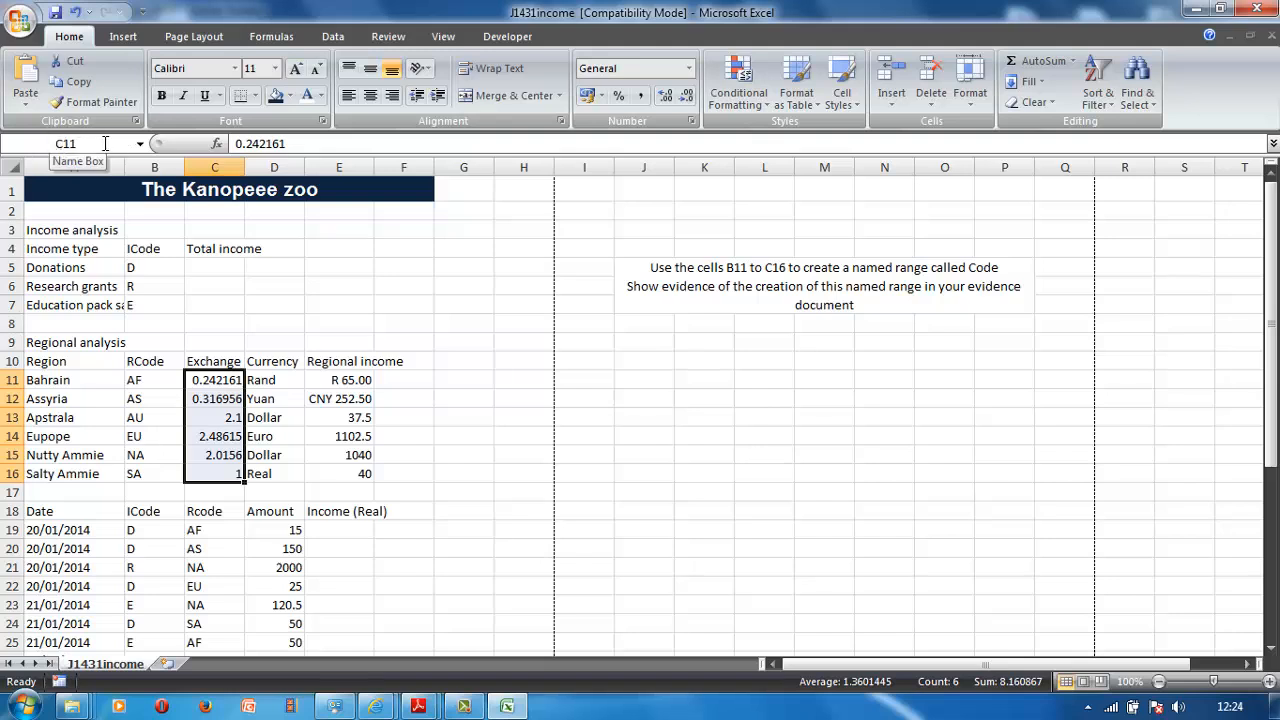
click(266, 309)
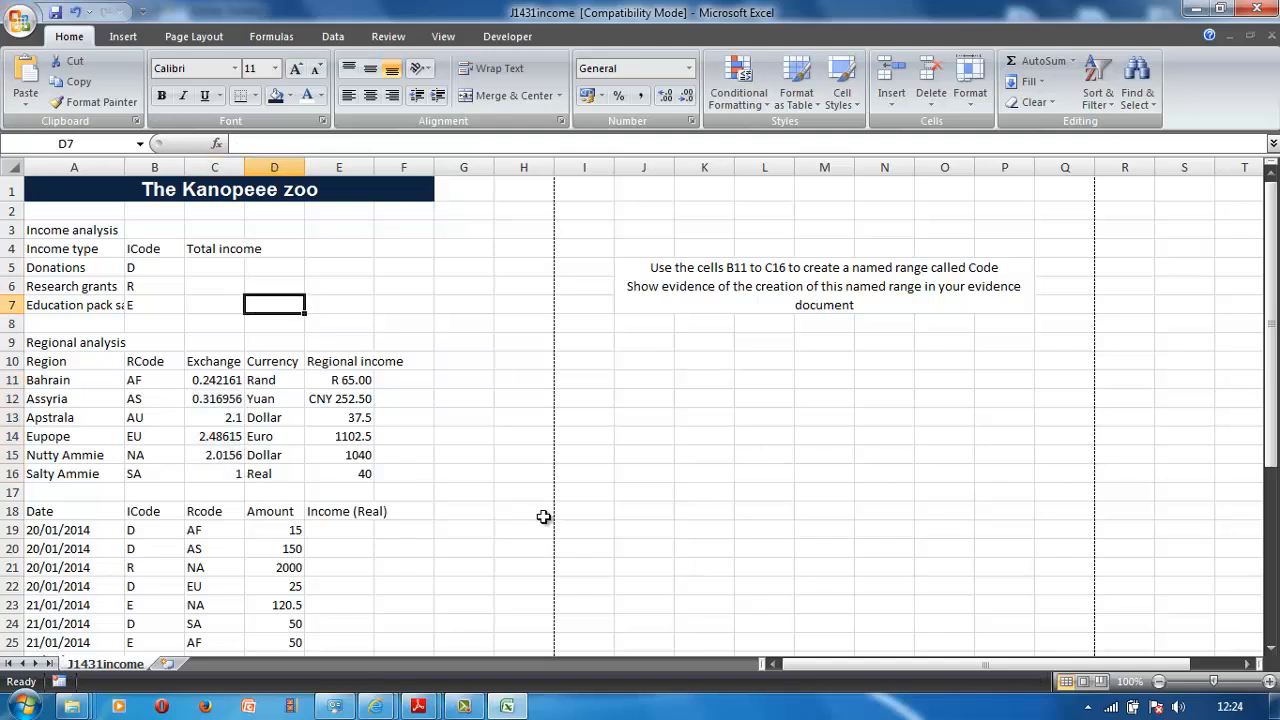
click(507, 706)
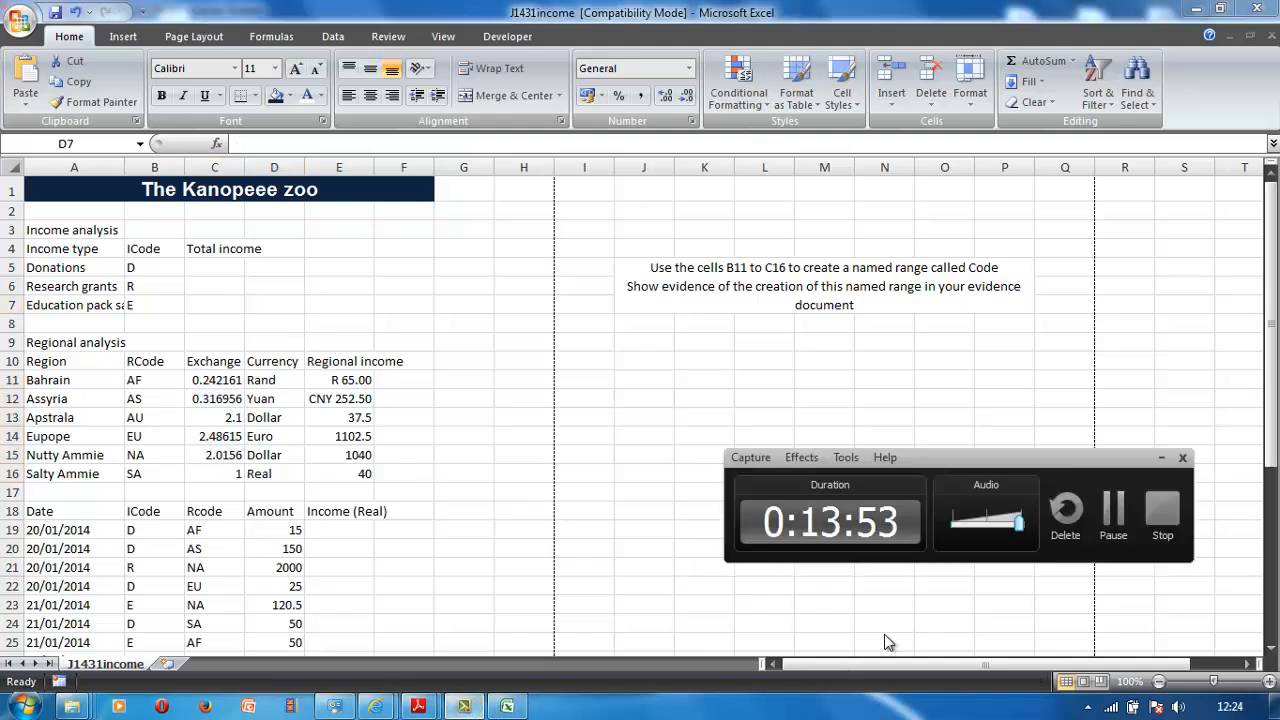